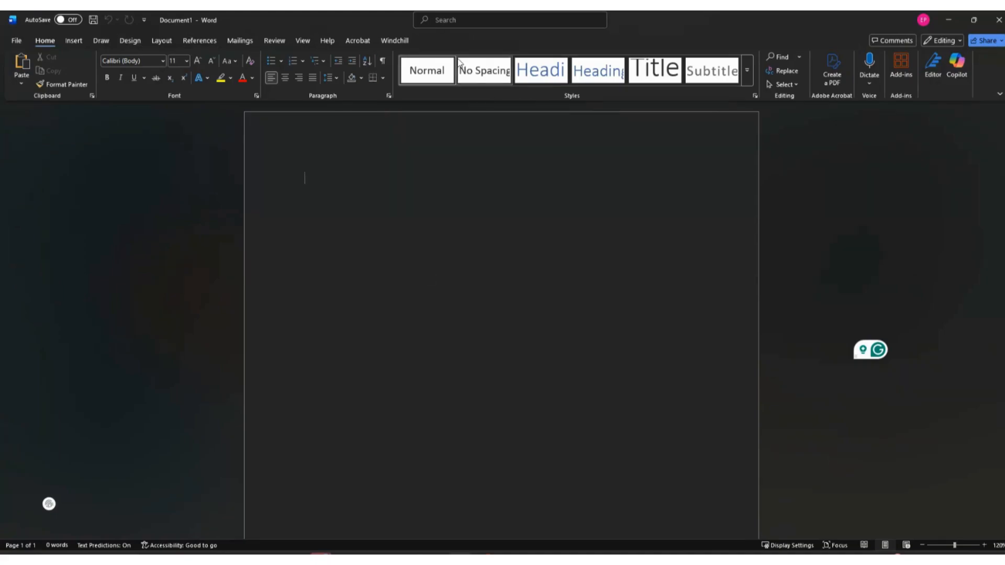
Switch to Windchill in the browser and browse the Demo product to the Engineering folder under Documentation/Departments.
left_click(395, 41)
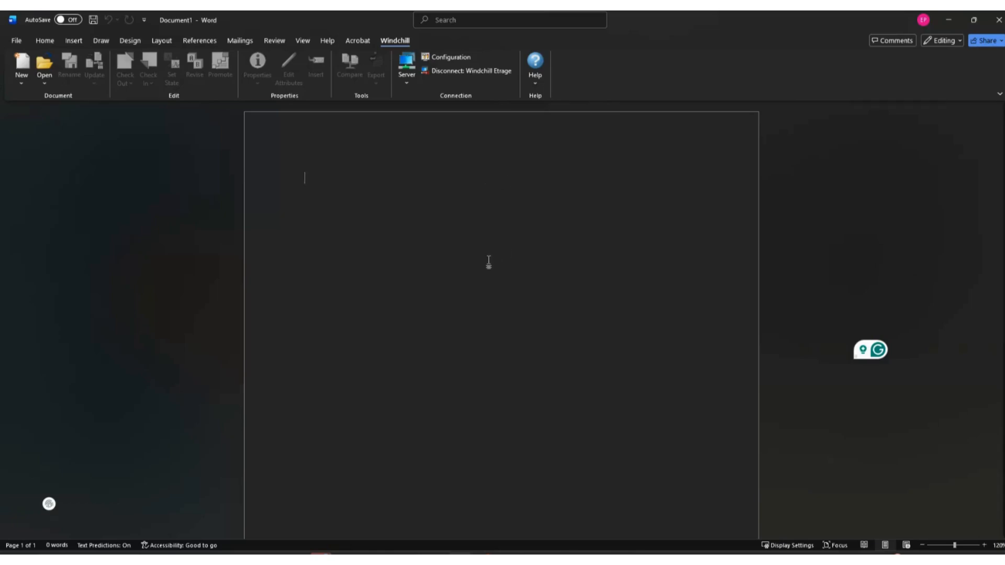
mouse_move(576, 559)
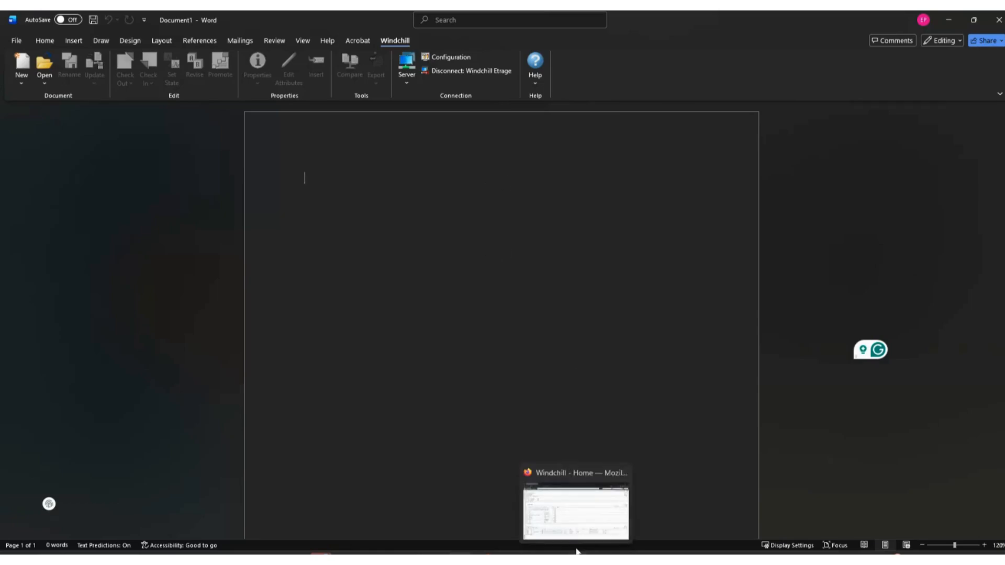
left_click(576, 513)
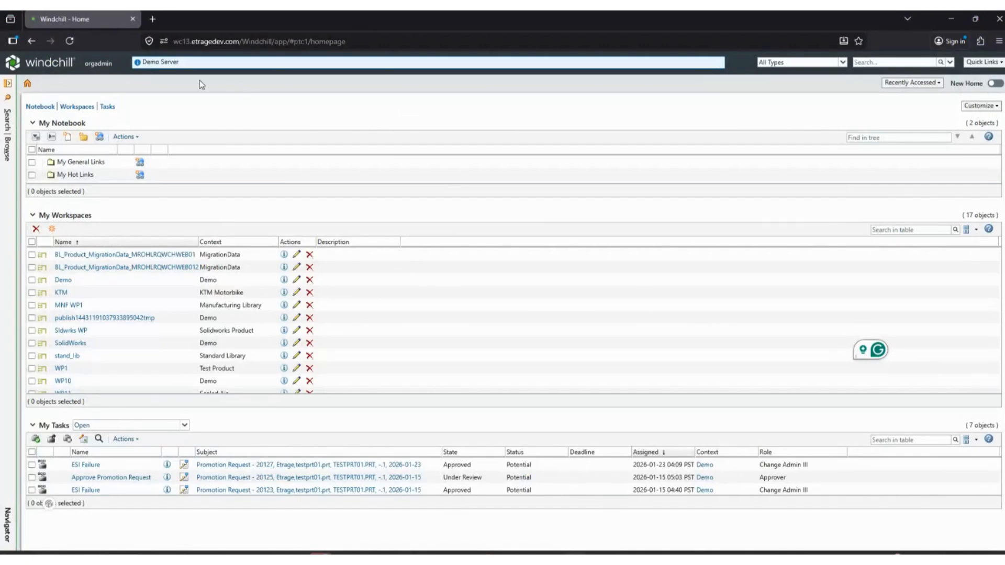
left_click(7, 153)
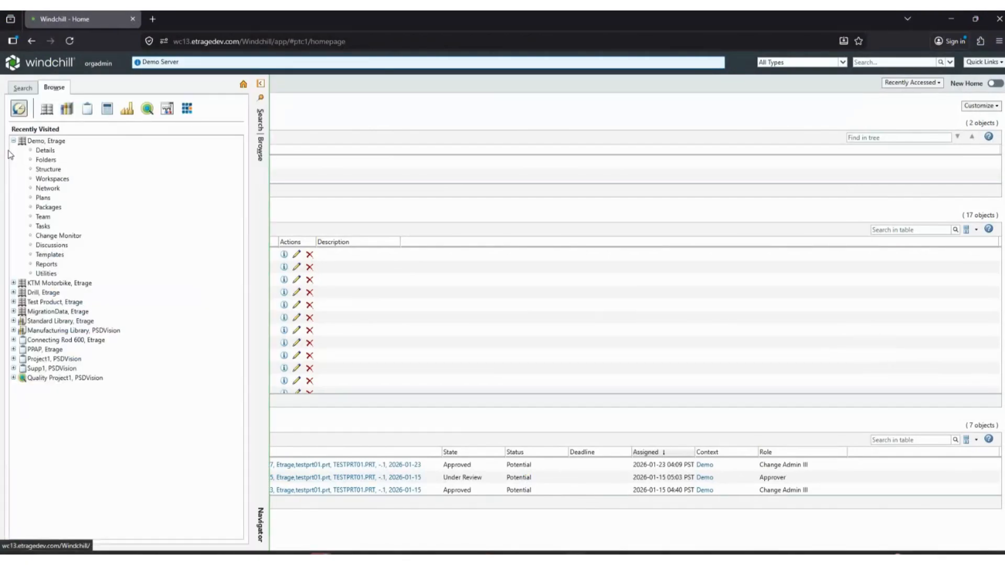
left_click(57, 160)
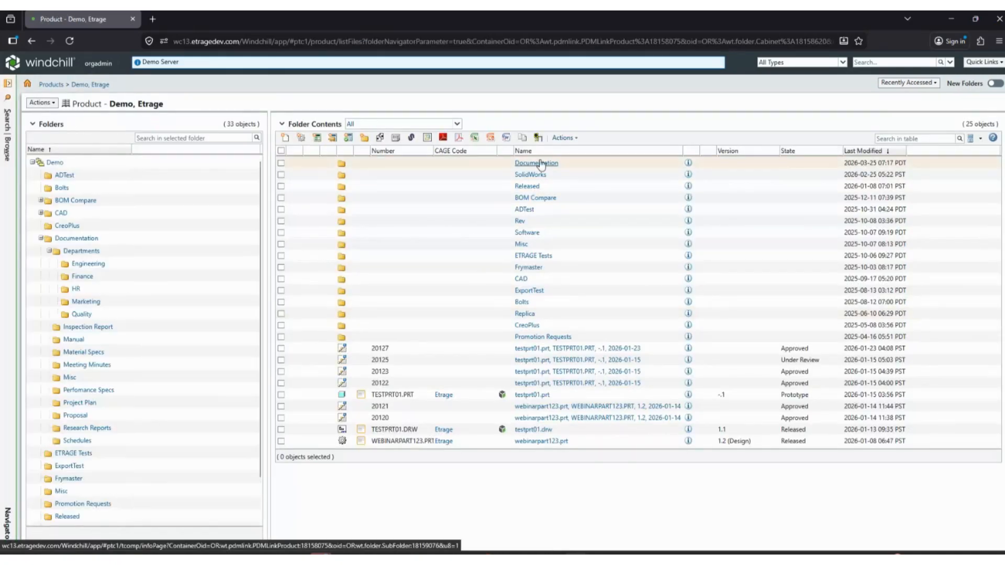
left_click(541, 164)
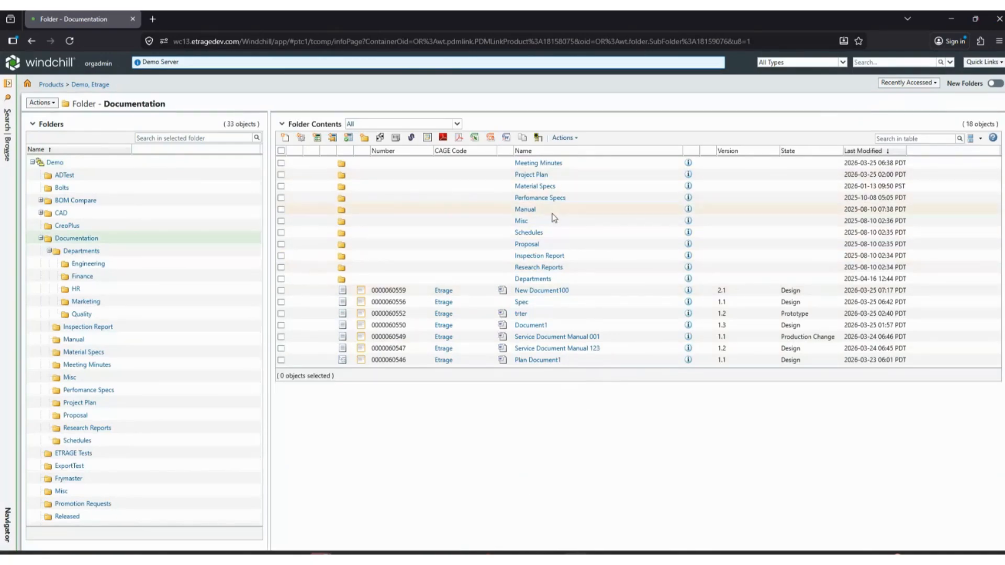
left_click(540, 282)
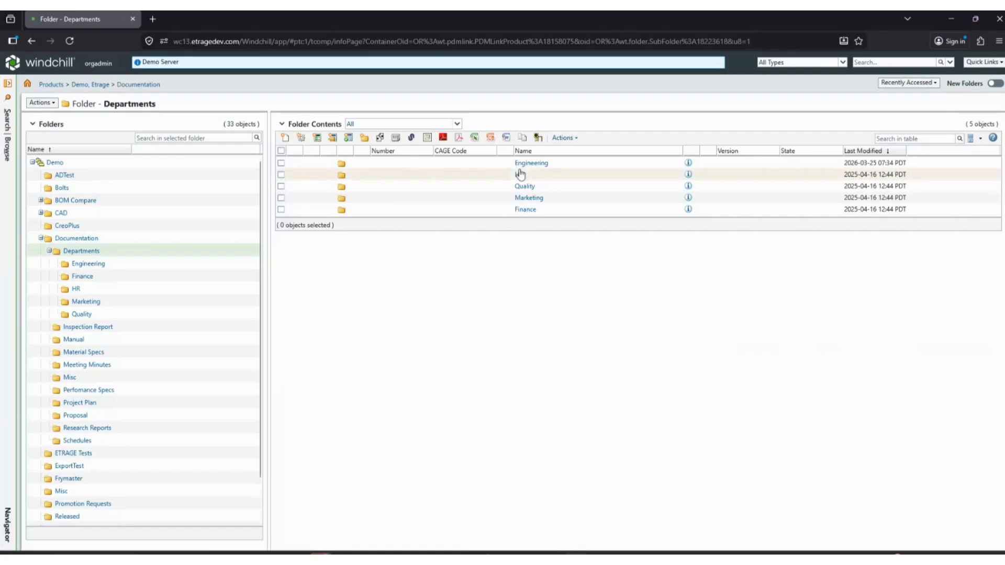
left_click(531, 164)
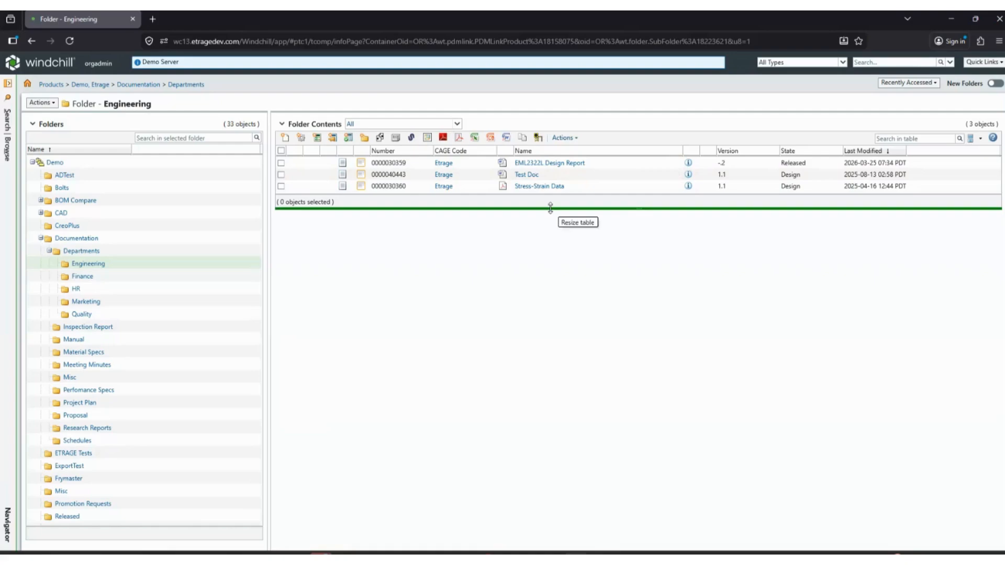
left_click_drag(550, 208, 549, 234)
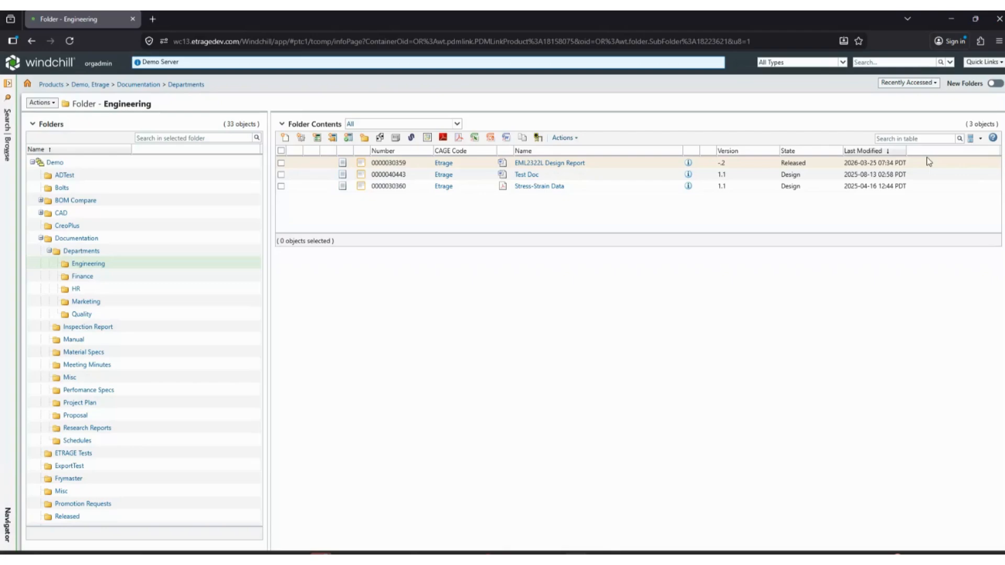
Open the EML2322L Design Report's information page, examine its version history and authorization entries, and view its details.
left_click(688, 165)
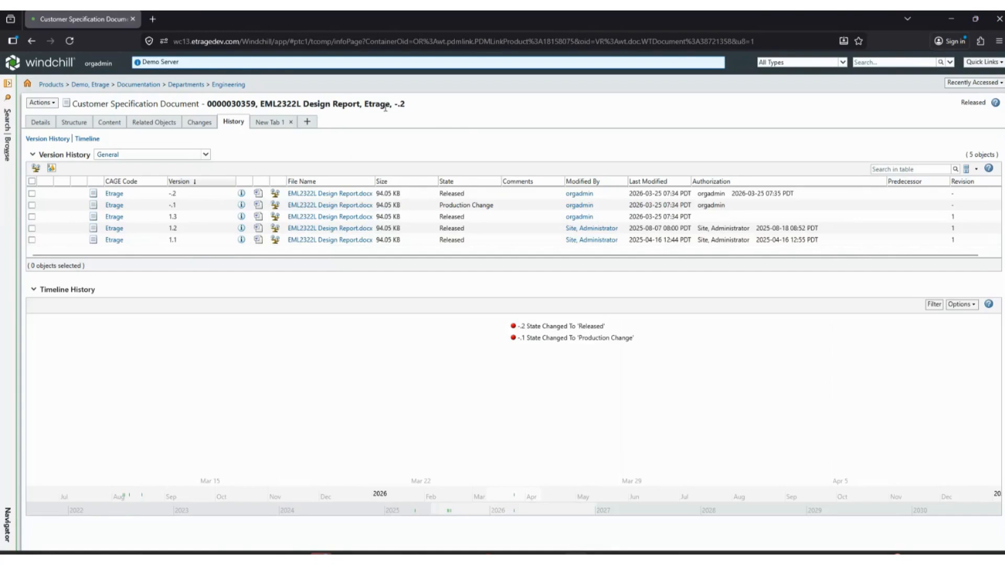
left_click_drag(396, 105, 413, 105)
left_click_drag(819, 242, 706, 263)
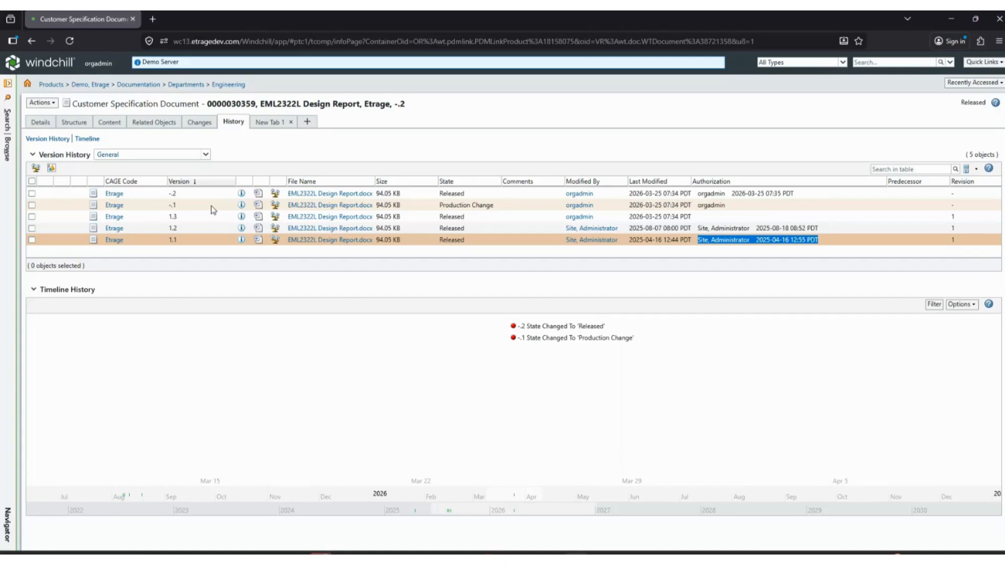
left_click(42, 120)
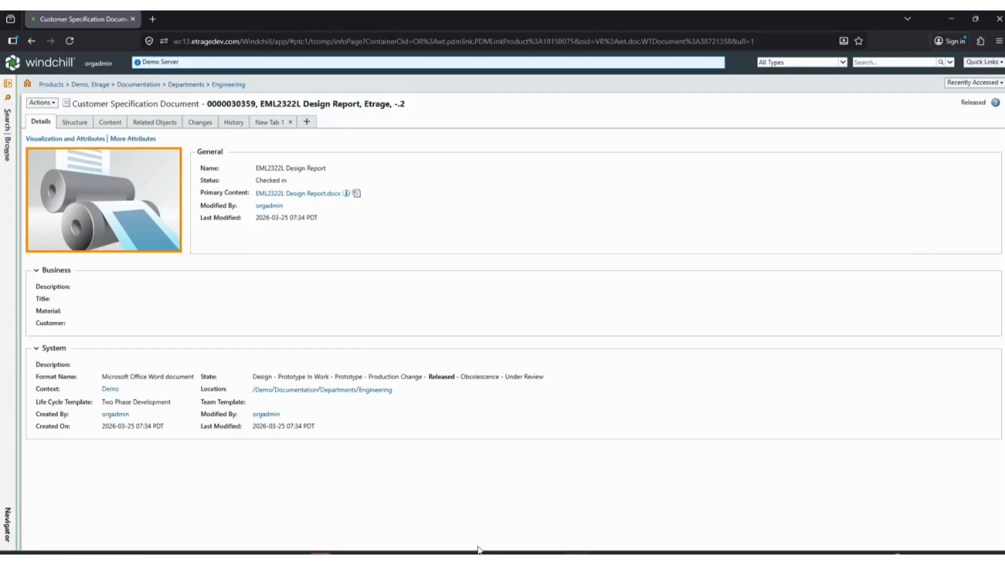
Switch back to the blank Word document and enter the title "Demo Specification Document 001".
mouse_move(479, 551)
left_click(461, 503)
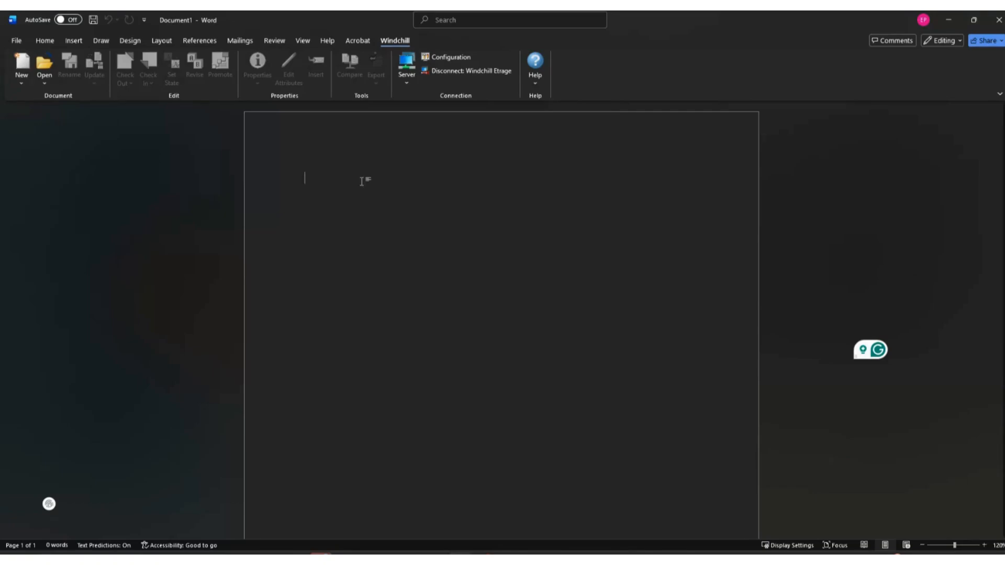
type("Demo")
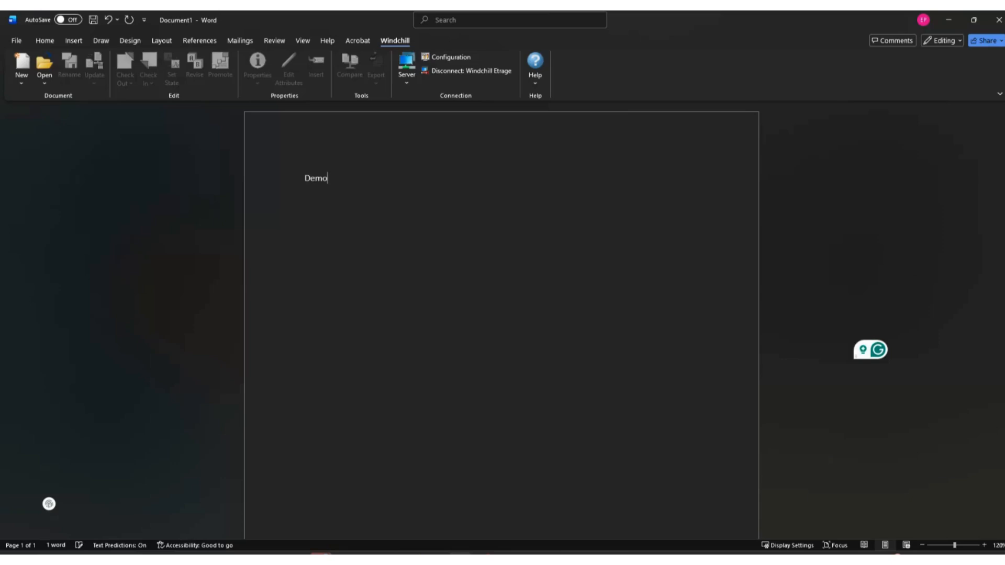
type(" S")
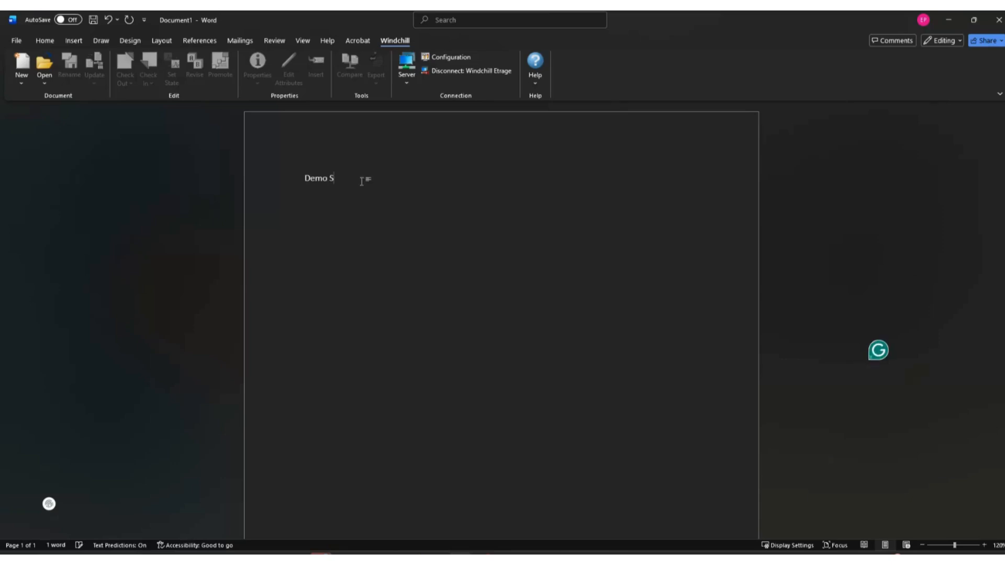
type("pecification Docu")
key("Tab")
type("001")
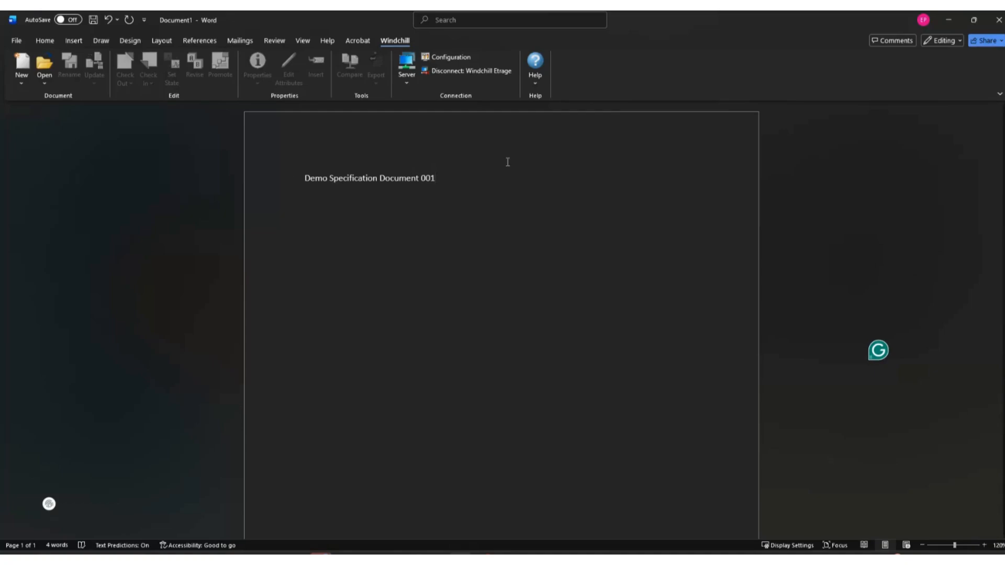
Format the title line as centered, bold text at font size 14.
triple_click(460, 176)
left_click(55, 40)
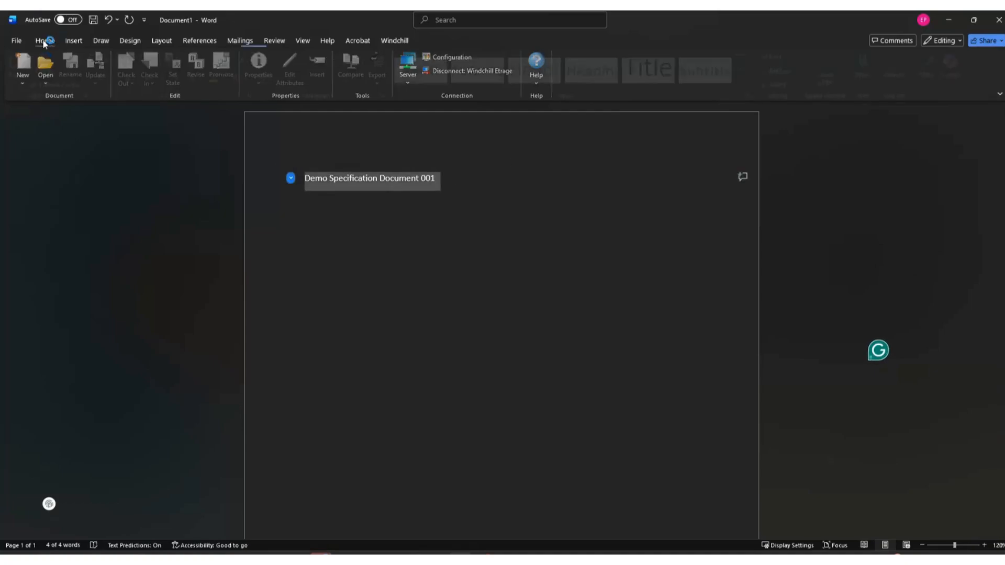
left_click(285, 78)
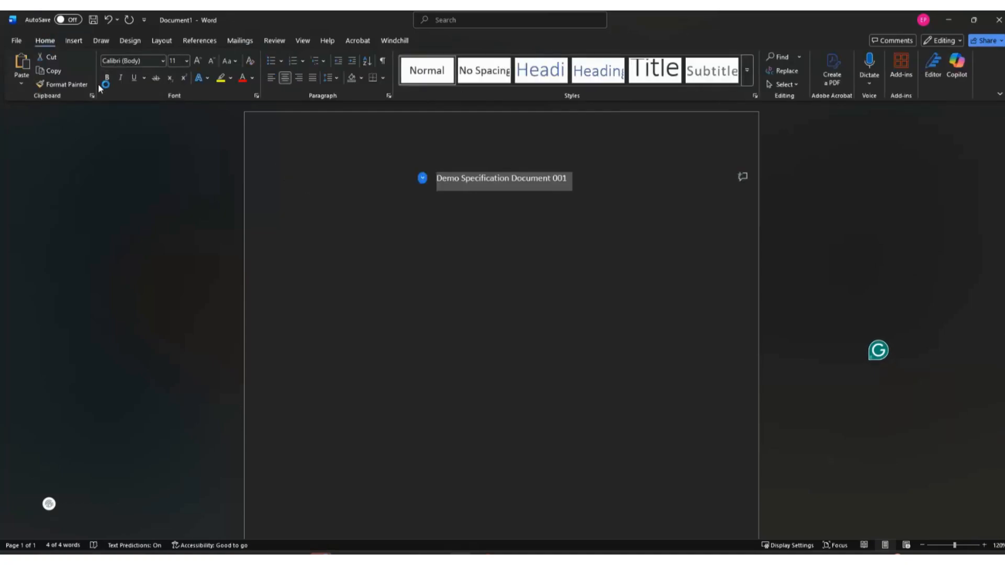
left_click(107, 77)
left_click(177, 61)
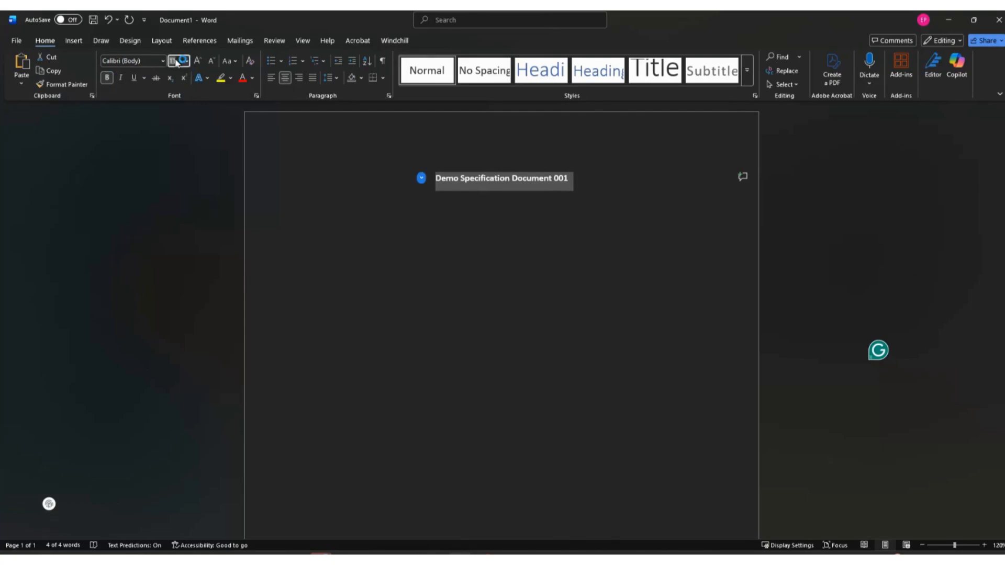
type("14")
key("Return")
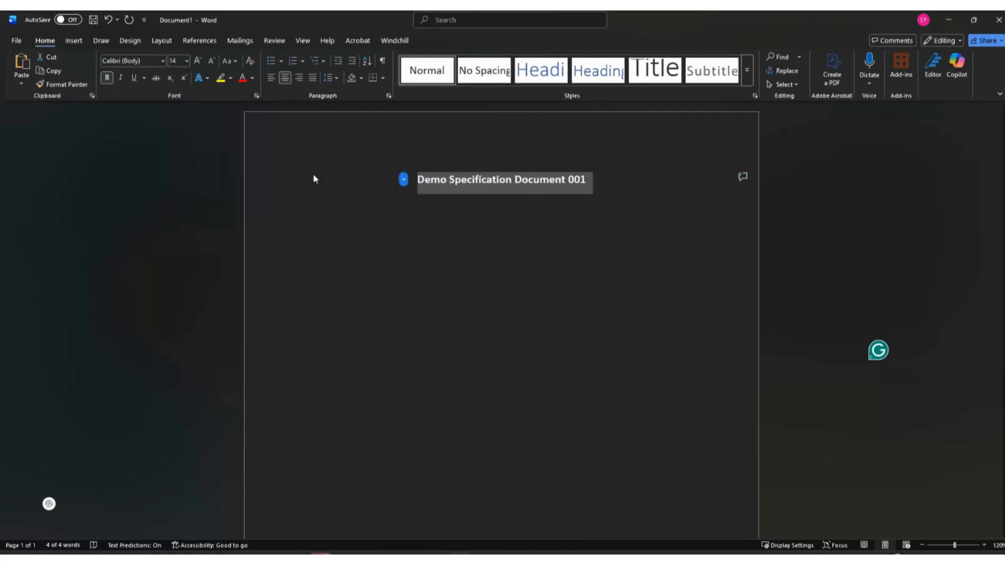
left_click(411, 218)
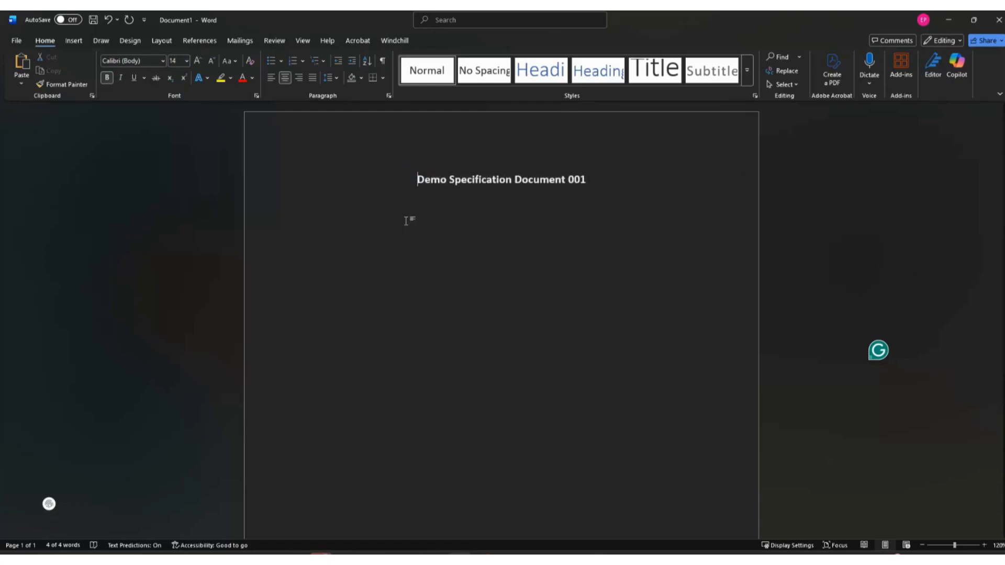
Start a new Windchill document from this file, saving it as Demo Specification Document 001.docx in the C: drive's WindchillDocument folder.
left_click(393, 42)
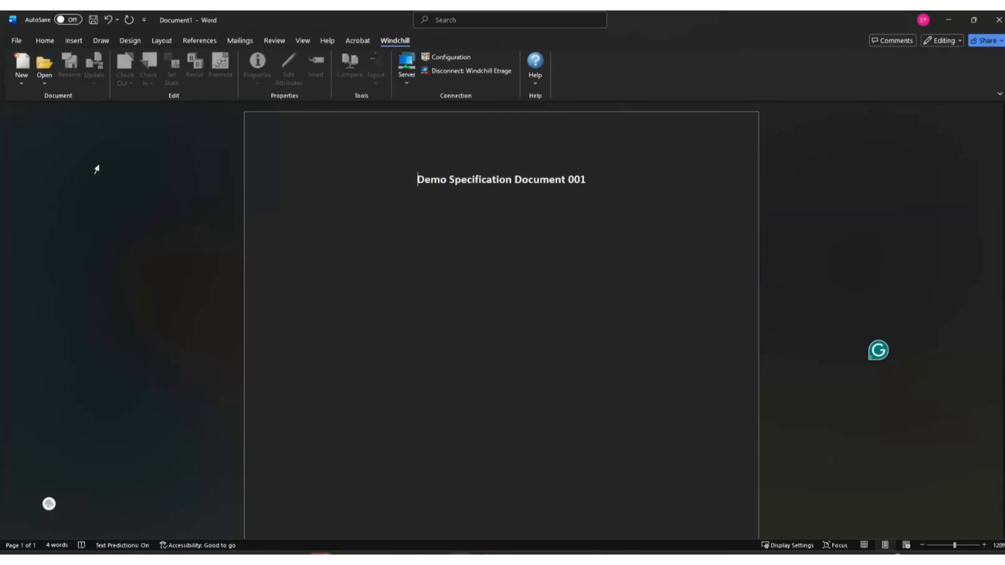
left_click(29, 84)
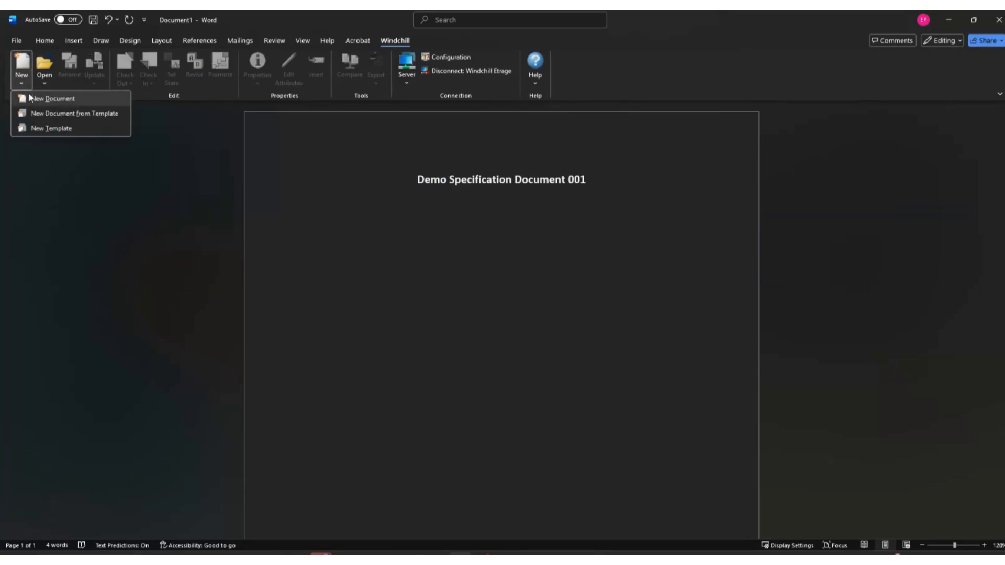
left_click(64, 99)
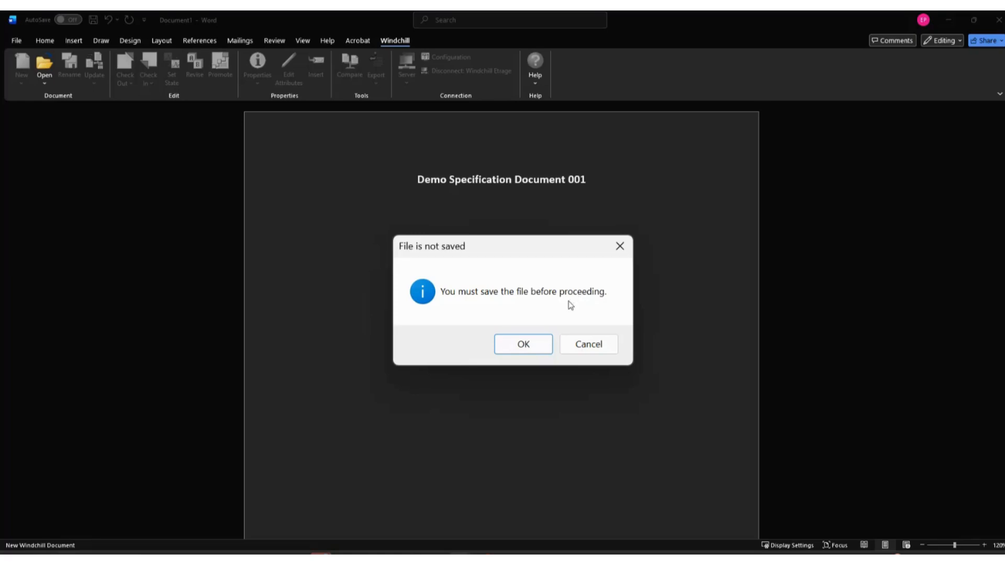
left_click(521, 344)
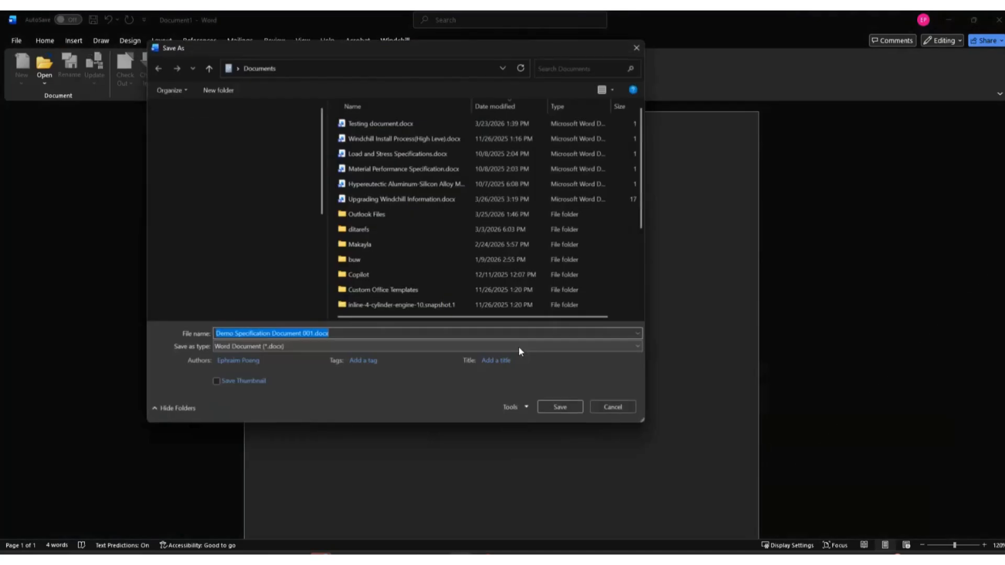
scroll(260, 302, "down", 3)
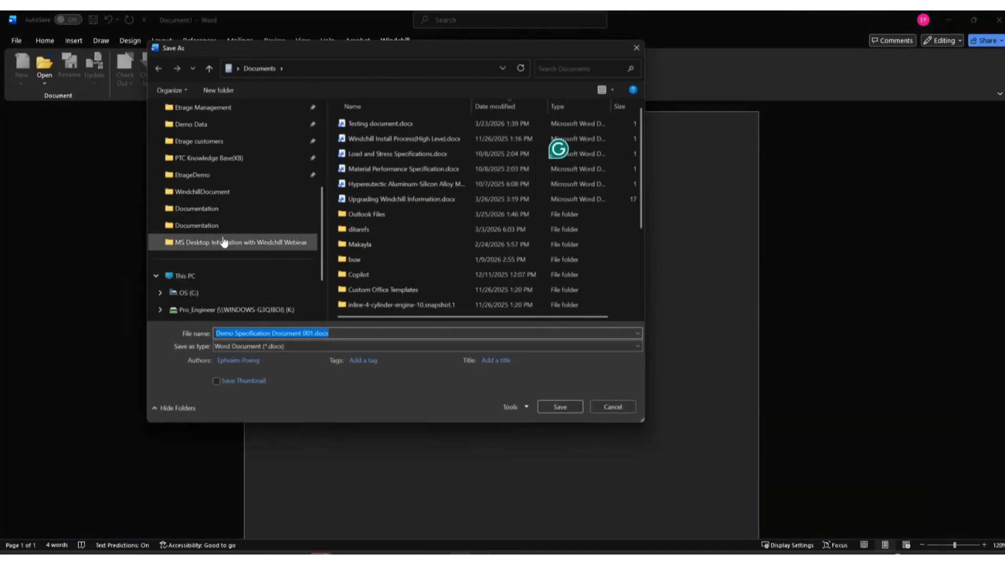
left_click(215, 192)
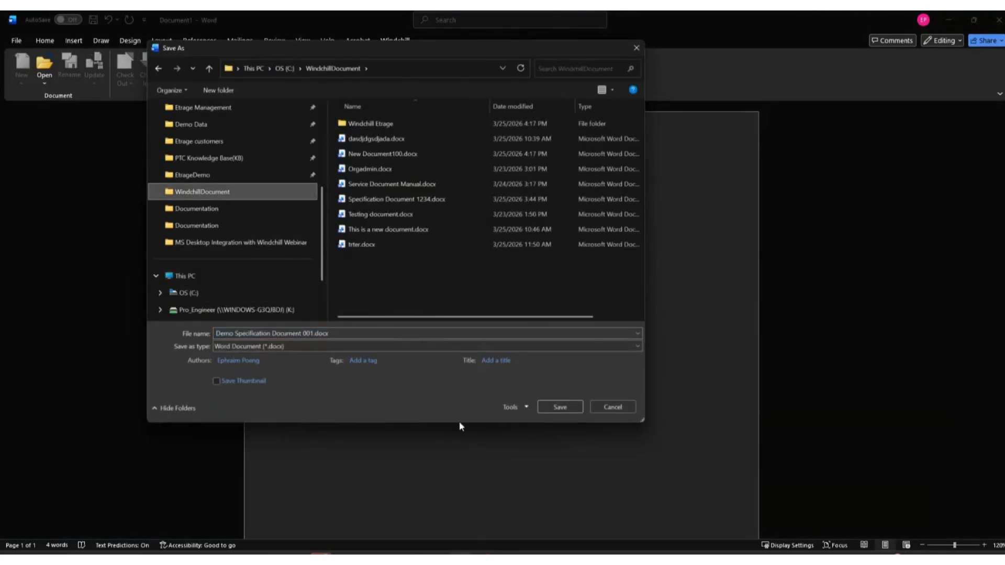
left_click(571, 404)
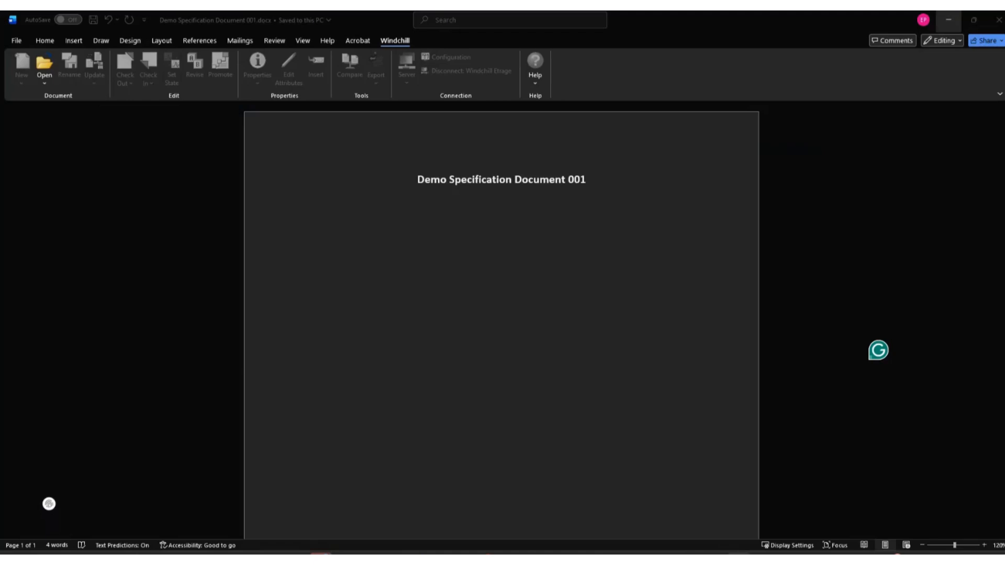
Set the new Windchill document's context to Demo.
left_click_drag(807, 241, 327, 86)
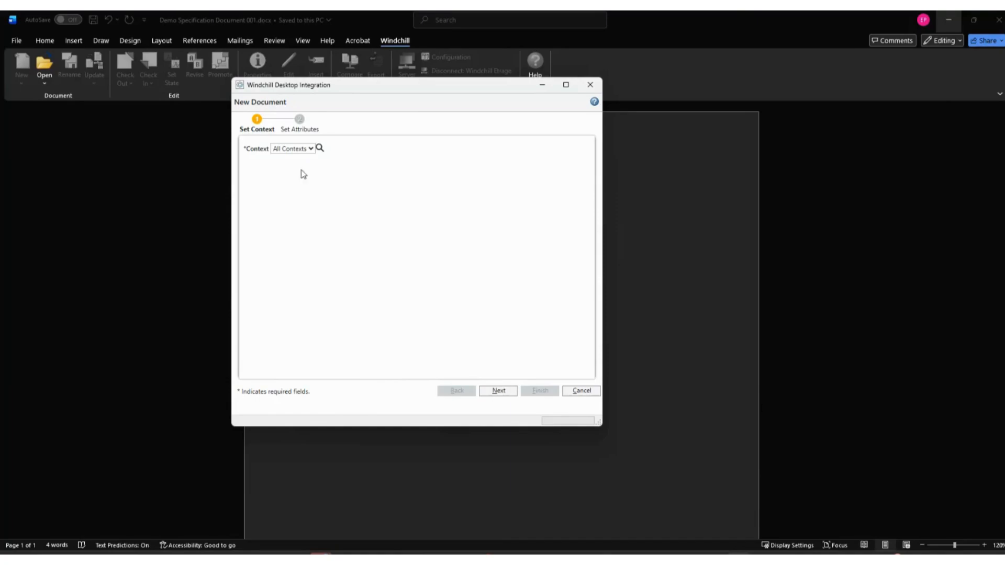
left_click(309, 149)
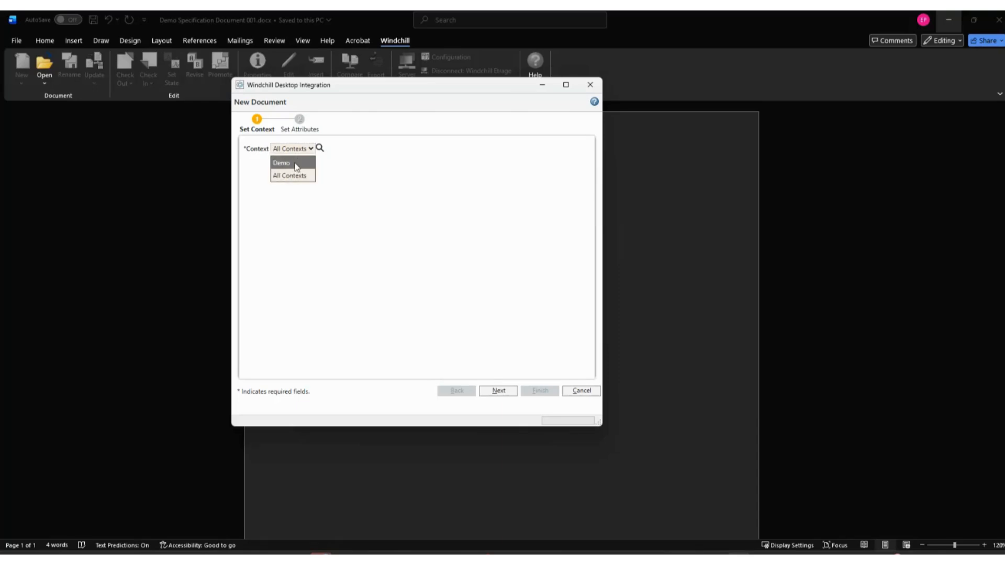
left_click(295, 167)
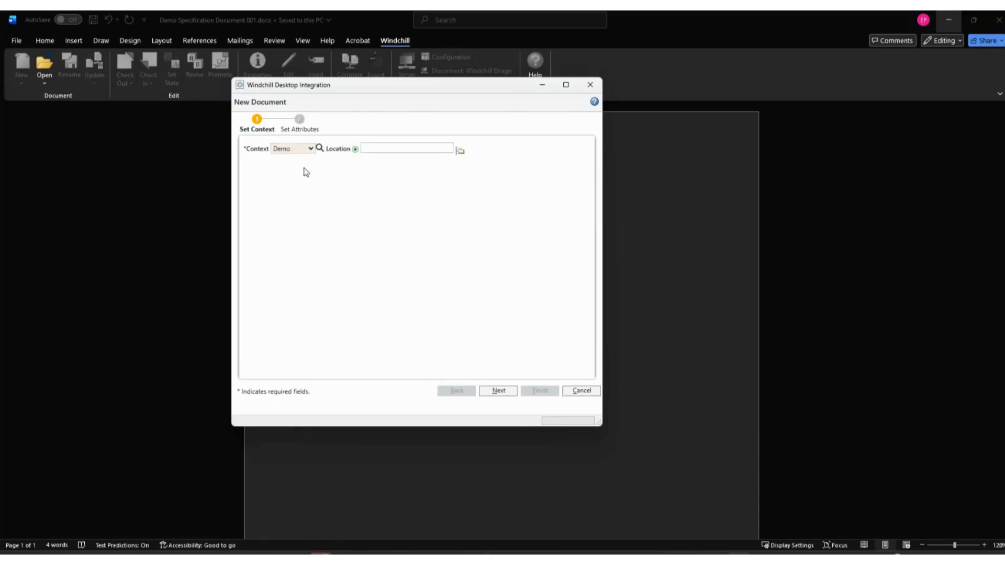
Set the document's location to the /Demo/Documentation/Misc folder and continue to the attributes.
left_click(460, 152)
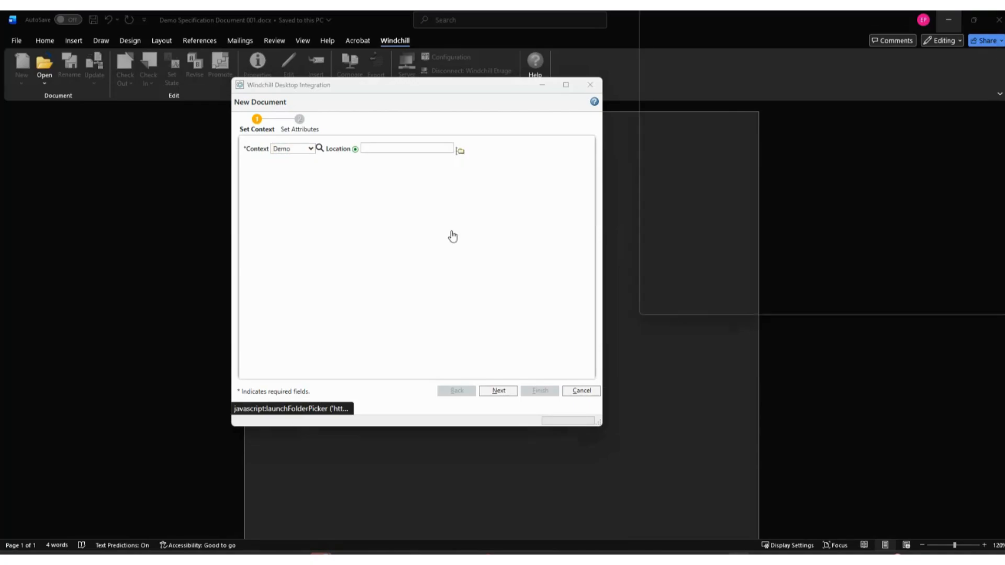
left_click_drag(826, 22, 458, 73)
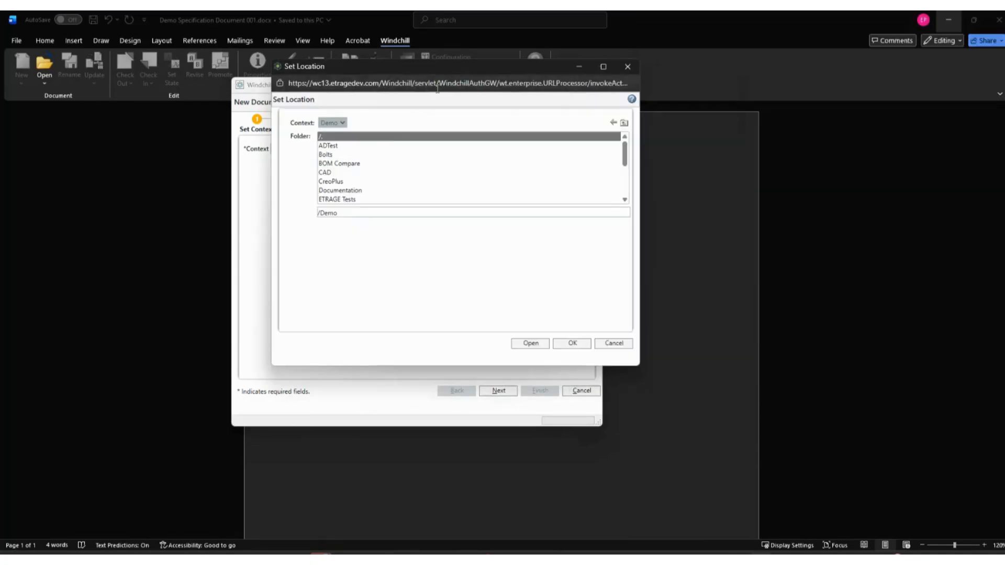
double_click(361, 190)
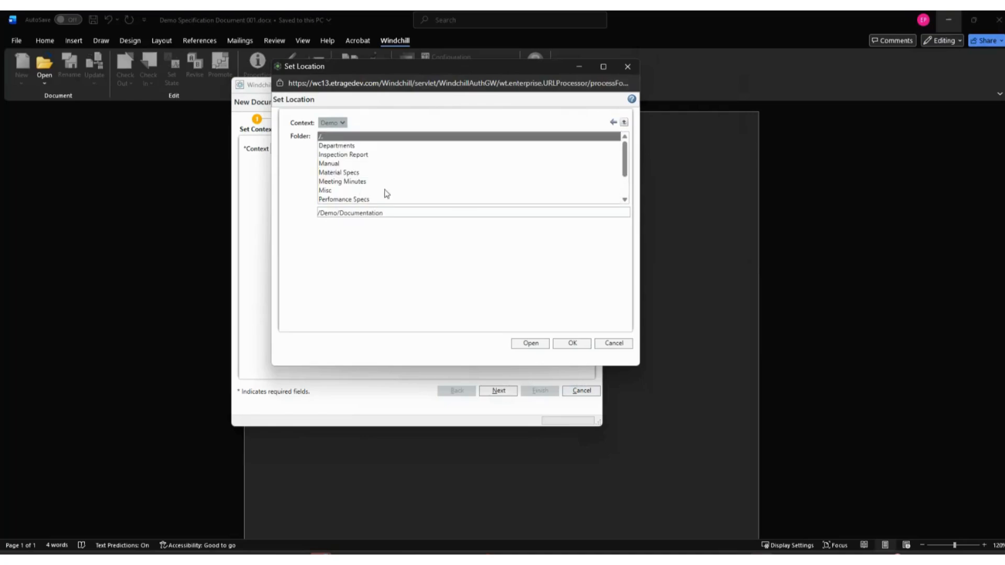
double_click(335, 191)
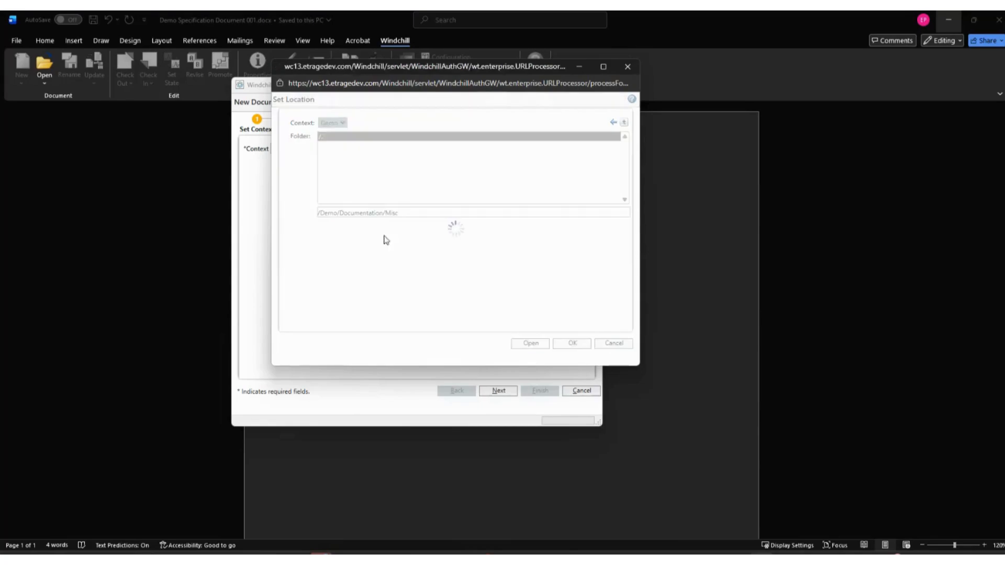
left_click(619, 123)
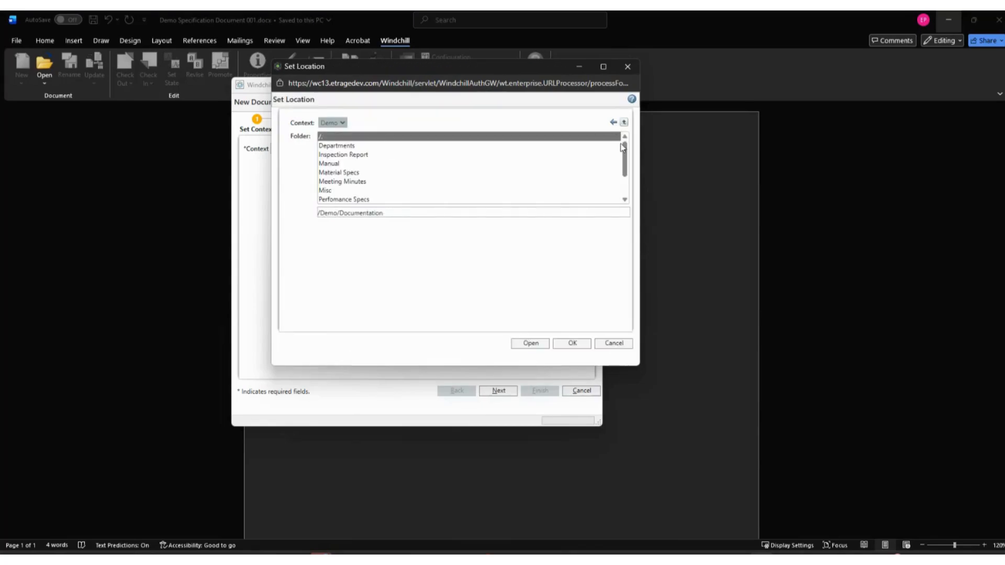
scroll(452, 180, "down", 2)
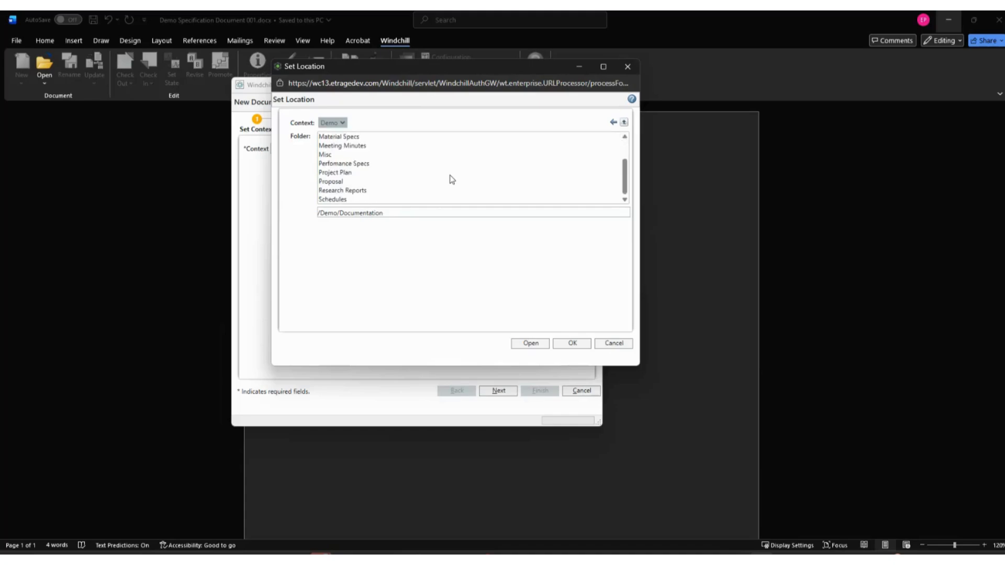
scroll(450, 179, "up", 2)
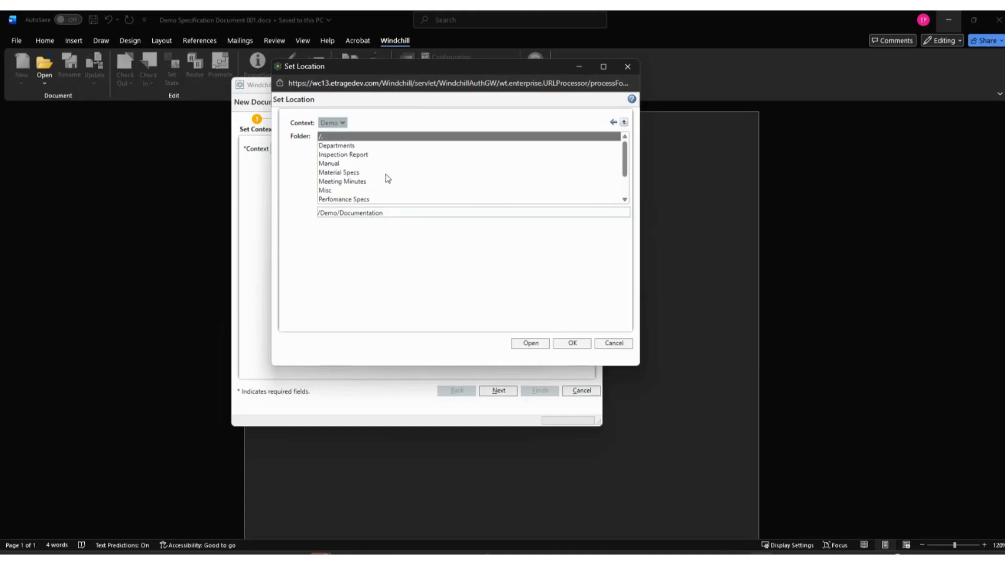
double_click(338, 190)
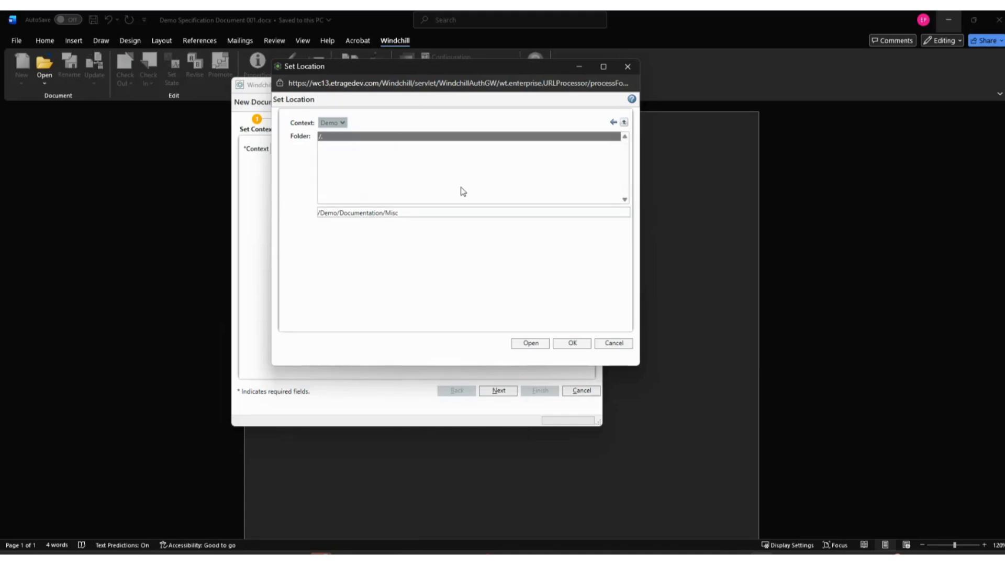
left_click(571, 343)
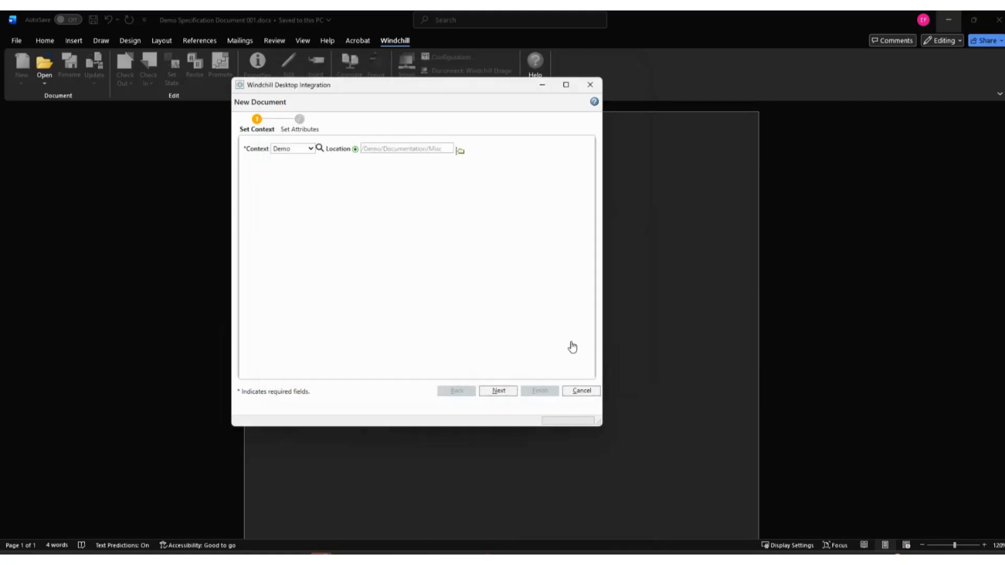
left_click(501, 393)
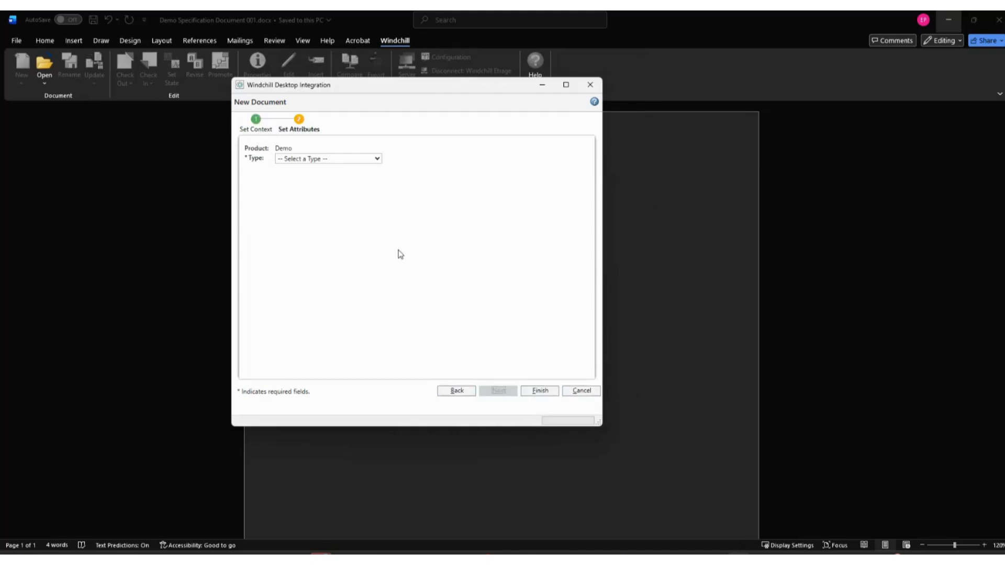
Choose Specifications Document as the document type and check the name attribute.
left_click(350, 159)
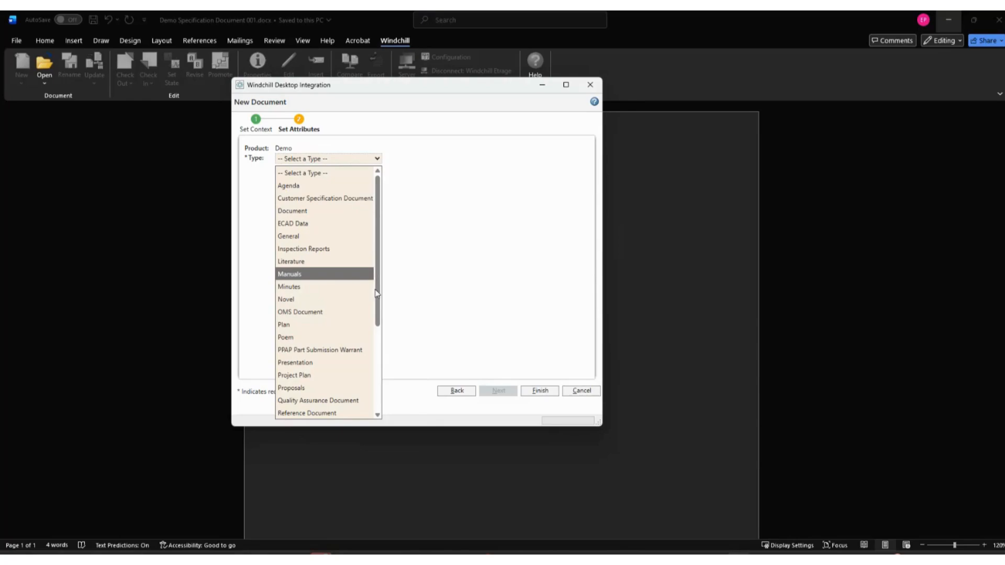
scroll(361, 340, "down", 4)
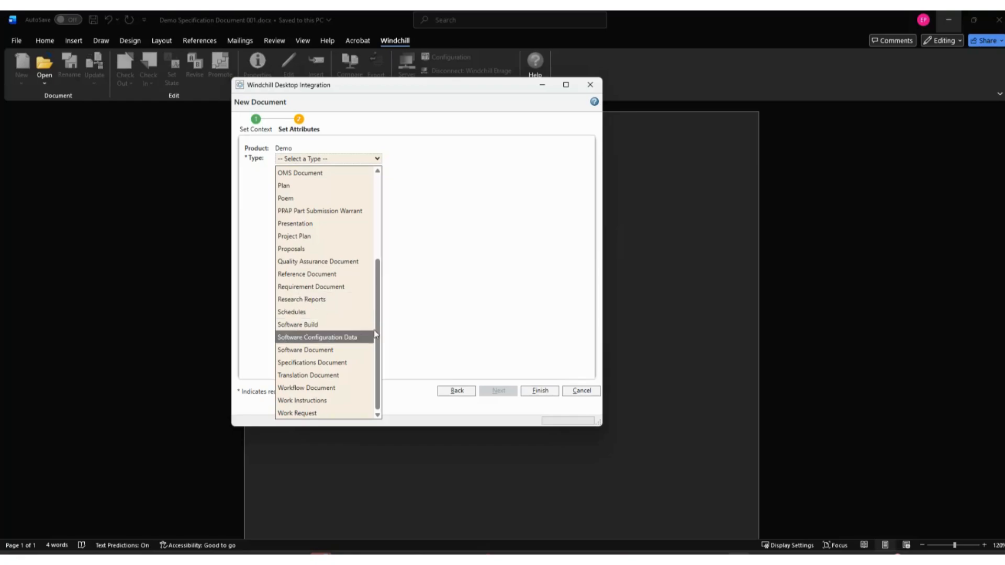
left_click(322, 364)
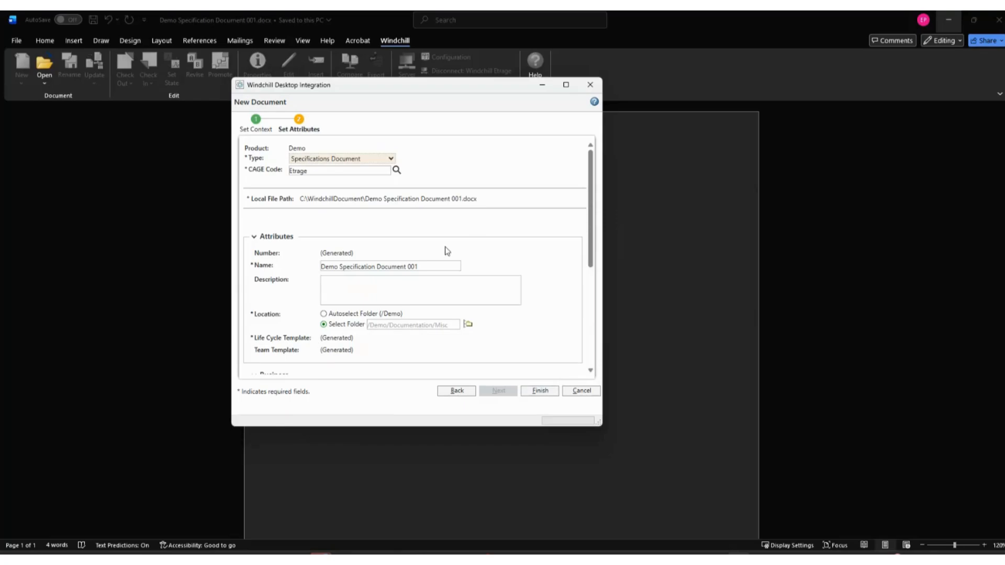
left_click_drag(447, 265, 317, 266)
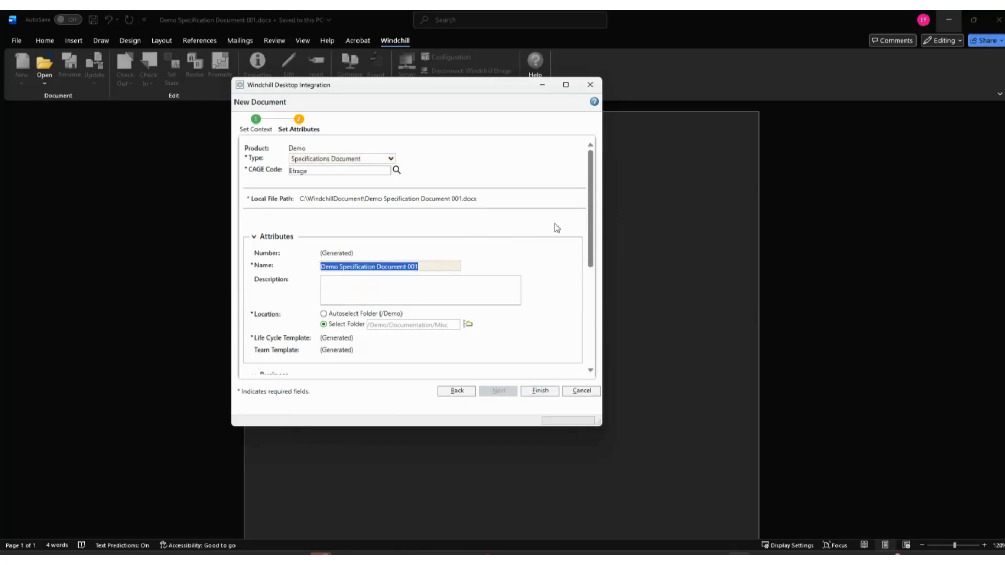
Fill in the business attributes with the title "Initial Specifications" and the customer ETRAGE.
left_click_drag(593, 235, 591, 355)
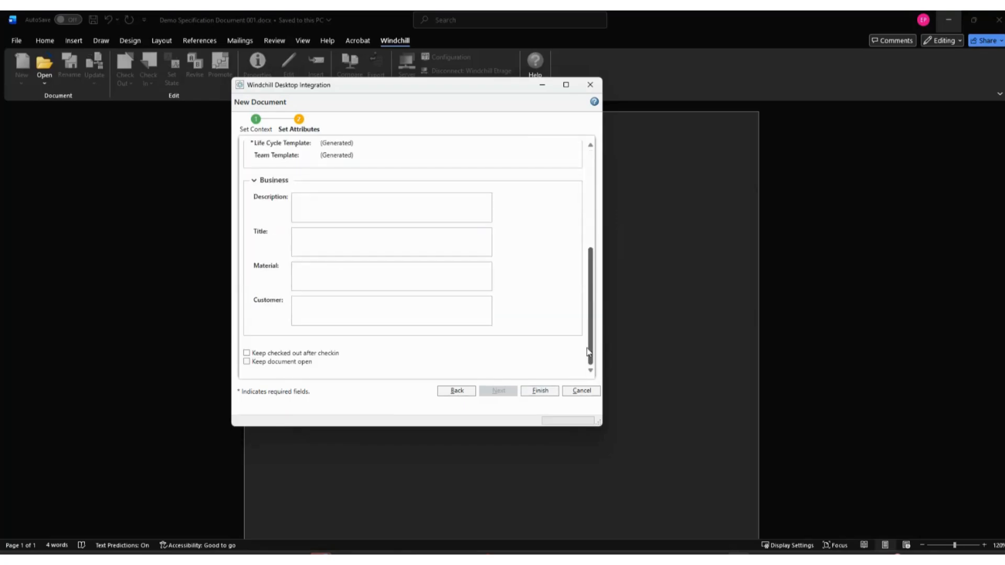
left_click(320, 278)
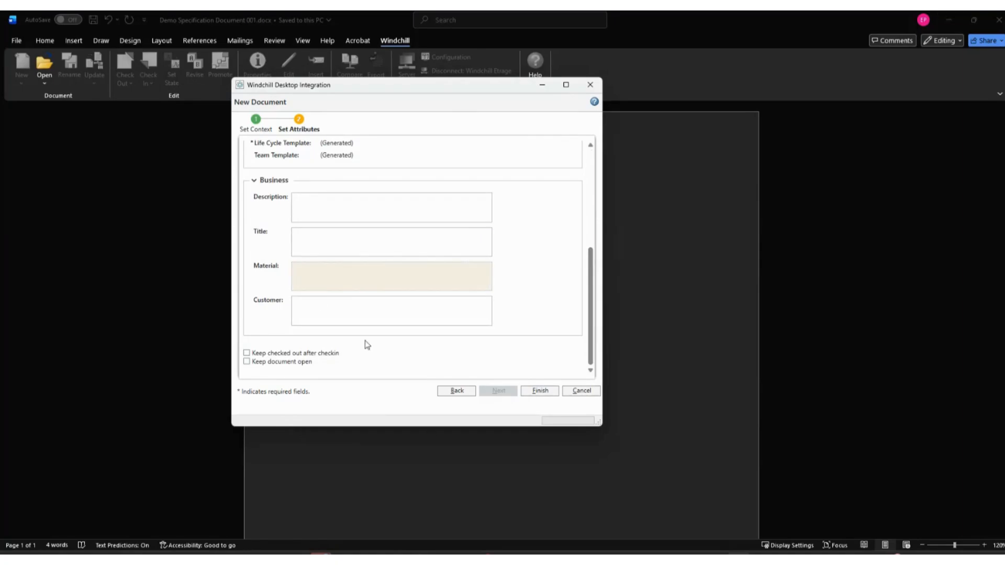
left_click(313, 246)
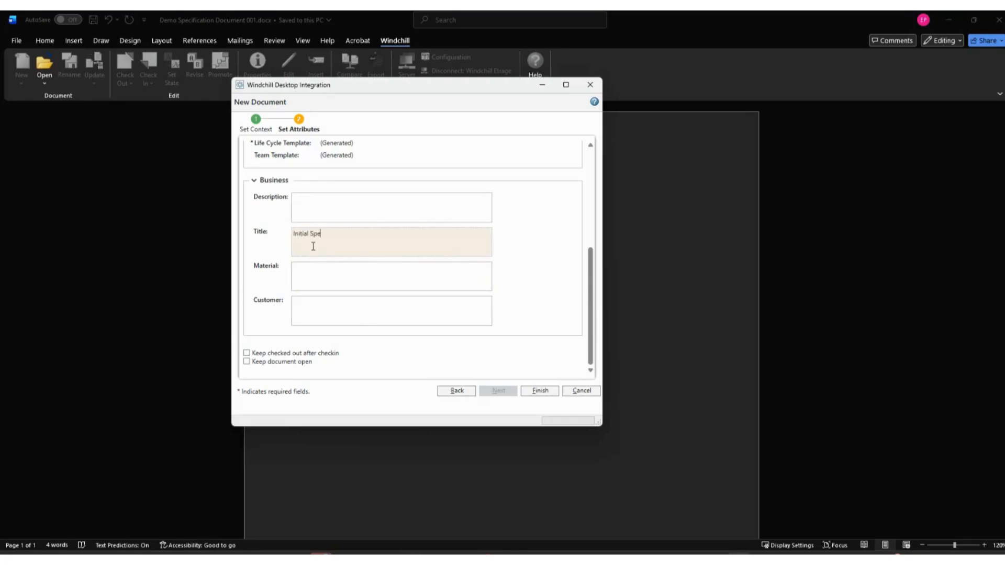
type("Initial Specifications")
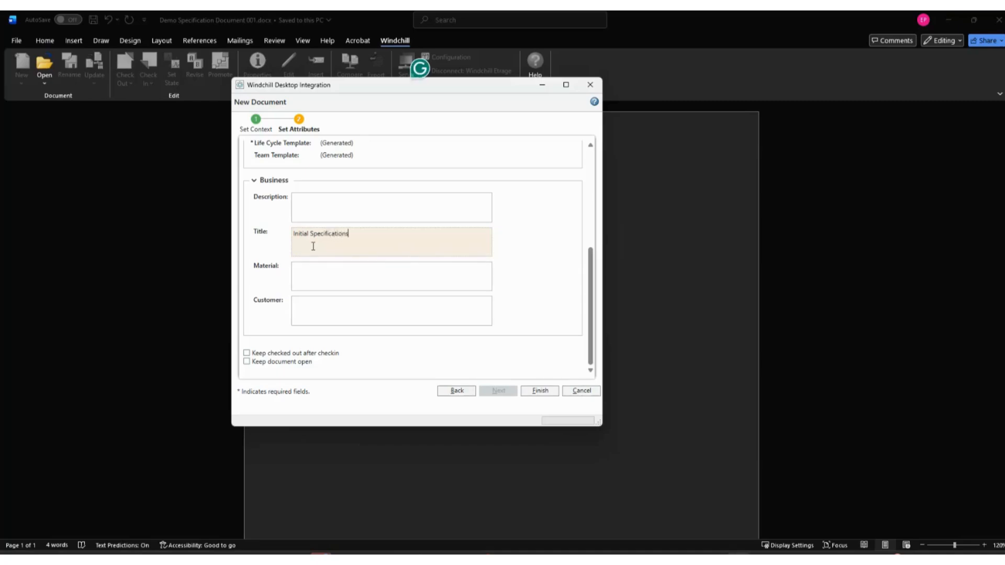
left_click(347, 314)
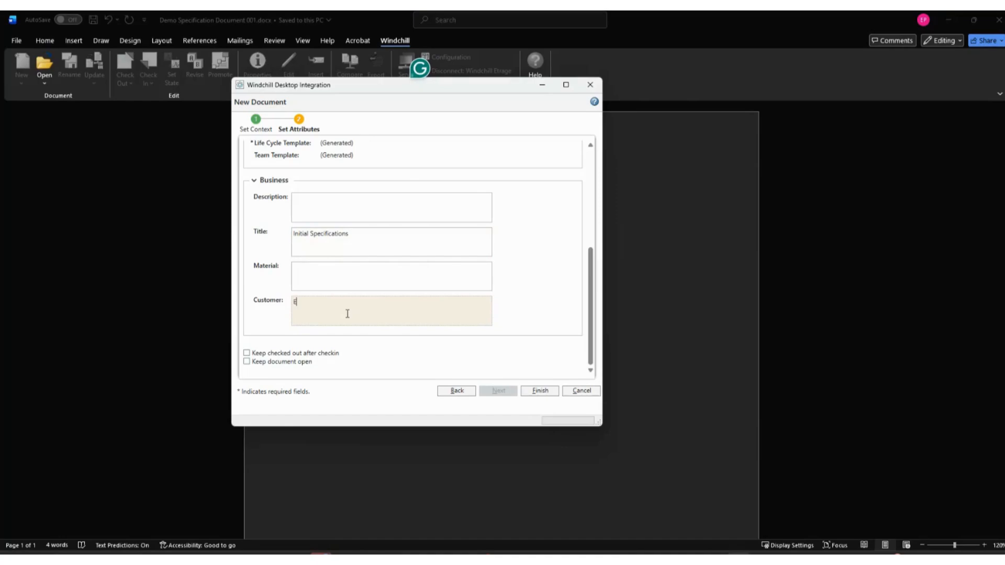
type("ETRAGE")
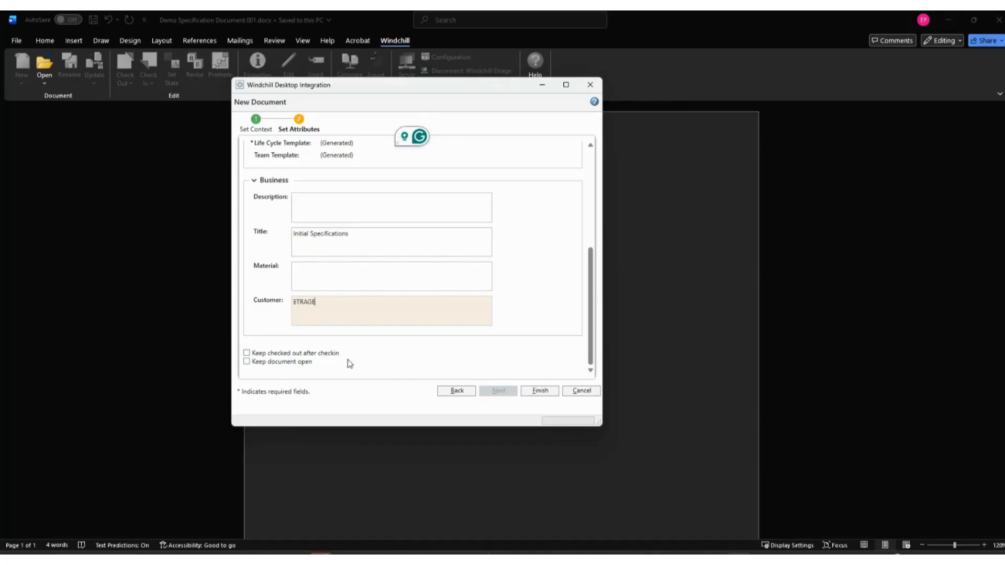
Keep the document checked out after check-in and open, and finish creating it in Windchill.
left_click(246, 354)
left_click(247, 362)
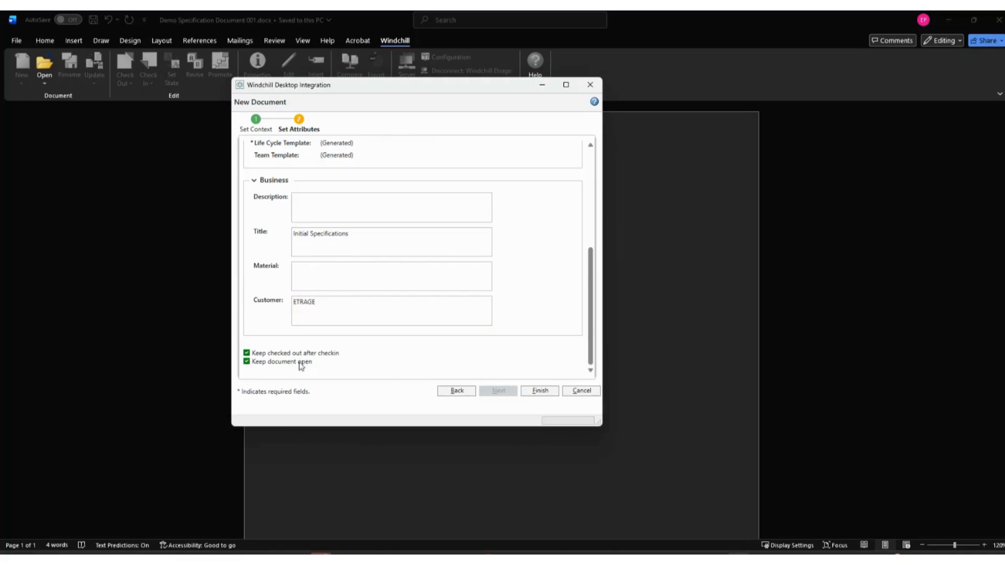
left_click(540, 391)
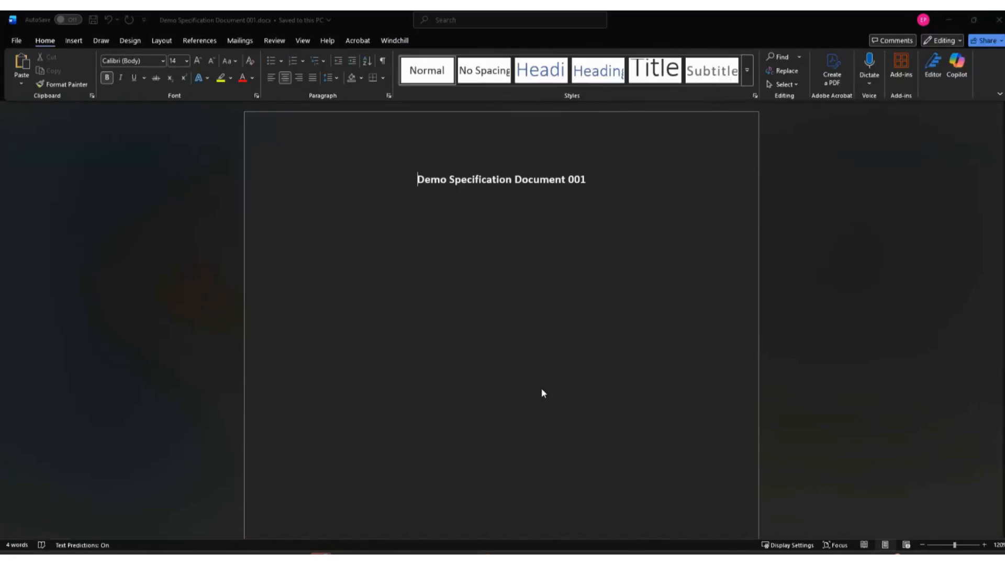
View the new document's Windchill information, examining its version, business attributes and system details, and close it.
left_click(396, 41)
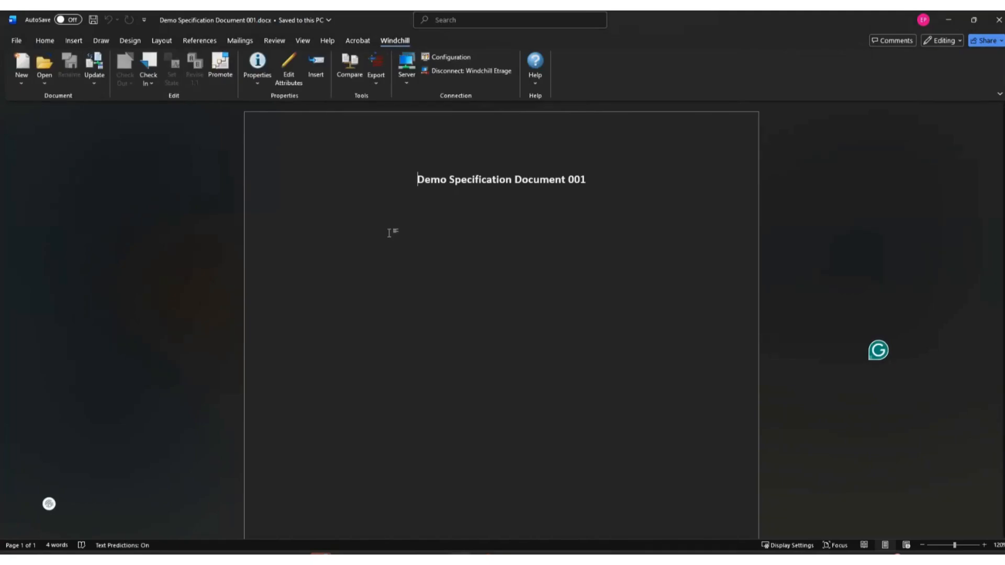
left_click(258, 82)
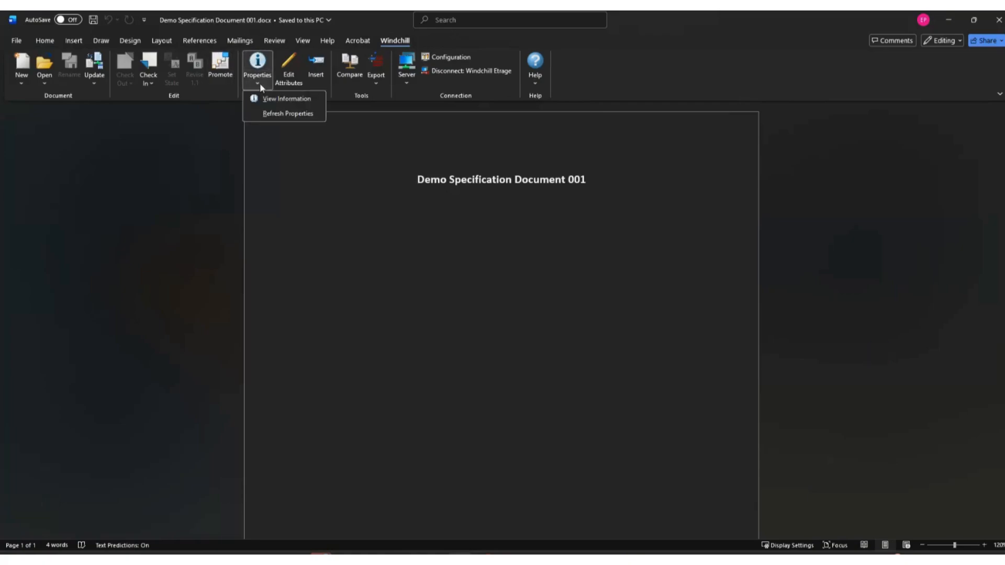
left_click(287, 99)
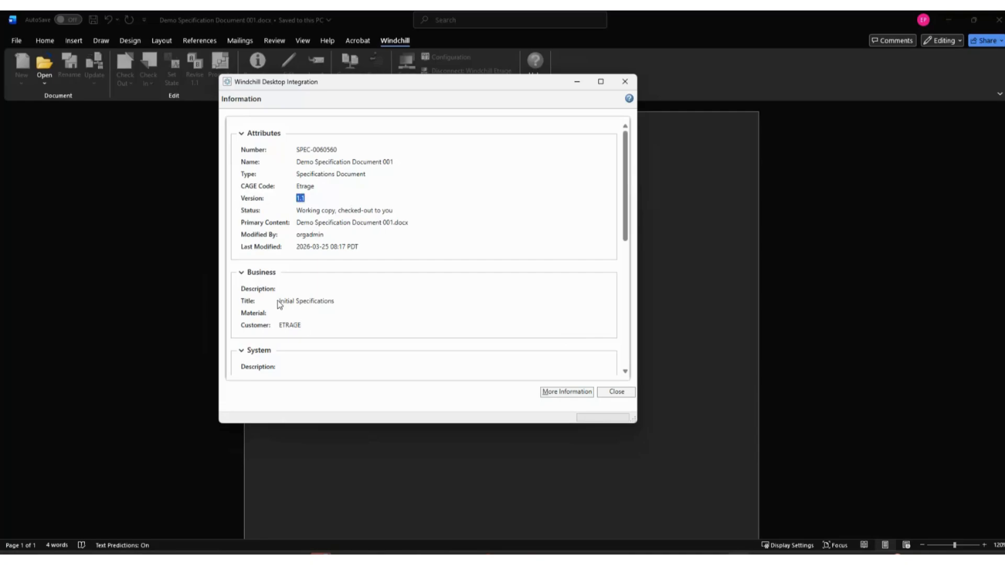
left_click_drag(279, 302, 352, 309)
left_click(327, 324)
double_click(327, 331)
scroll(428, 307, "down", 3)
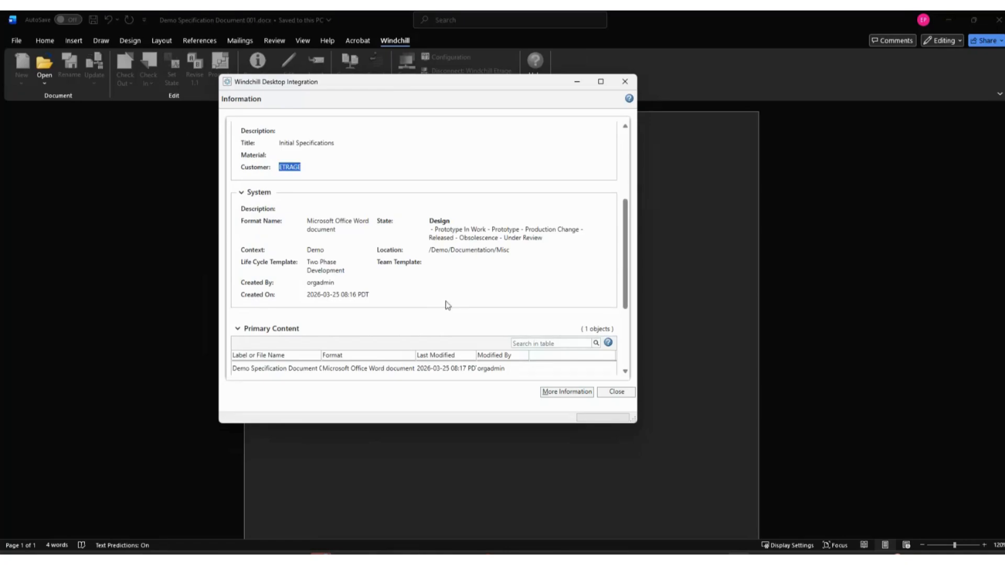
scroll(417, 187, "up", 3)
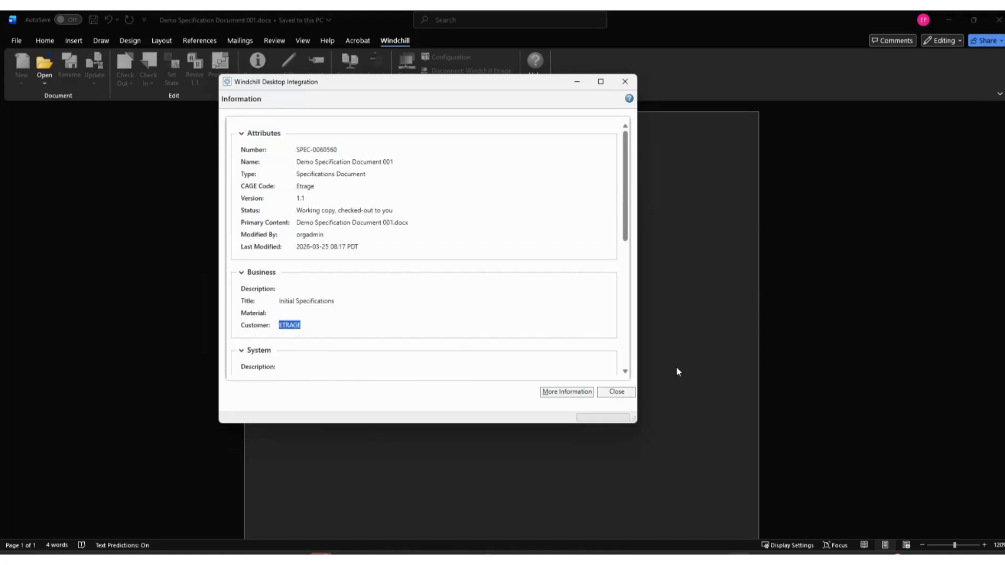
left_click(619, 392)
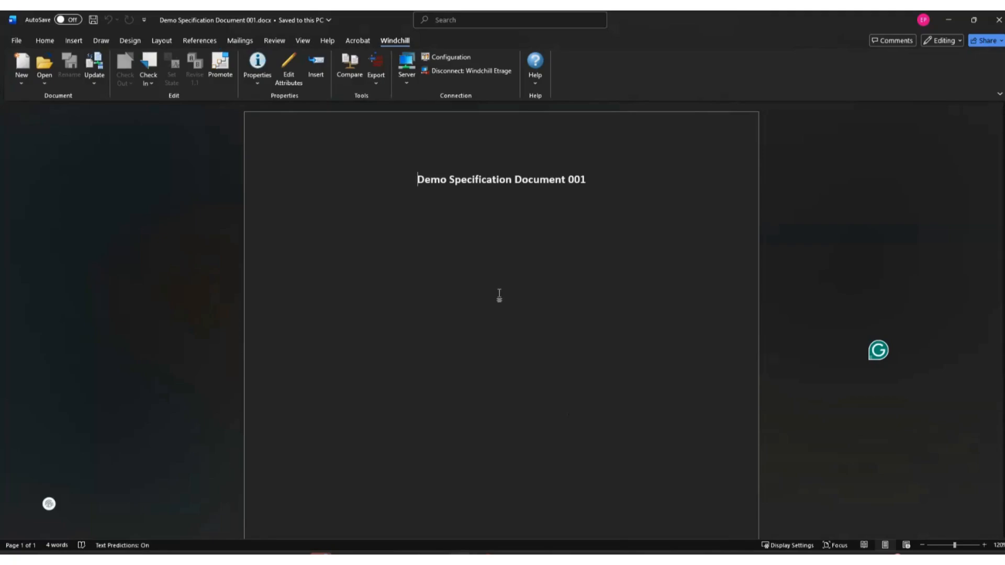
Add a left-aligned line reading "Title" a few lines below the document heading.
left_click(617, 180)
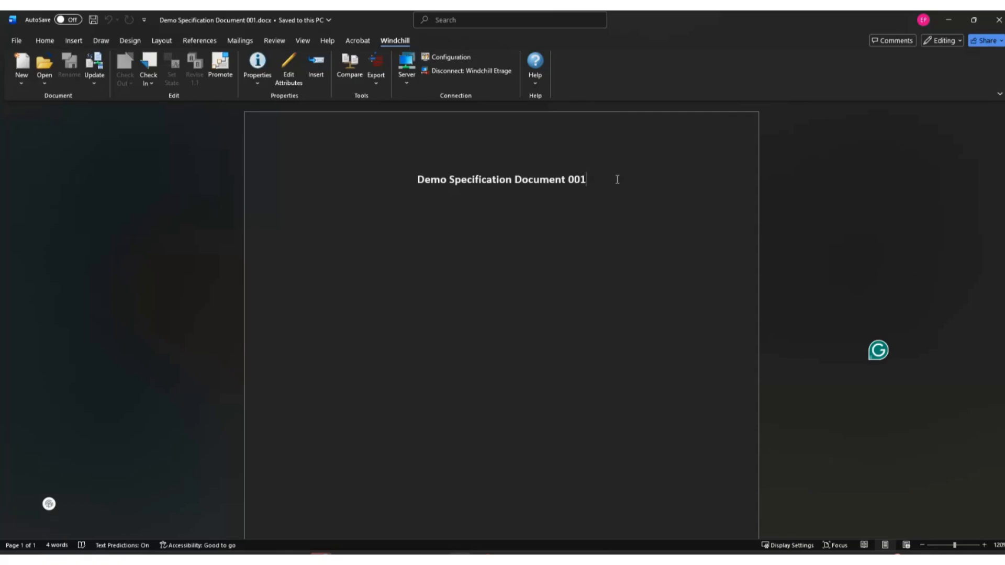
key("Return")
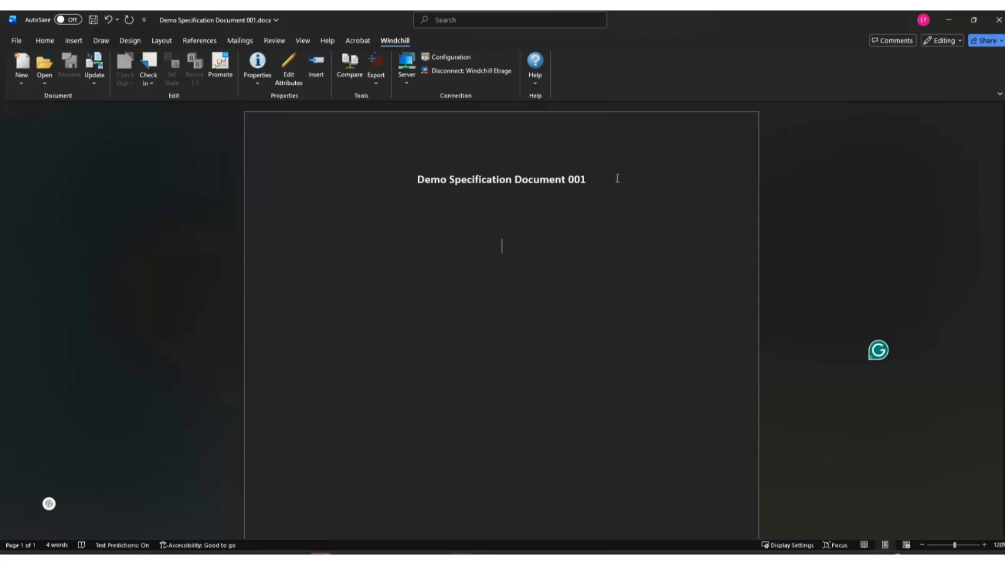
left_click(44, 41)
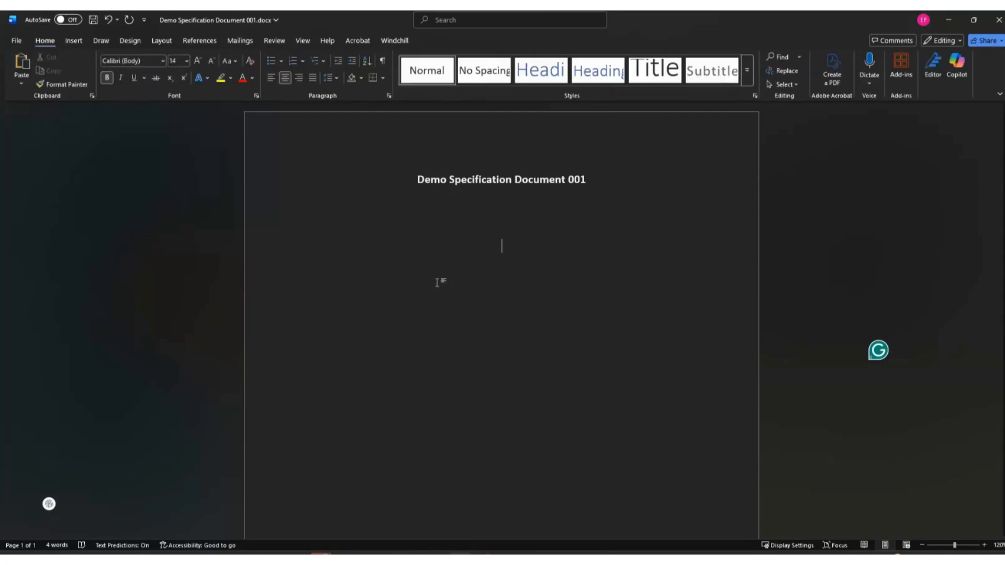
key("ctrl+l")
type("Title")
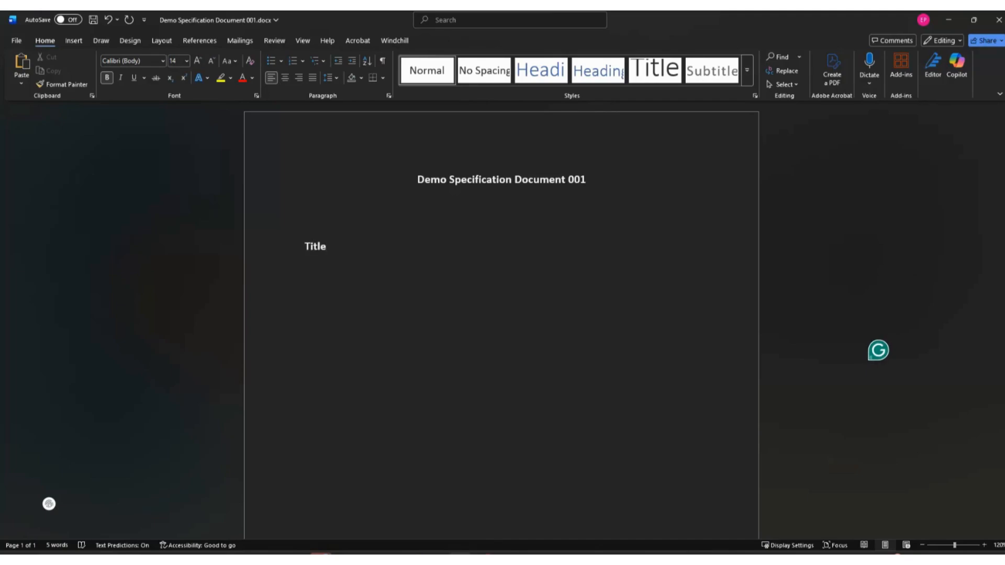
type(" :")
Add a colon after "Title" and insert the document's Title attribute from Windchill as a field behind it.
left_click(394, 40)
left_click(320, 87)
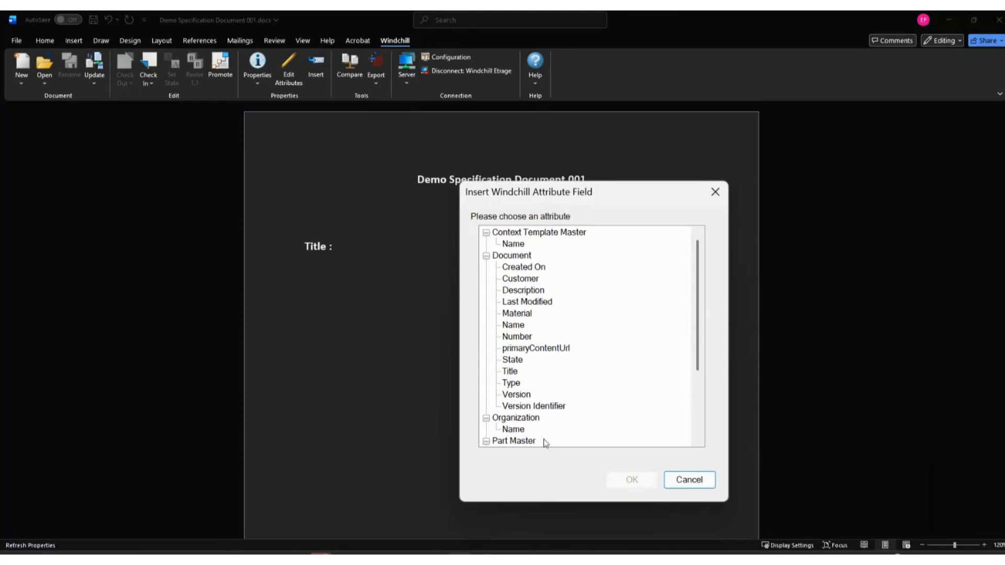
left_click(509, 371)
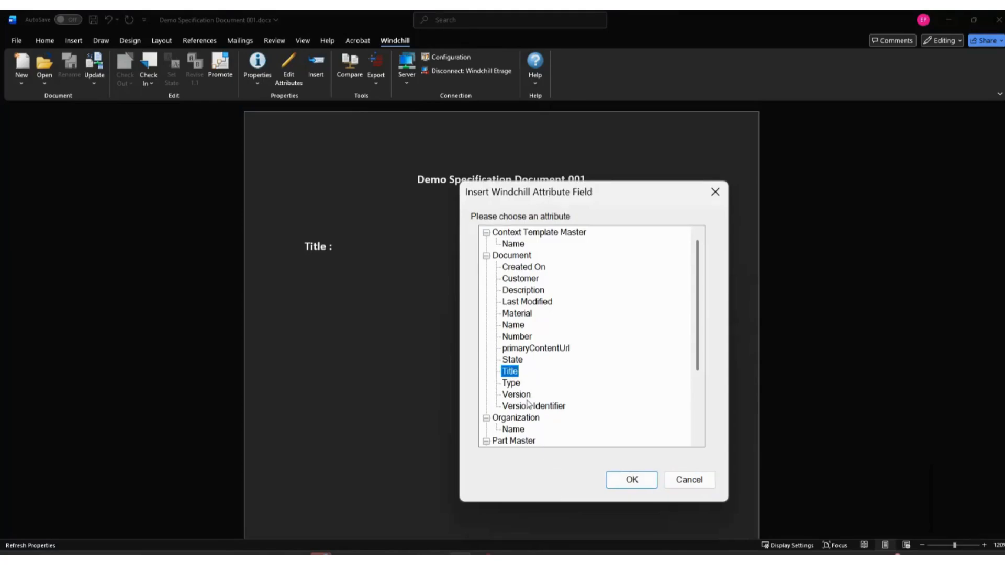
left_click(631, 480)
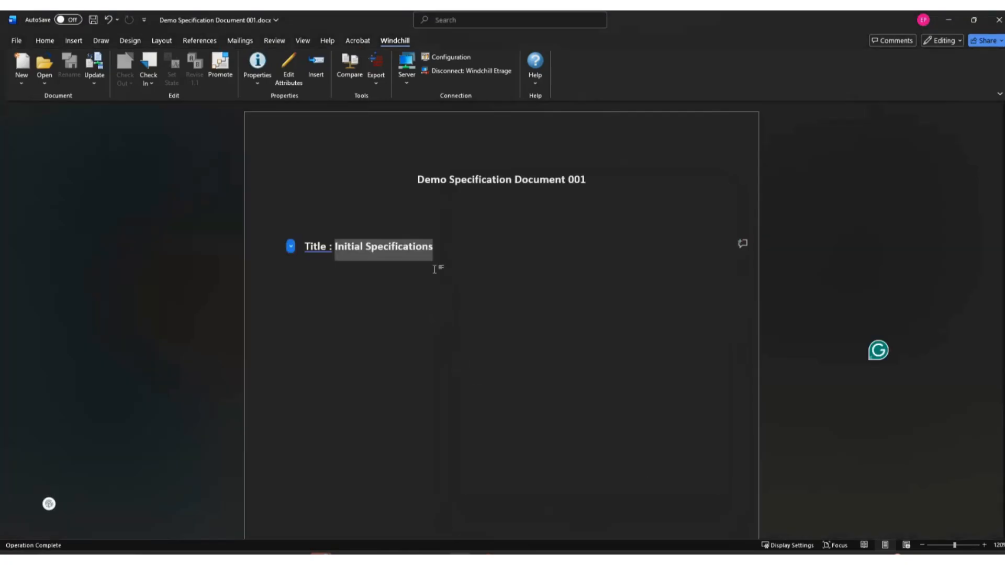
left_click(446, 248)
Add a "Customer:" line below the title line and insert the document's Customer attribute from Windchill after it.
key("Return")
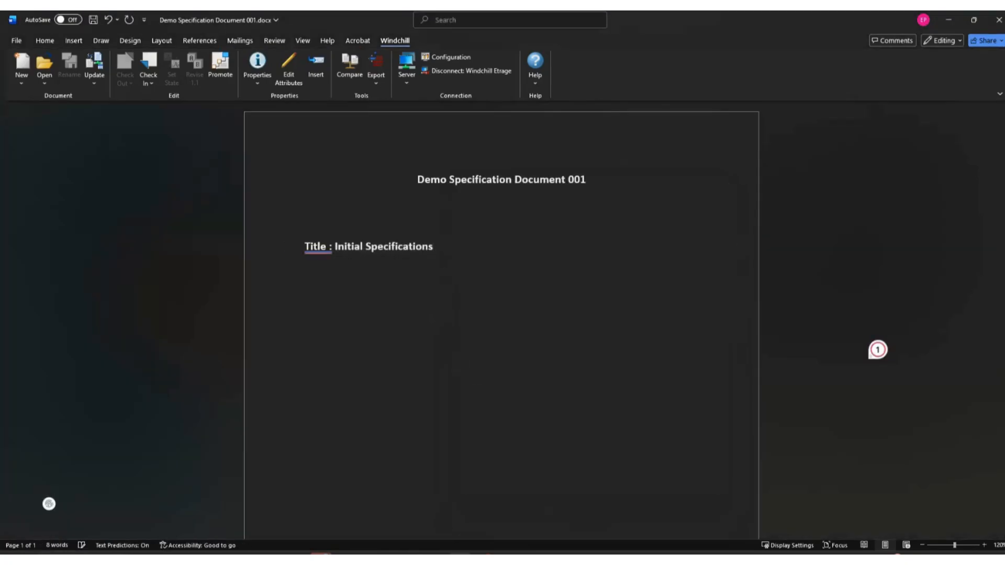
type("Customer:")
left_click(334, 247)
left_click(372, 269)
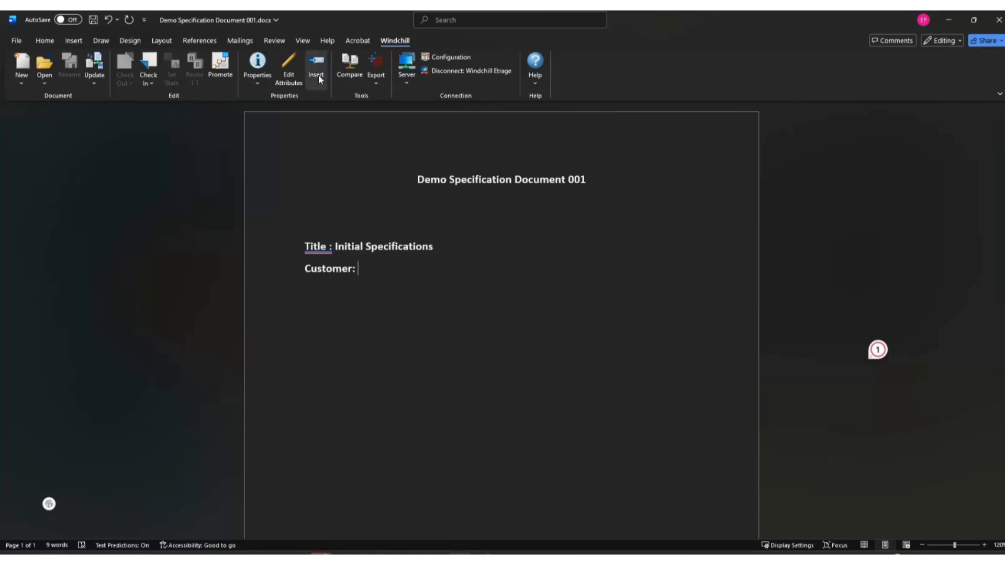
left_click(316, 65)
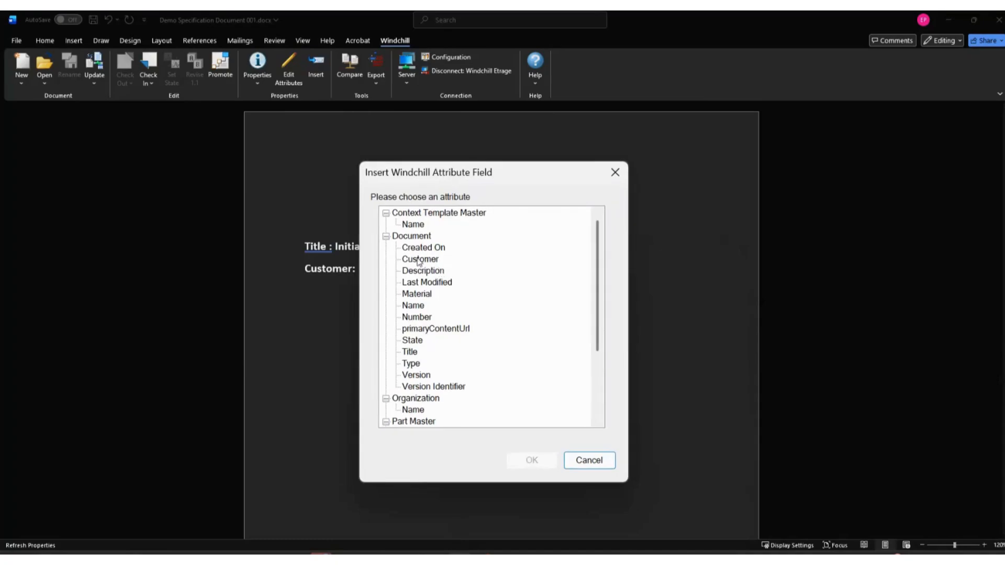
left_click(421, 260)
left_click(539, 463)
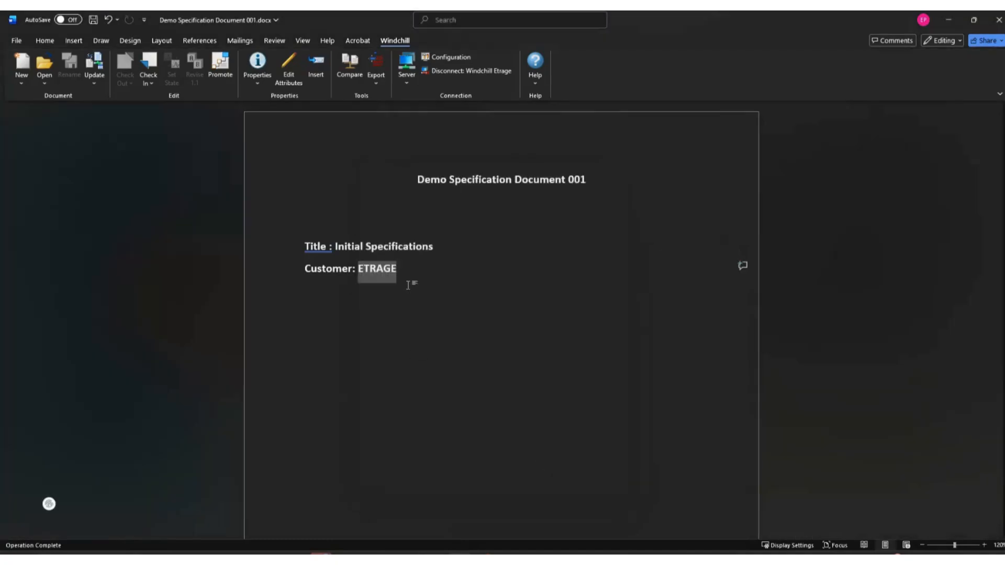
Insert the document's State attribute from Windchill, centered in the page footer, and return to the body text.
scroll(482, 388, "down", 5)
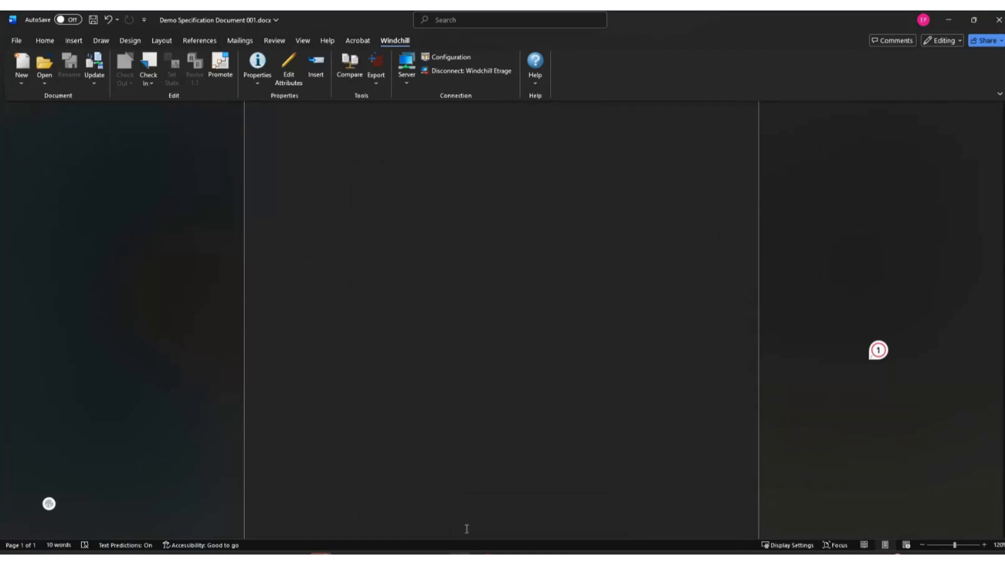
double_click(471, 496)
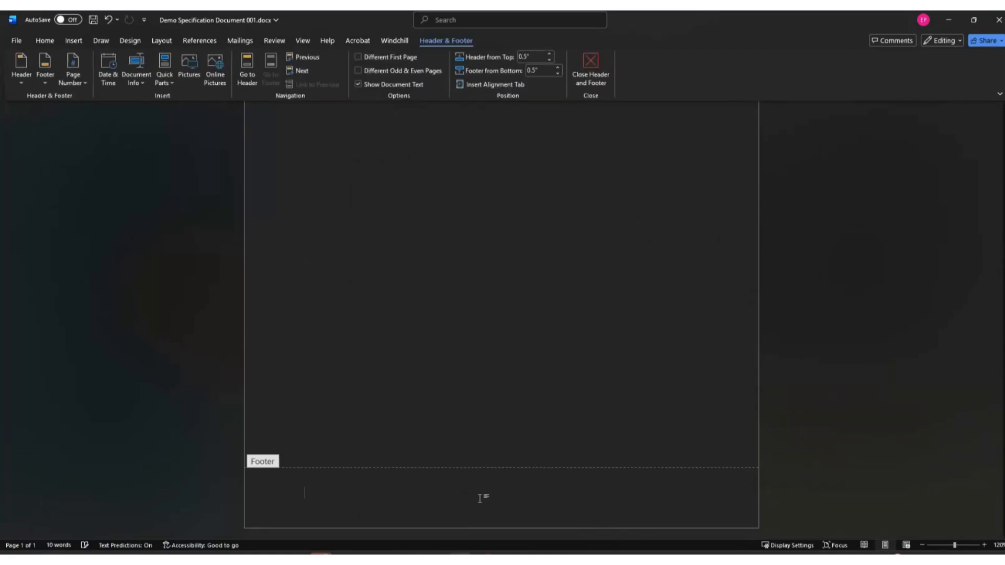
left_click(52, 44)
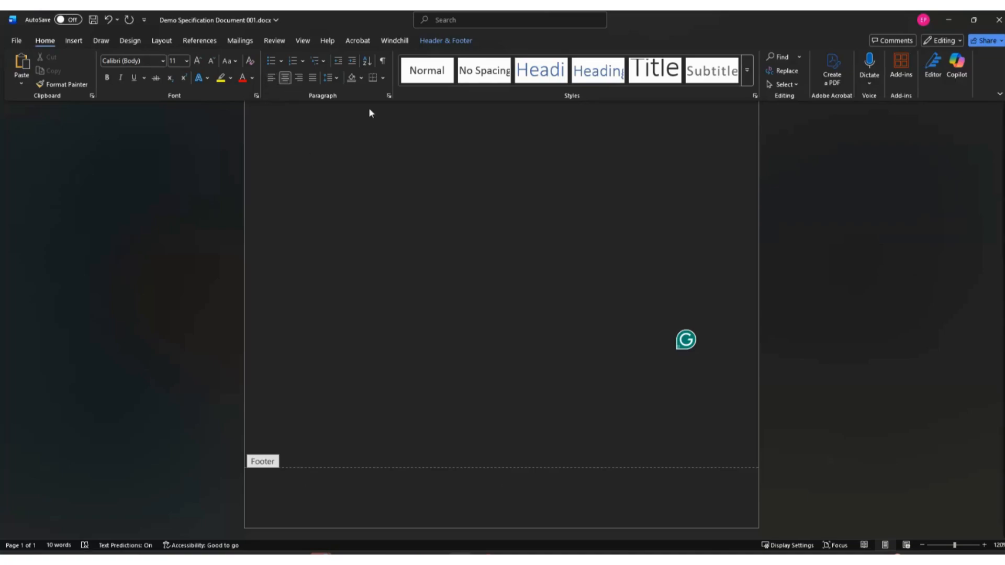
left_click(399, 42)
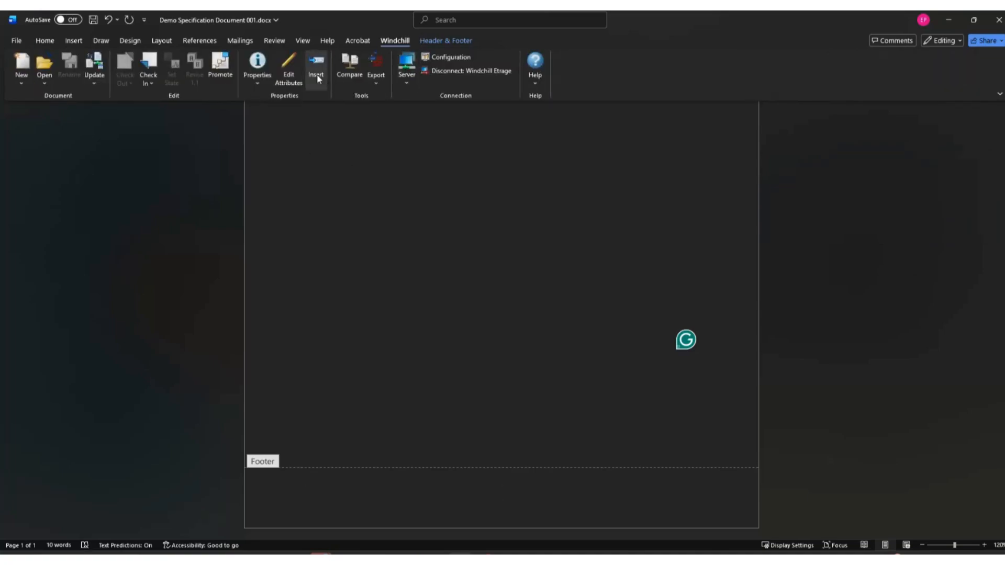
left_click(318, 78)
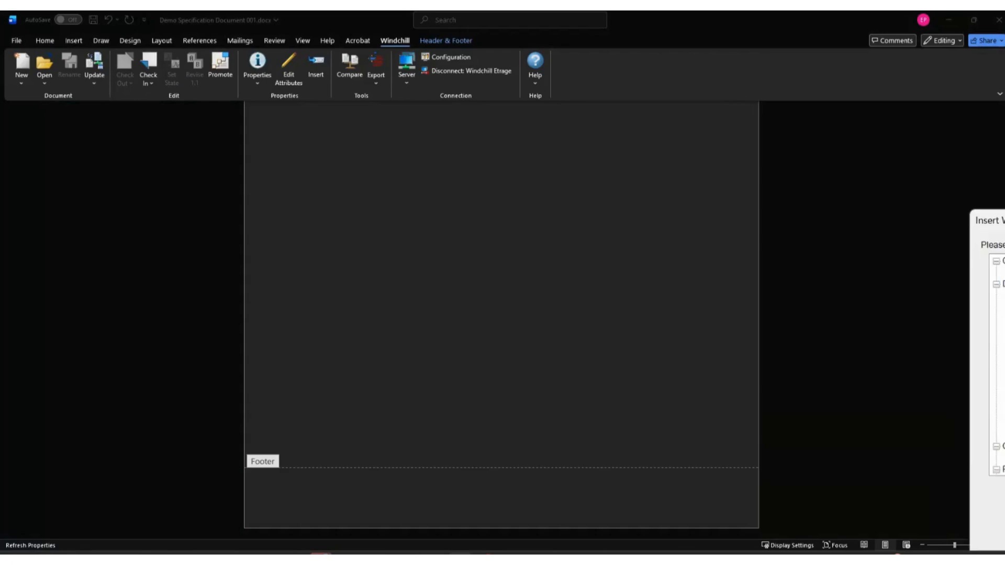
left_click(501, 283)
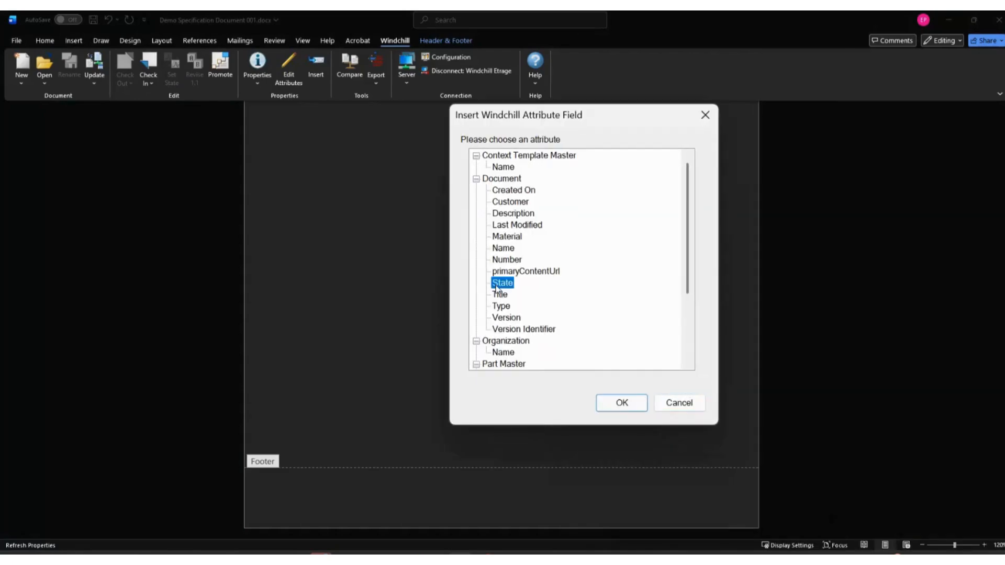
left_click(617, 403)
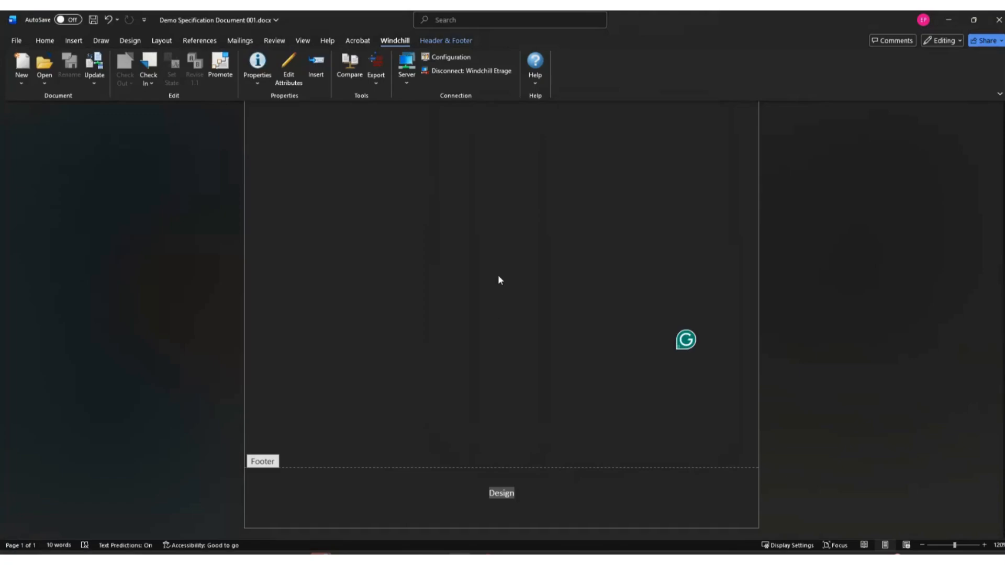
double_click(437, 289)
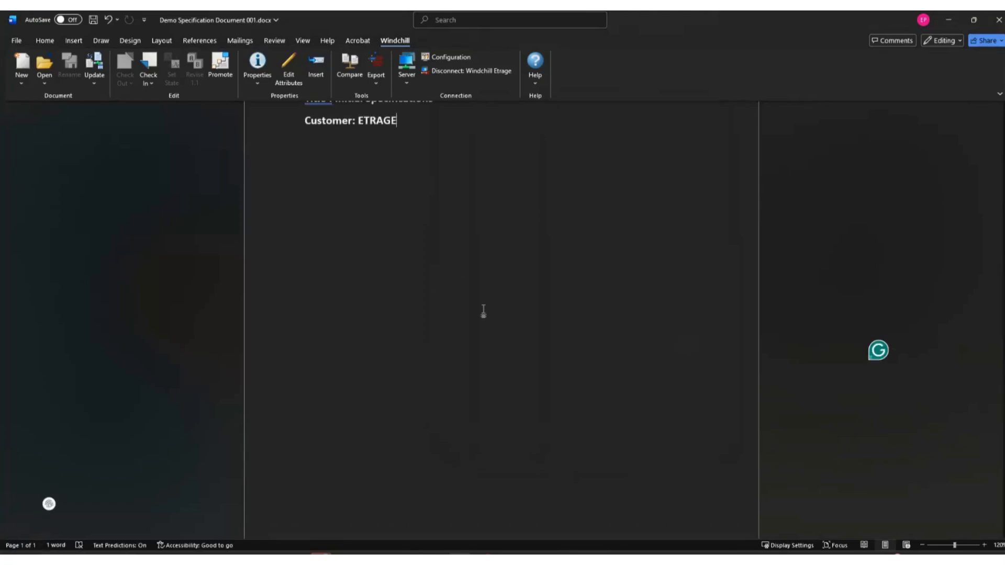
Start checking the document in to Windchill and bring the check-in window fully into view.
scroll(483, 312, "up", 4)
scroll(411, 348, "down", 5)
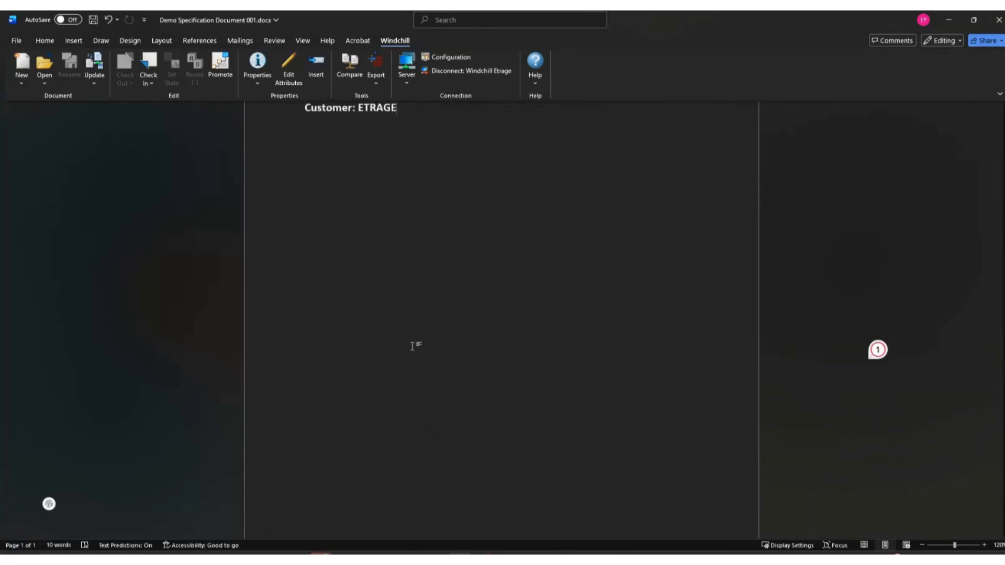
scroll(433, 398, "up", 5)
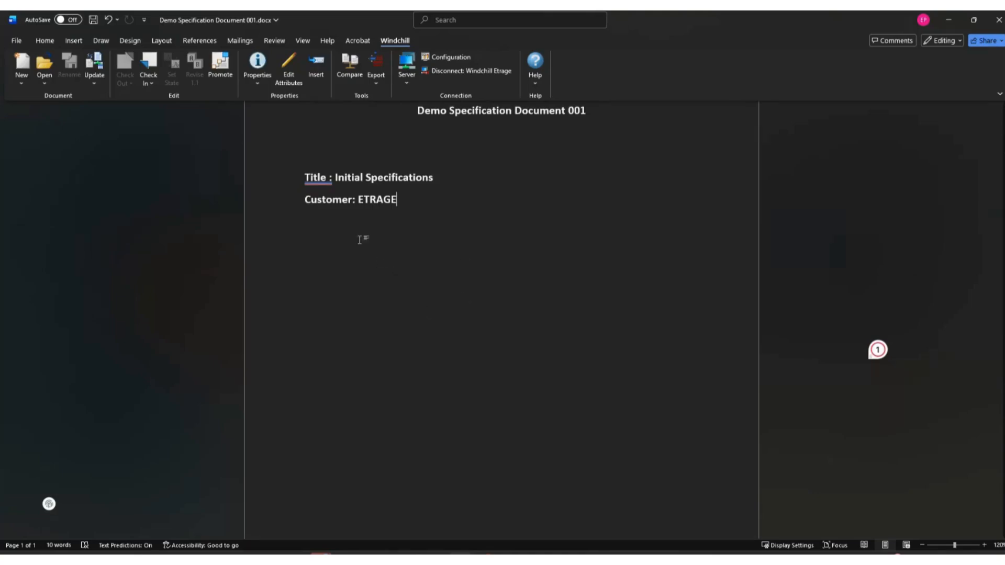
scroll(573, 263, "down", 5)
scroll(573, 263, "down", 1)
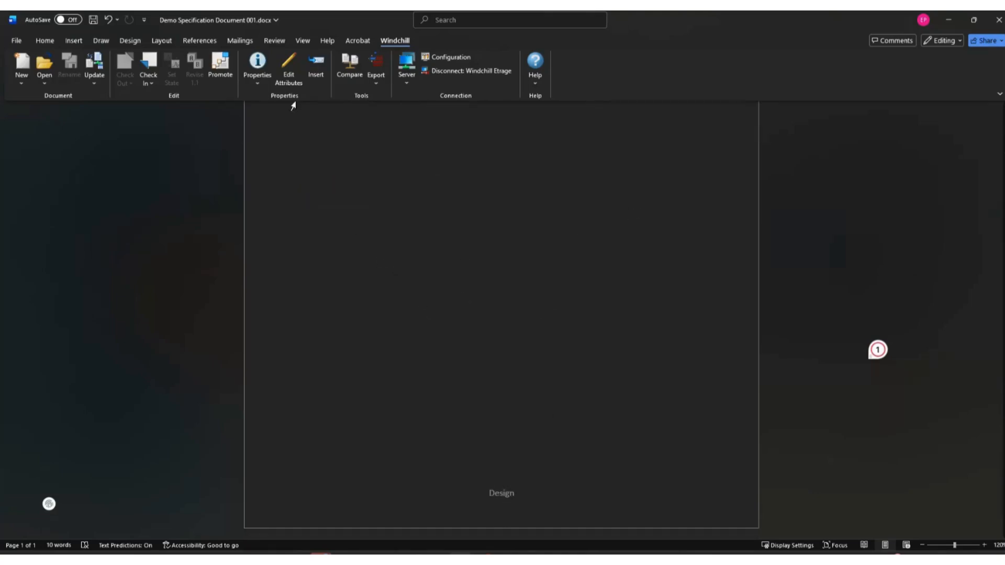
left_click(143, 83)
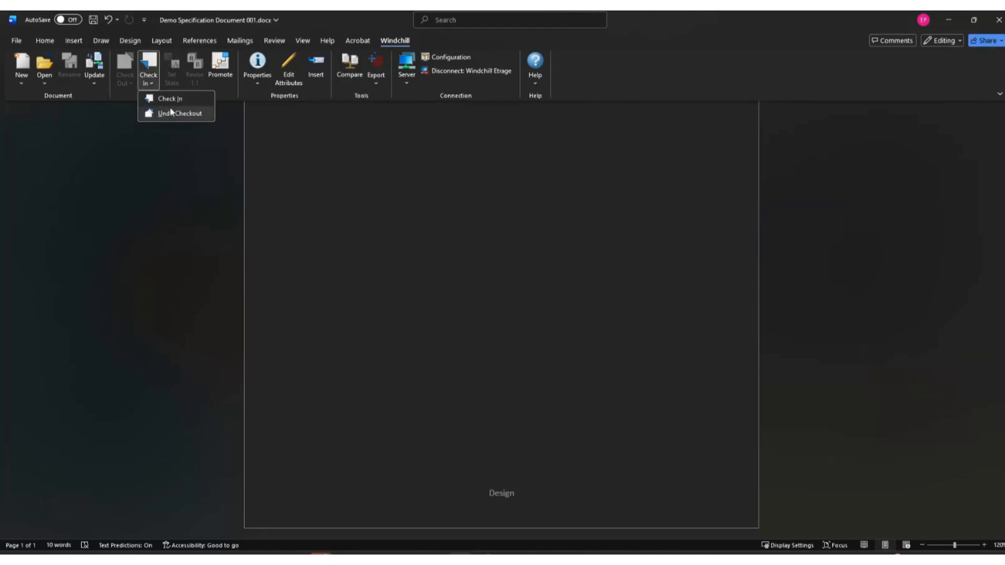
left_click(172, 98)
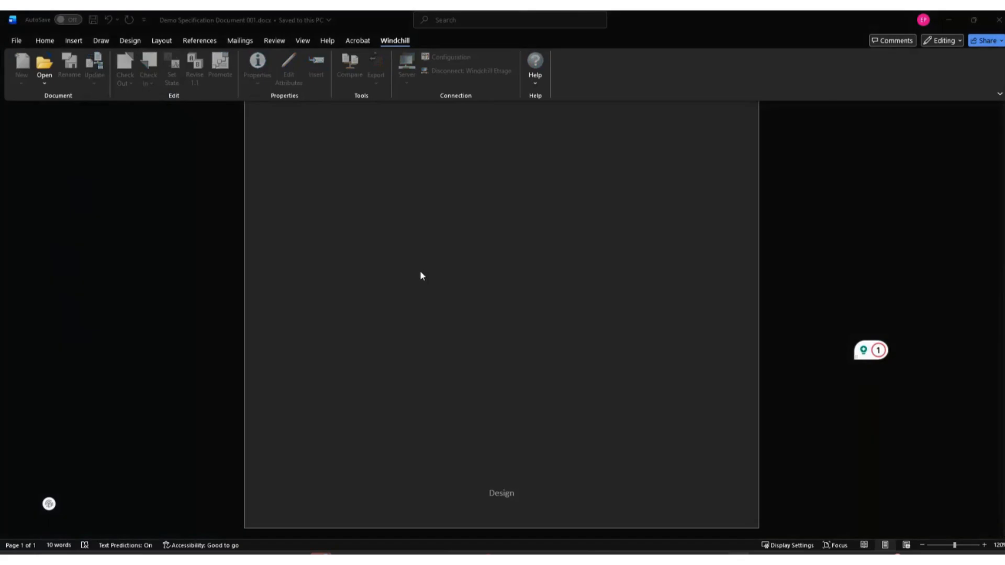
left_click_drag(1004, 100, 388, 46)
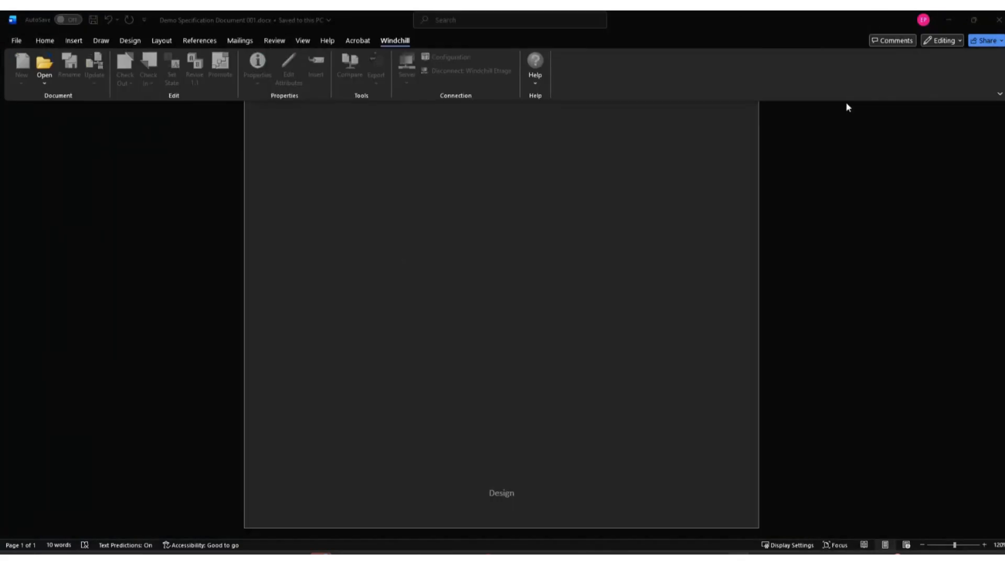
left_click_drag(1004, 104, 385, 83)
Set the check-in business attributes to customer DEMO and title "Initial Specifications Demo".
scroll(429, 321, "down", 3)
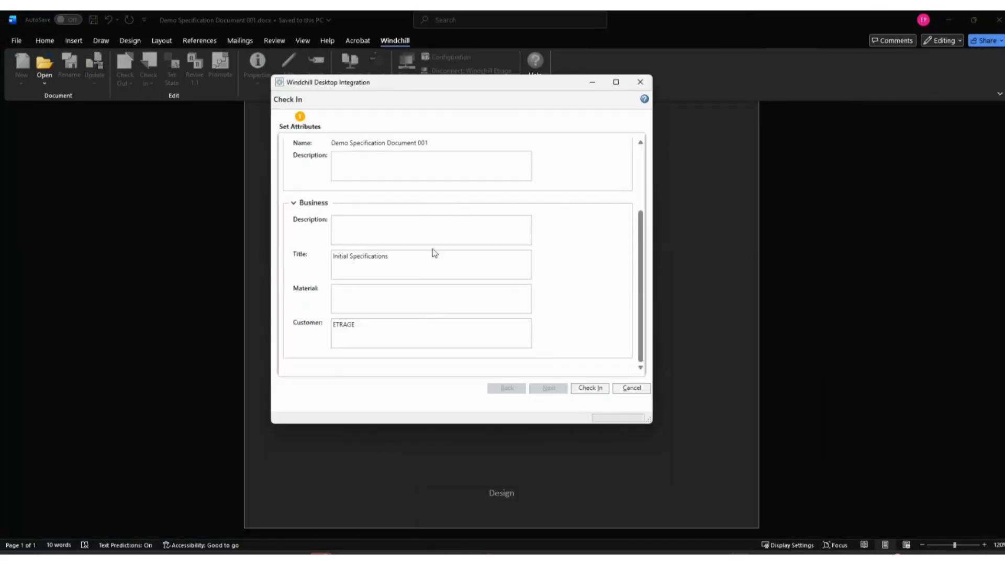
double_click(350, 327)
type("DEMO")
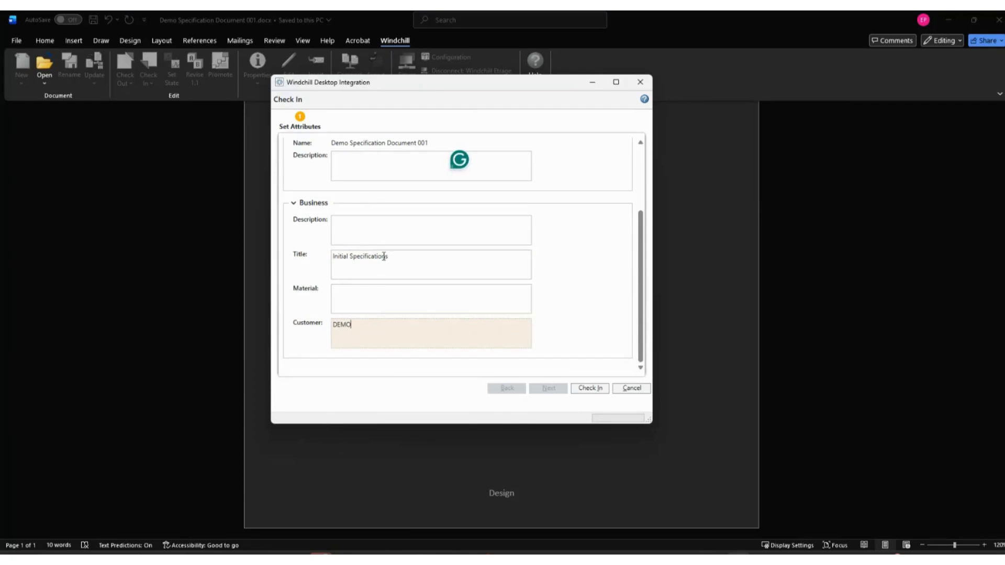
left_click(408, 259)
type("D")
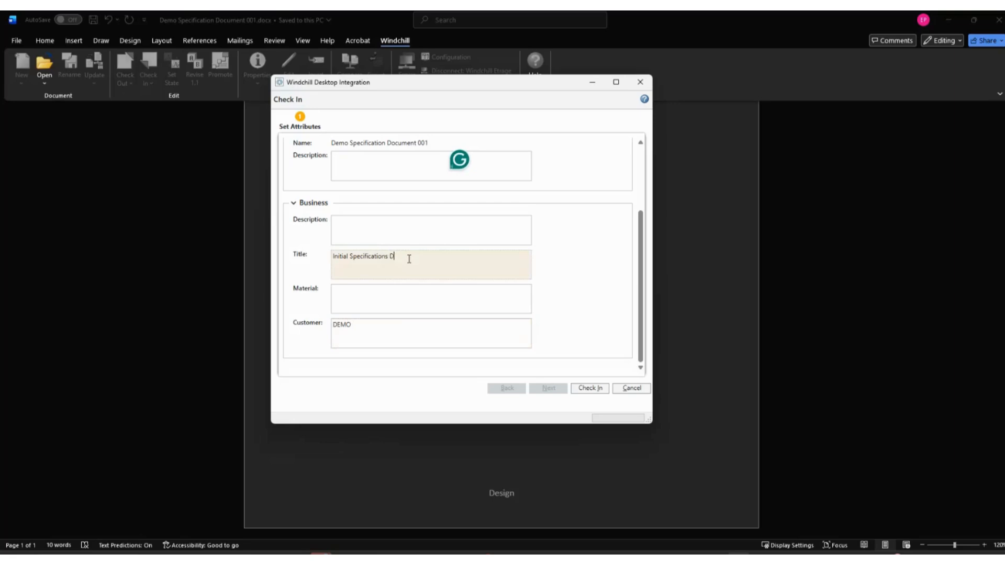
type("Eemo")
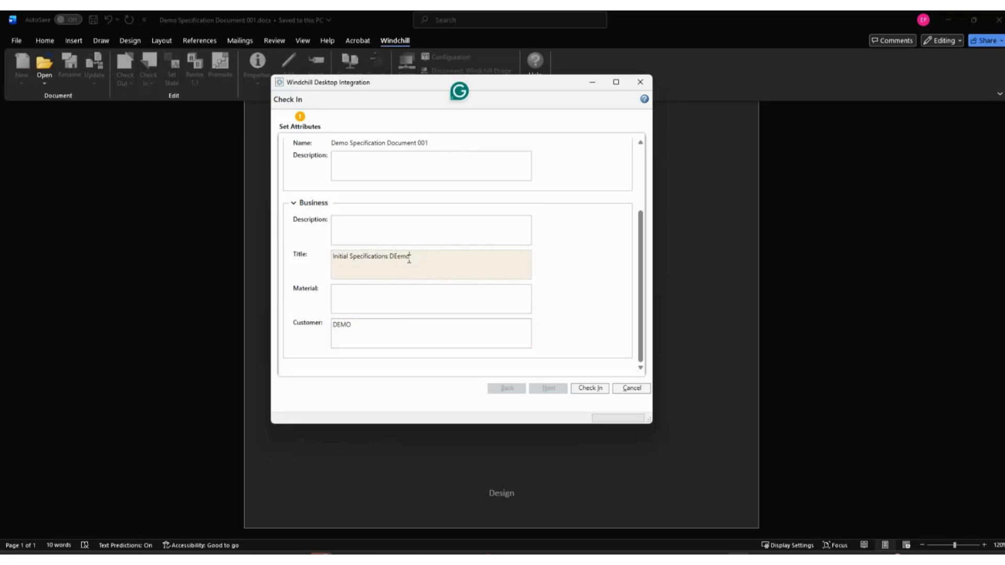
double_click(409, 259)
type("Demo")
scroll(398, 261, "up", 2)
scroll(426, 273, "up", 2)
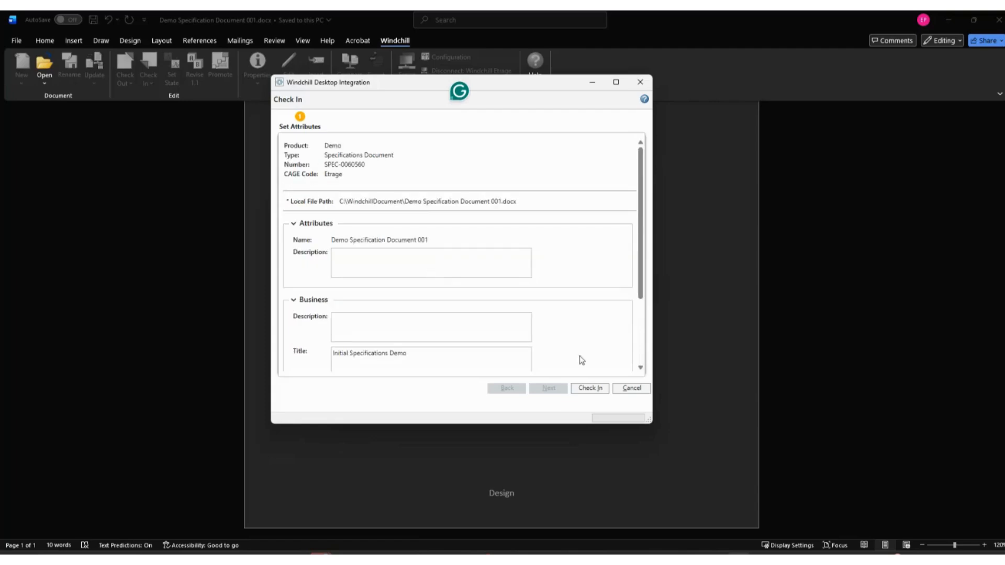
Check the document in with the option to keep it open, and return to its text.
left_click(590, 388)
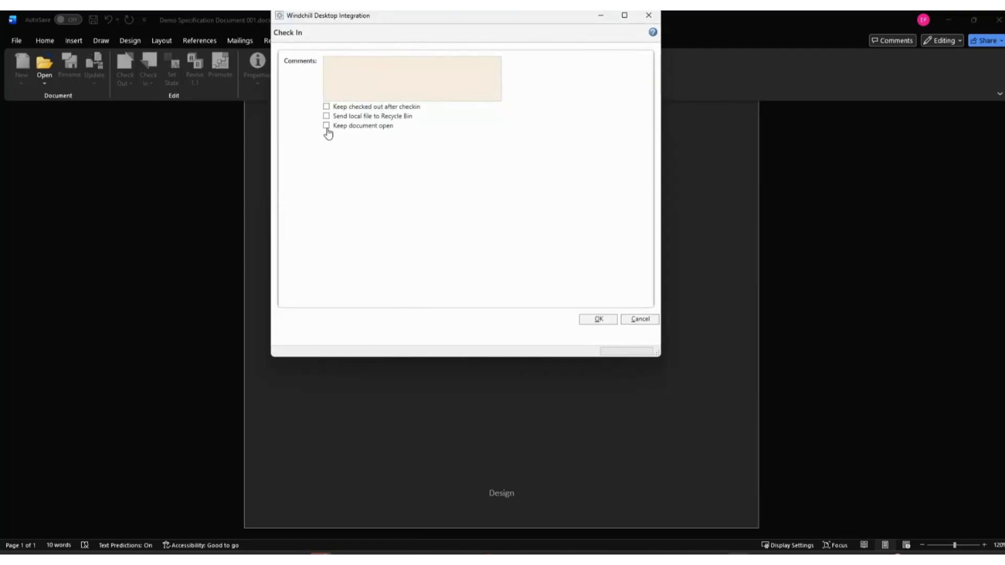
left_click(326, 127)
left_click(598, 319)
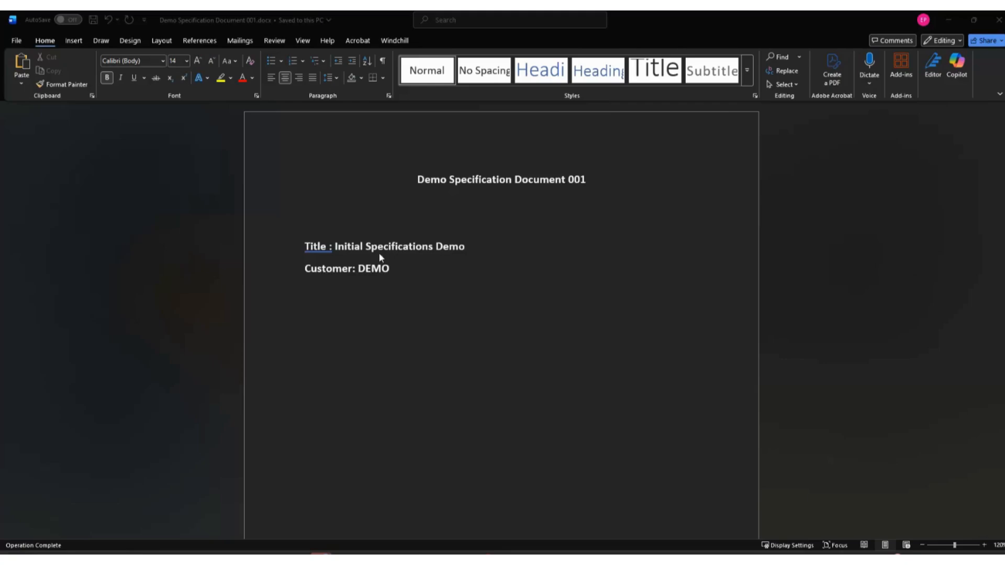
left_click(384, 278)
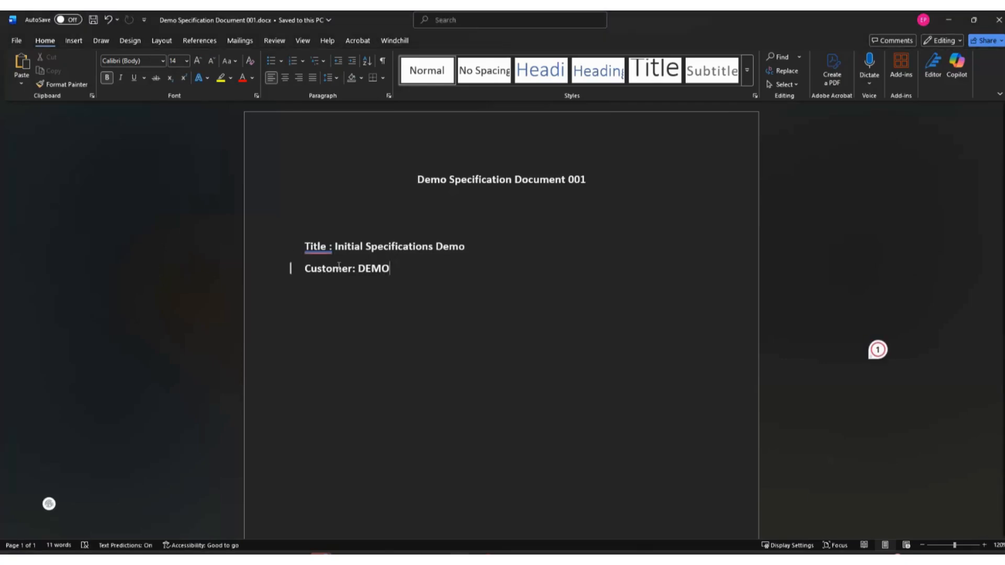
Set the document's Windchill state to Prototype.
left_click(394, 42)
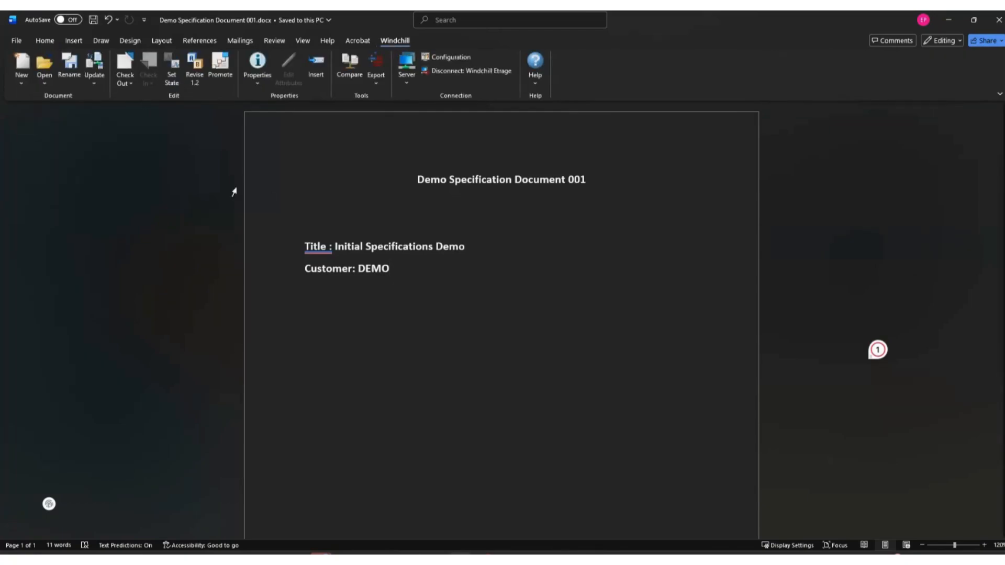
scroll(359, 293, "down", 5)
scroll(492, 524, "down", 3)
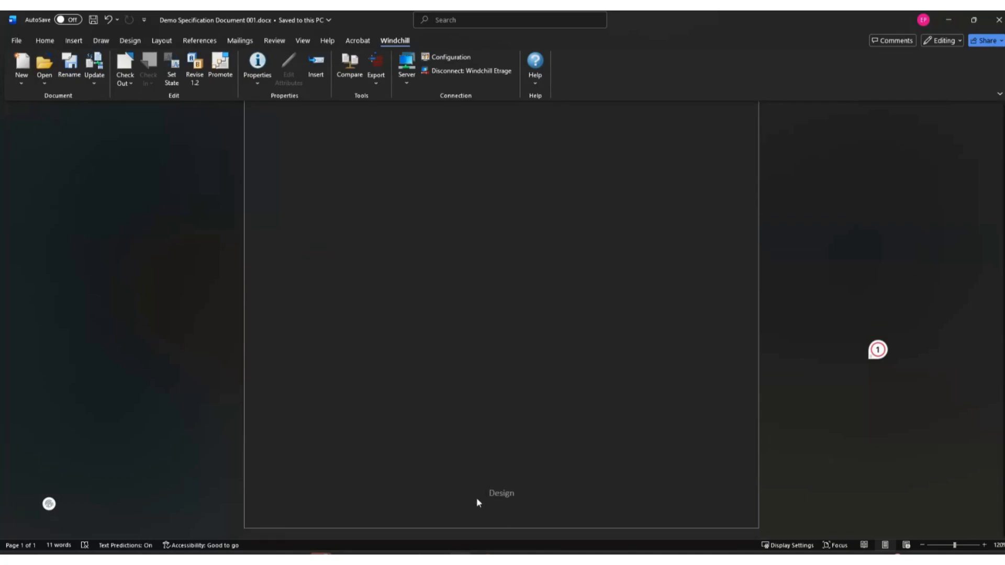
left_click(173, 72)
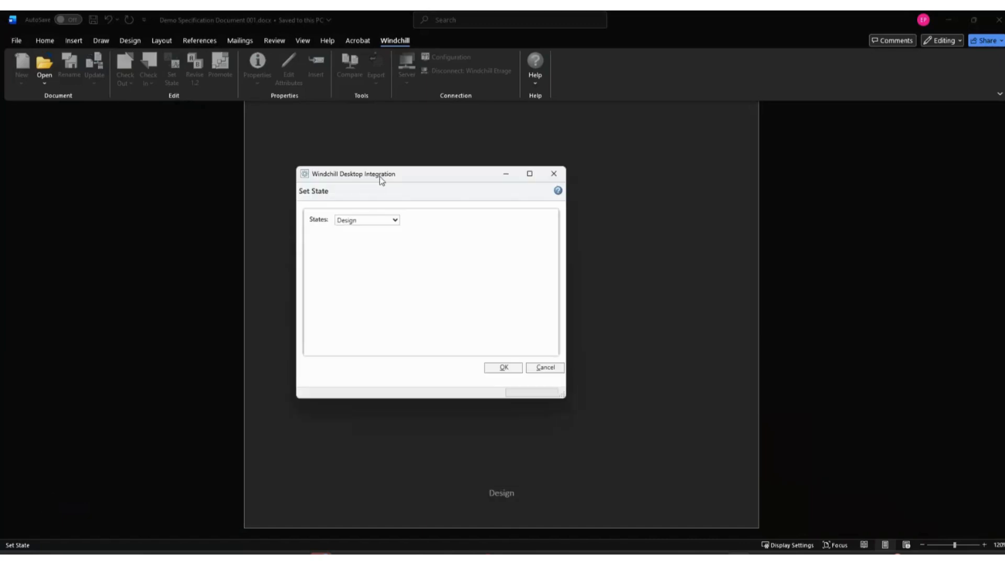
left_click(369, 220)
left_click(350, 259)
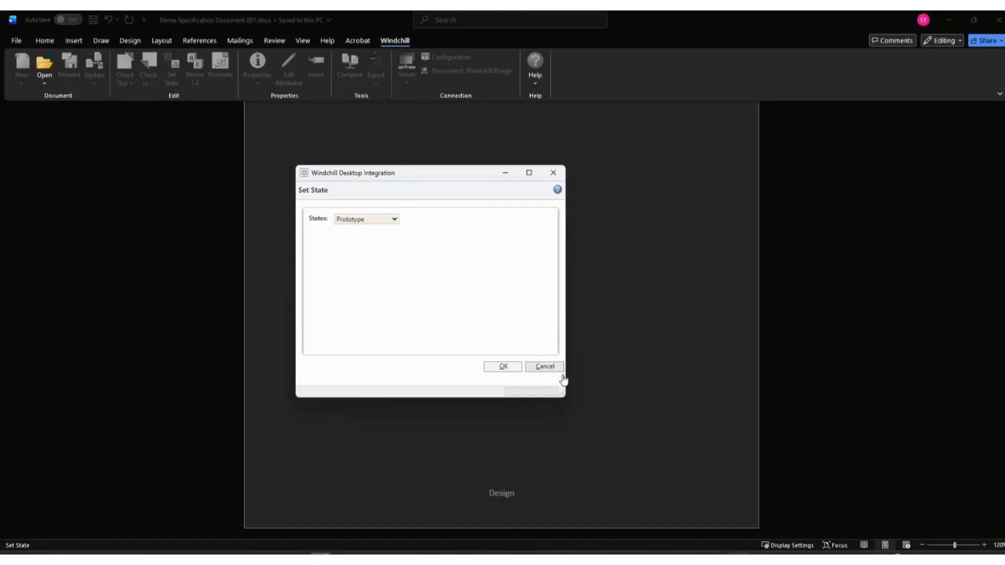
left_click(503, 367)
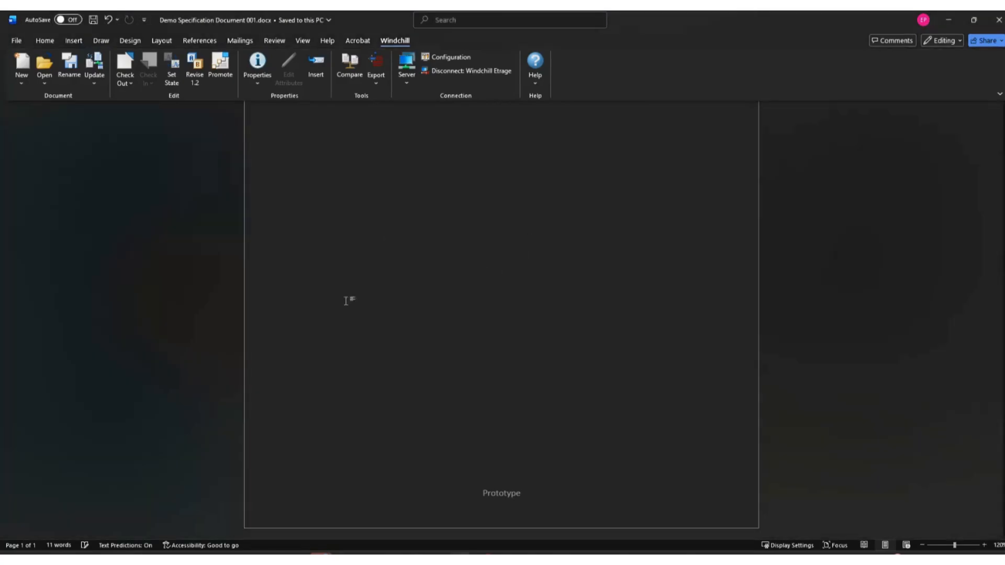
Update the open specification document to the latest version in Windchill and return to its title area.
left_click(97, 82)
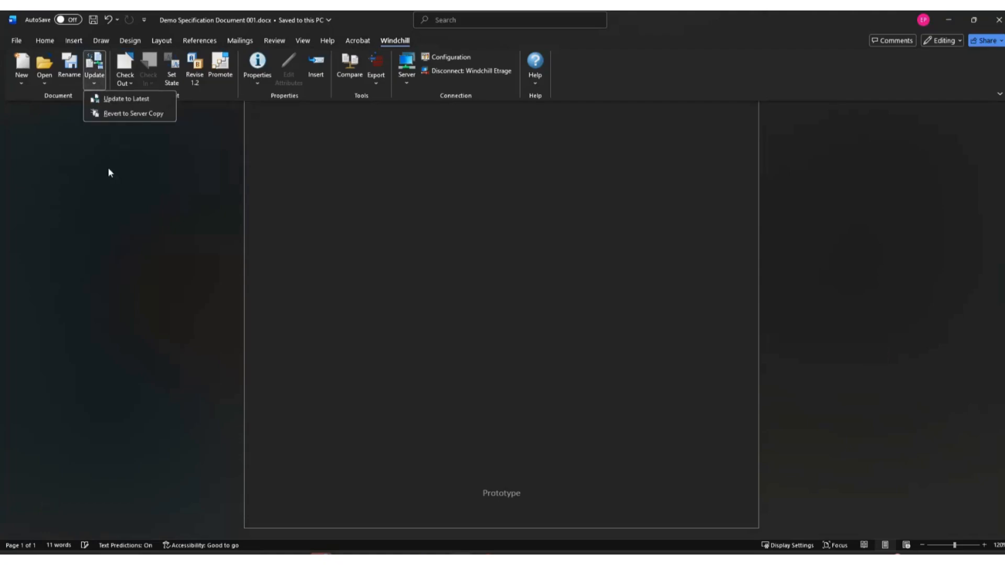
left_click(134, 97)
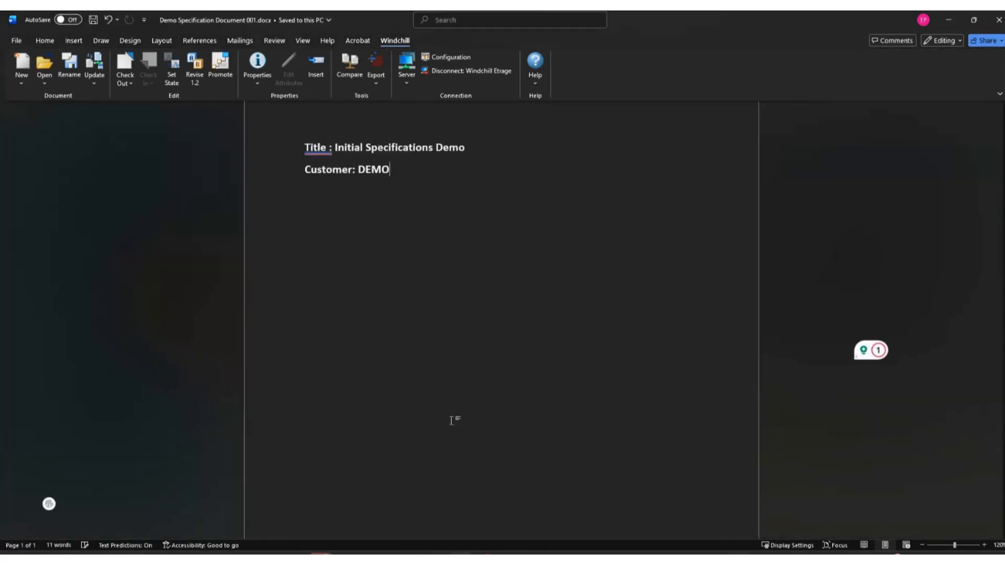
scroll(452, 416, "up", 3)
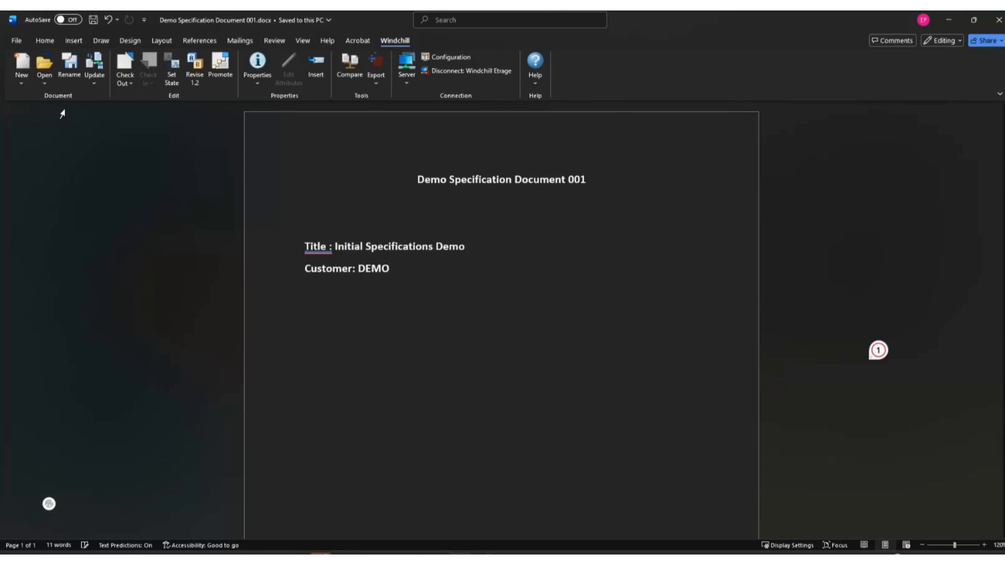
Start a new Windchill document from a template and set its context to Demo.
left_click(23, 82)
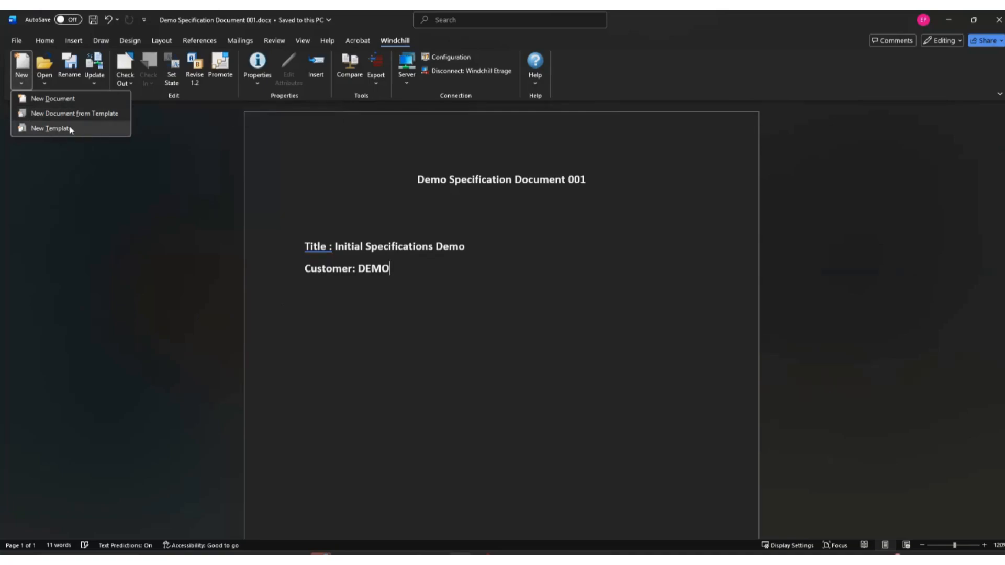
left_click(557, 256)
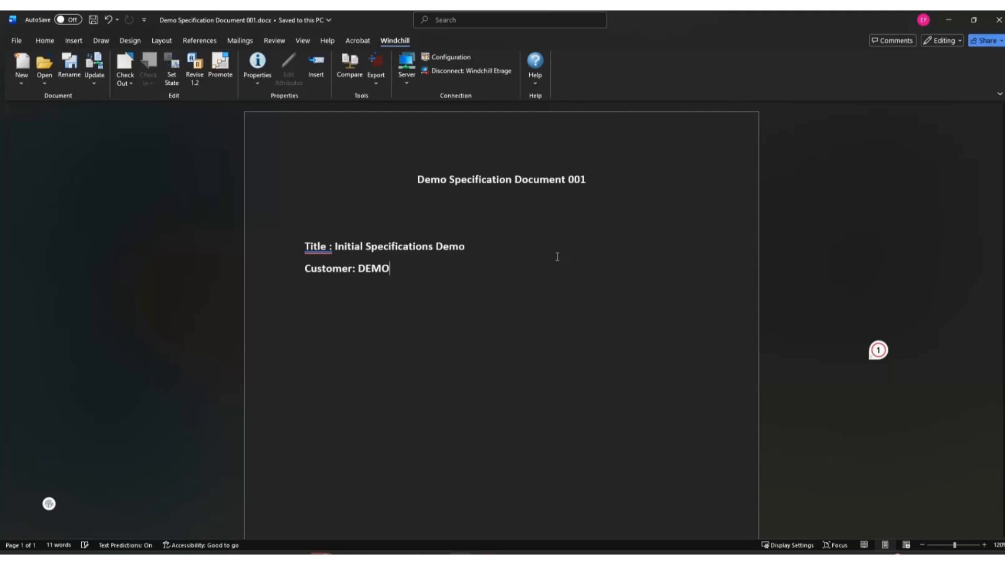
left_click(26, 77)
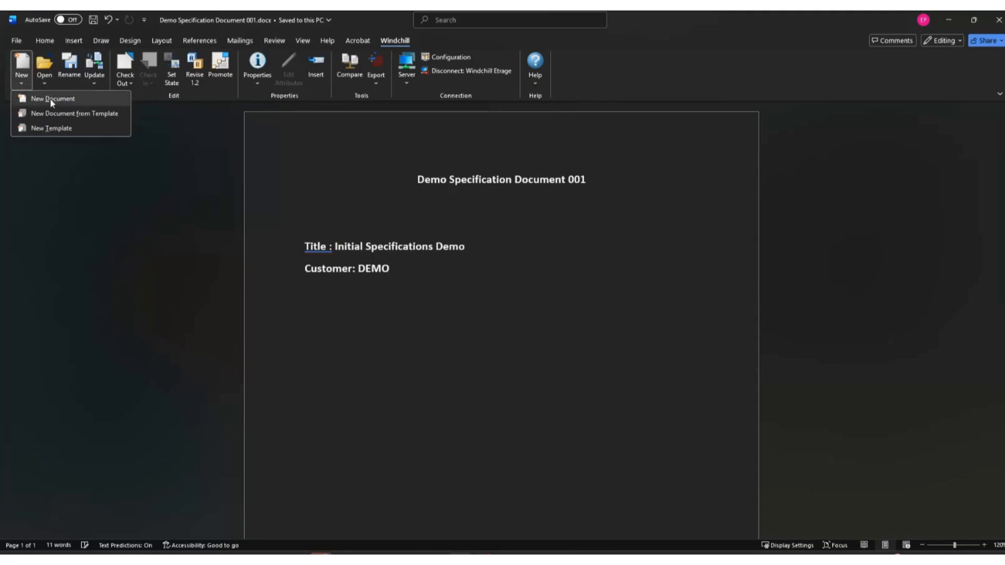
left_click(81, 113)
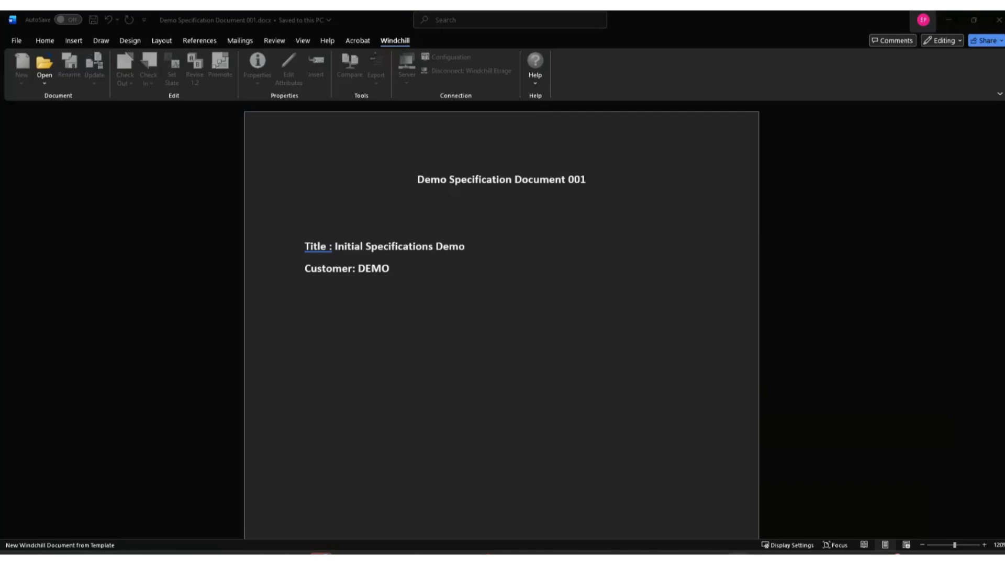
left_click_drag(739, 182, 285, 66)
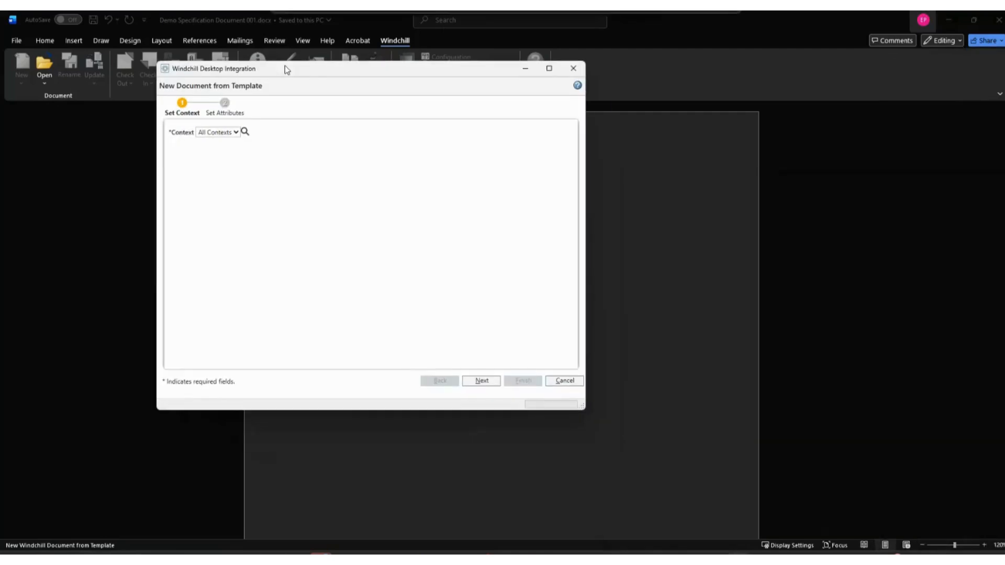
left_click(232, 132)
left_click(223, 145)
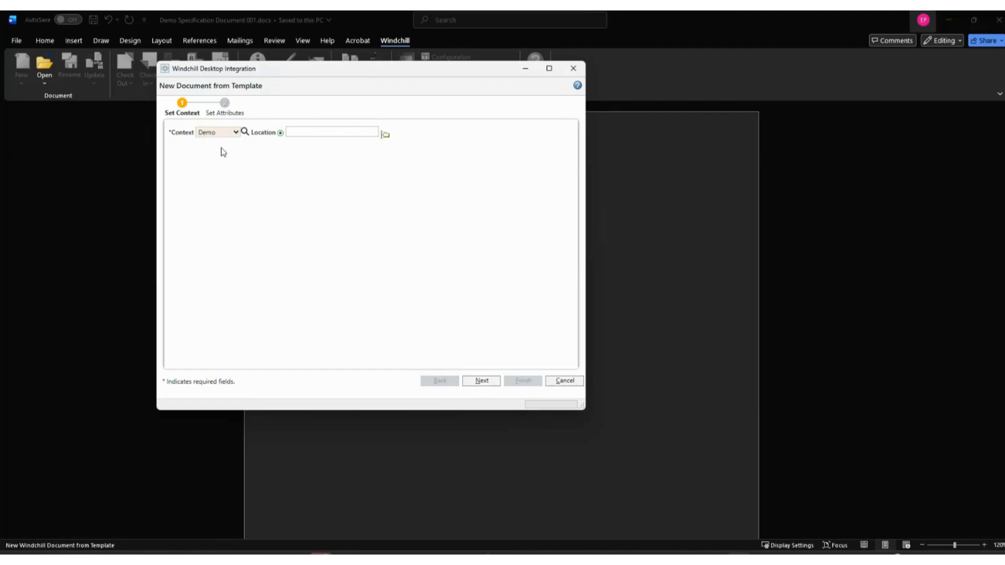
Set the new document's location to the /Demo/Documentation/Misc folder and proceed to its attributes.
left_click(386, 135)
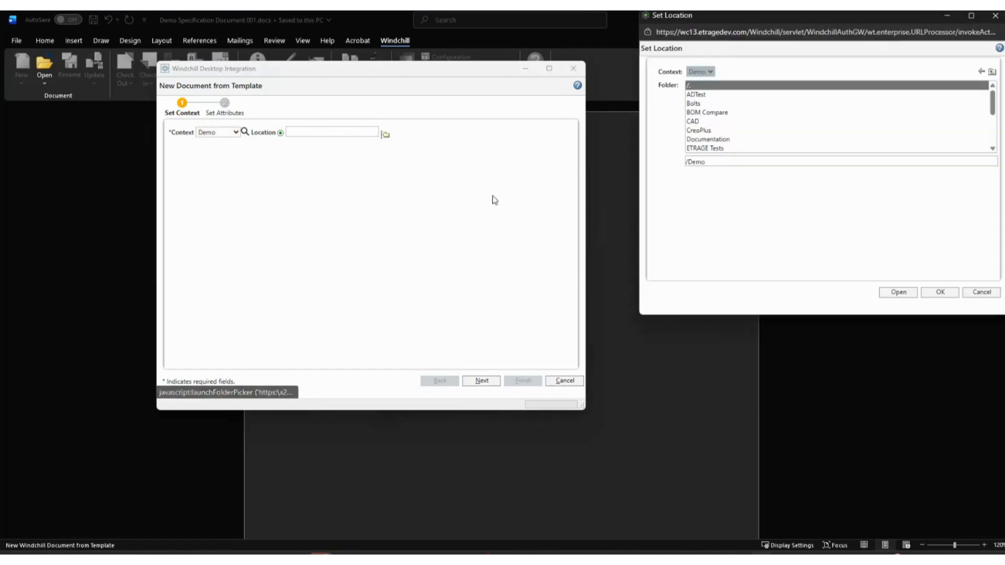
double_click(719, 139)
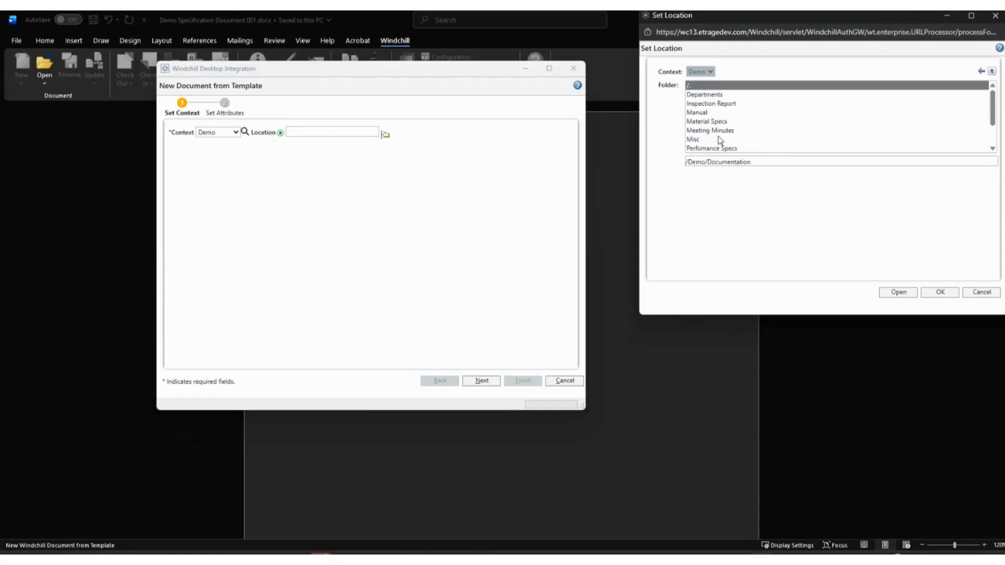
double_click(698, 140)
left_click(937, 293)
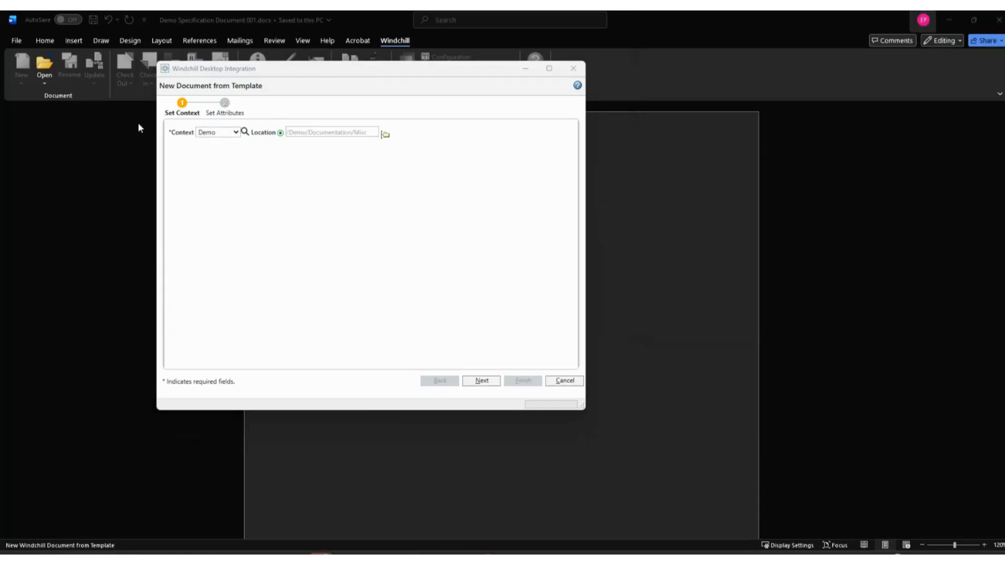
left_click(481, 381)
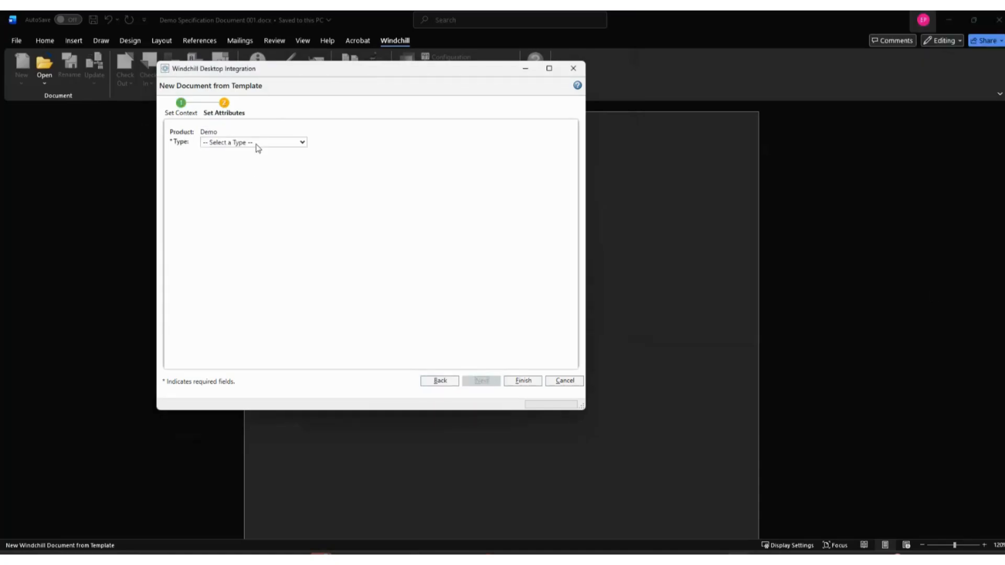
Set the new document's type to Document and its template to Service Manual.
left_click(256, 144)
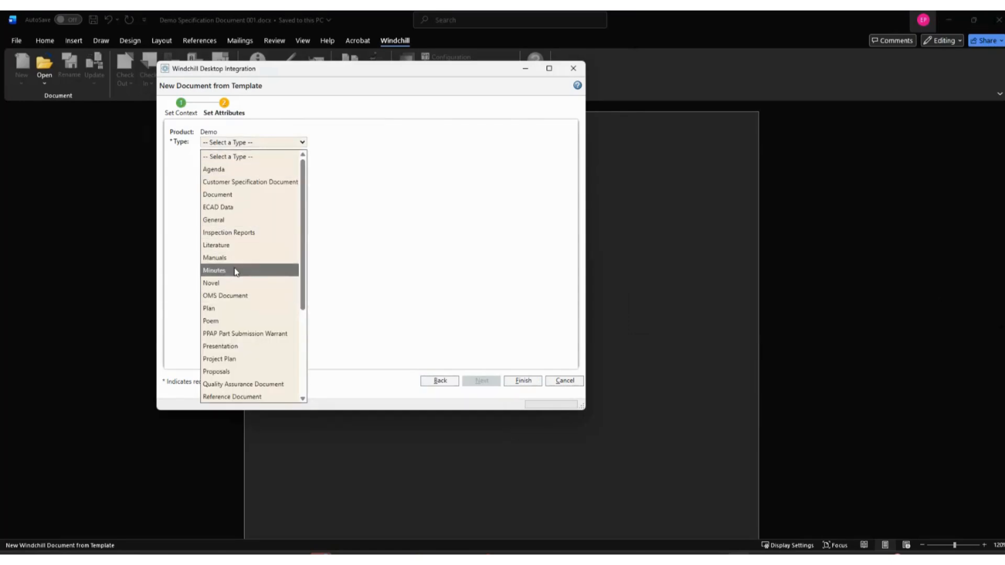
left_click(236, 196)
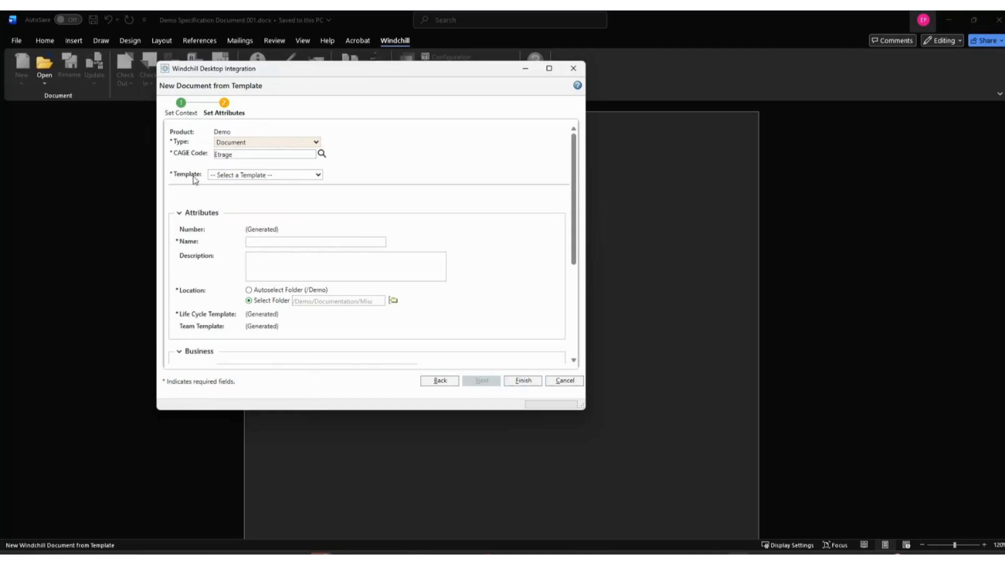
left_click(320, 173)
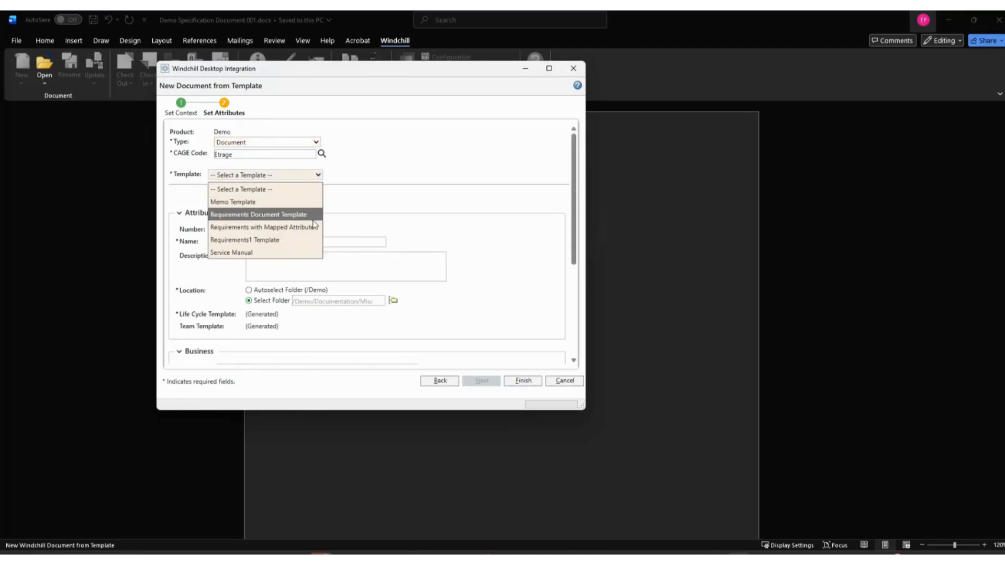
left_click(252, 254)
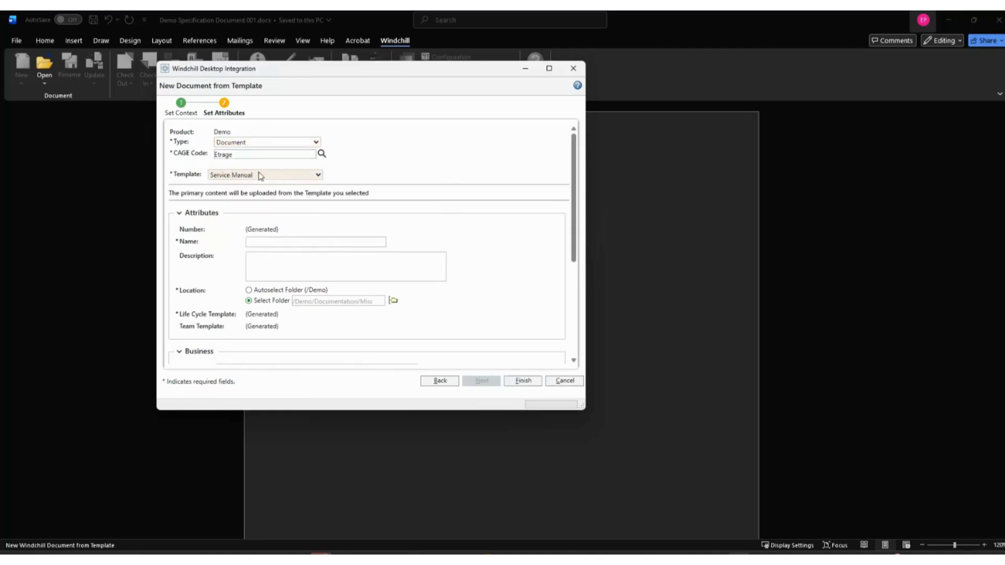
left_click(283, 179)
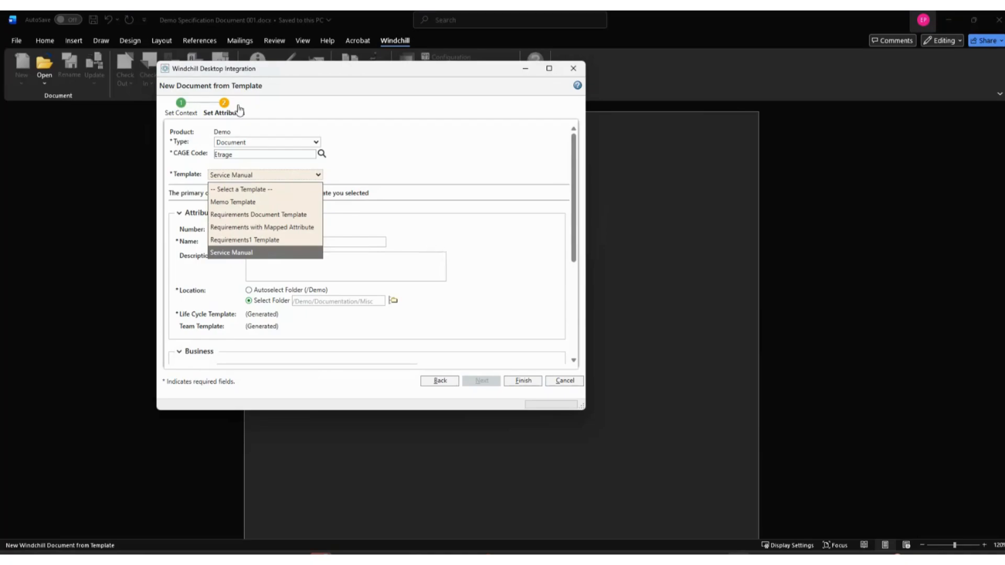
left_click(262, 253)
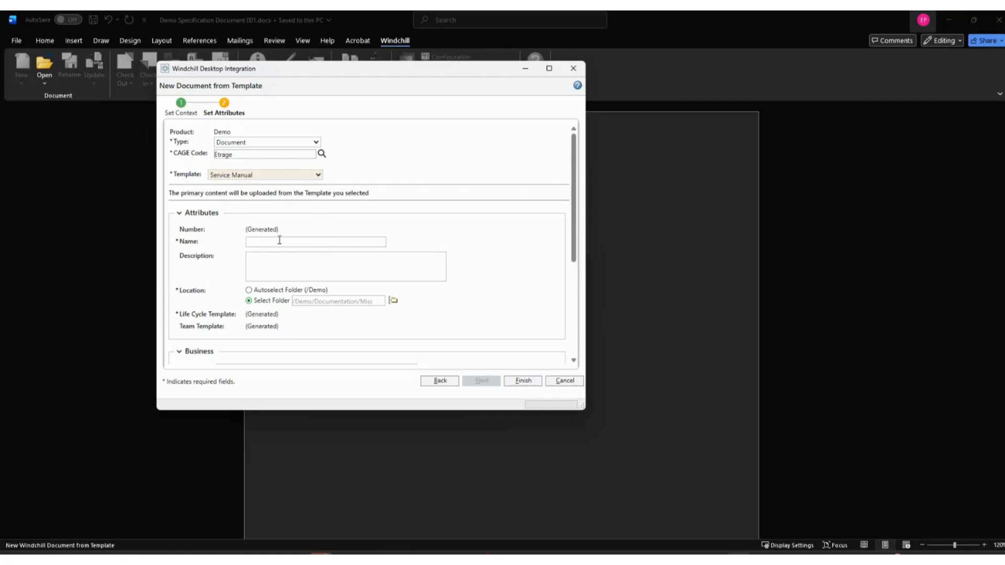
Name the document "Service Manual 100", finish creating it, and open the downloaded file.
left_click(263, 242)
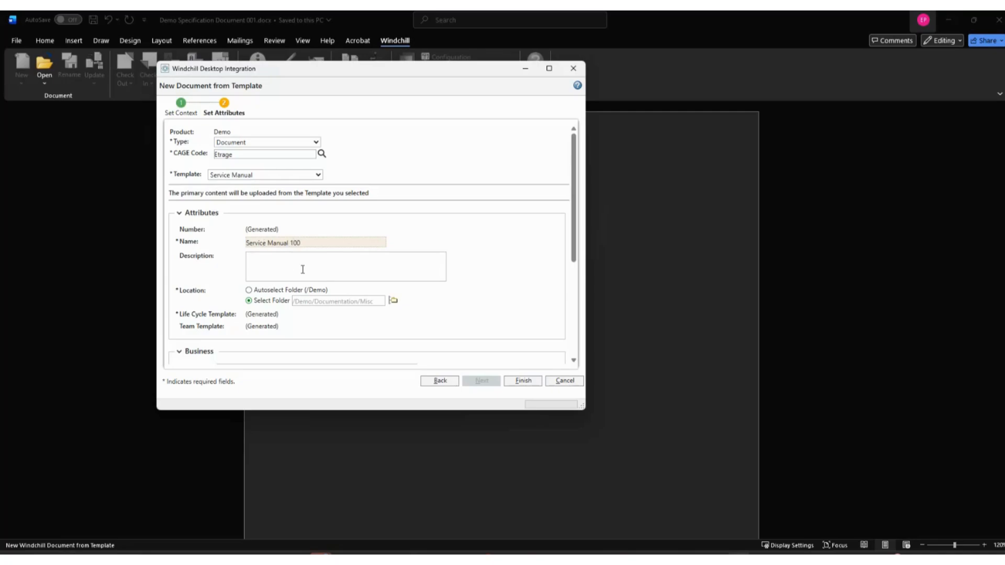
scroll(303, 270, "down", 3)
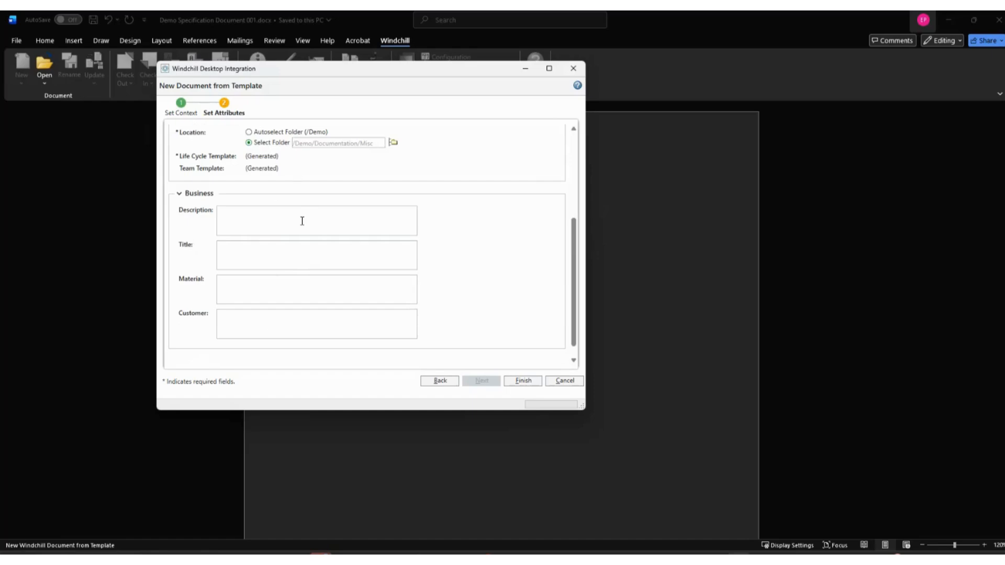
scroll(301, 220, "up", 3)
scroll(290, 273, "down", 3)
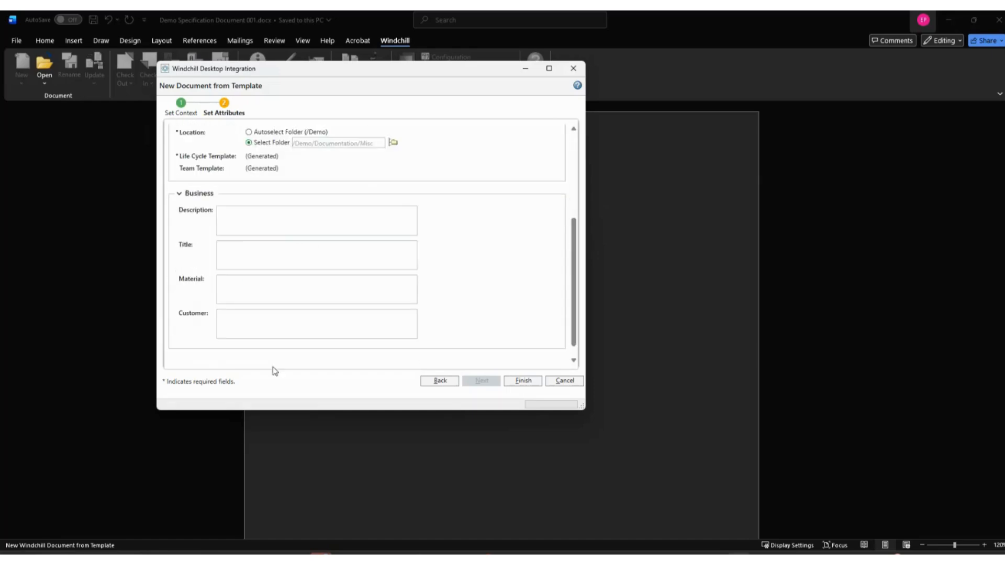
left_click(253, 319)
left_click(524, 380)
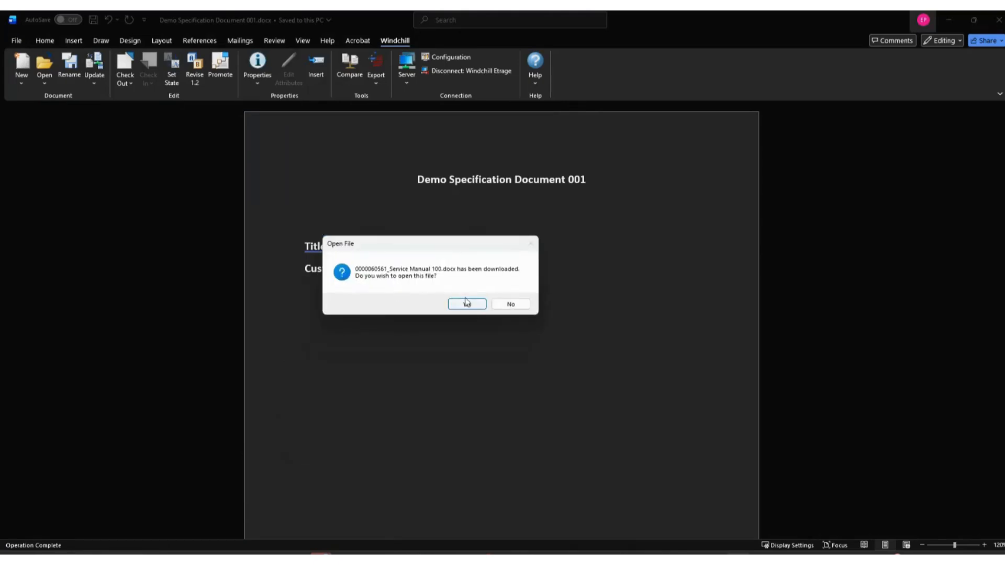
left_click(467, 305)
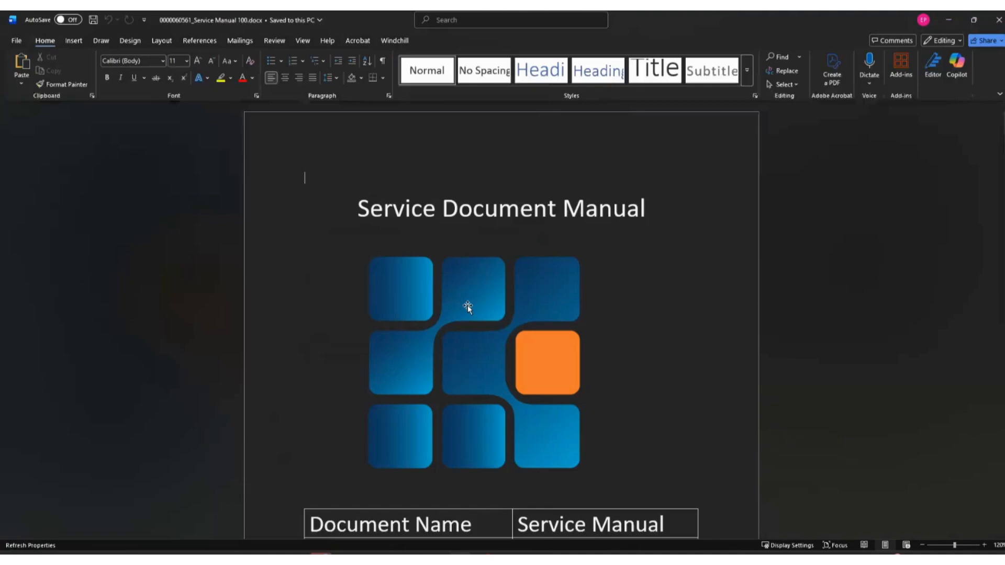
Review the service manual's attribute table and check the document in to Windchill with the comment "First release".
scroll(466, 306, "down", 5)
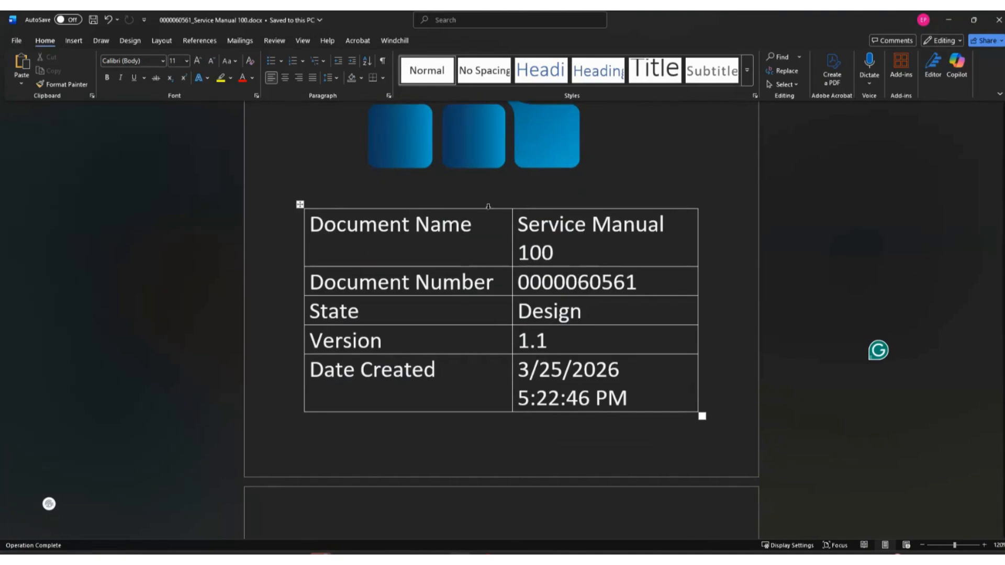
left_click(600, 338)
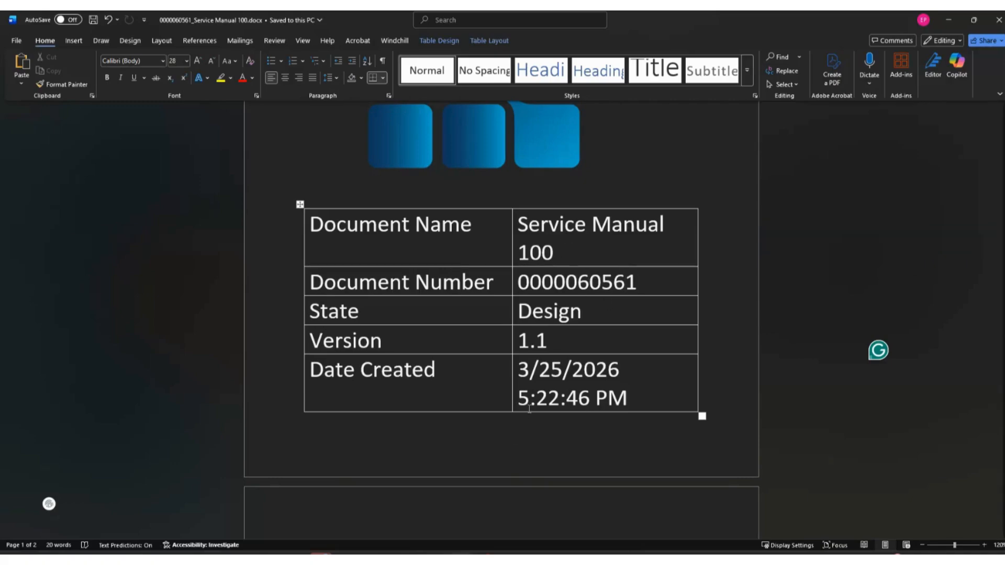
scroll(529, 409, "down", 6)
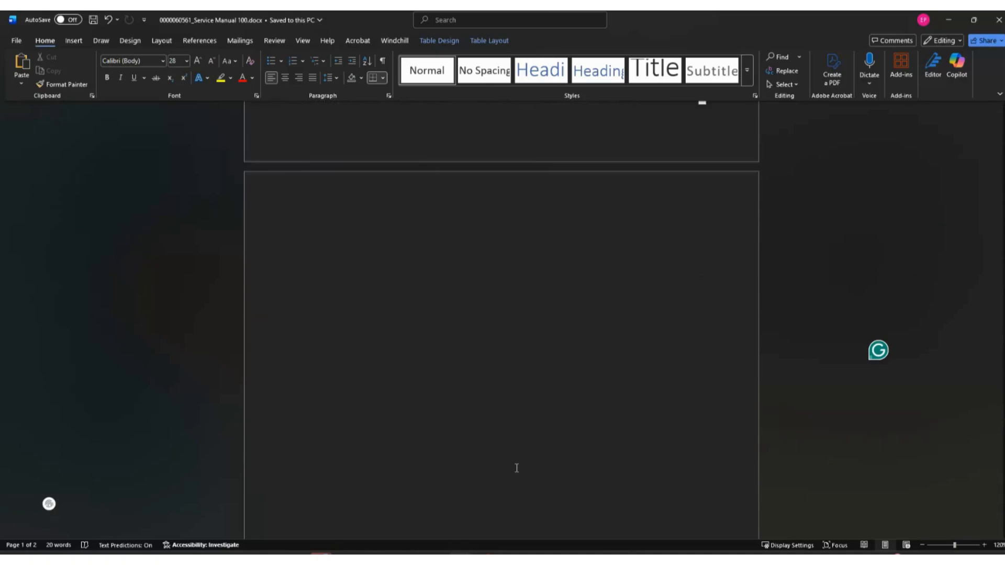
scroll(517, 468, "up", 6)
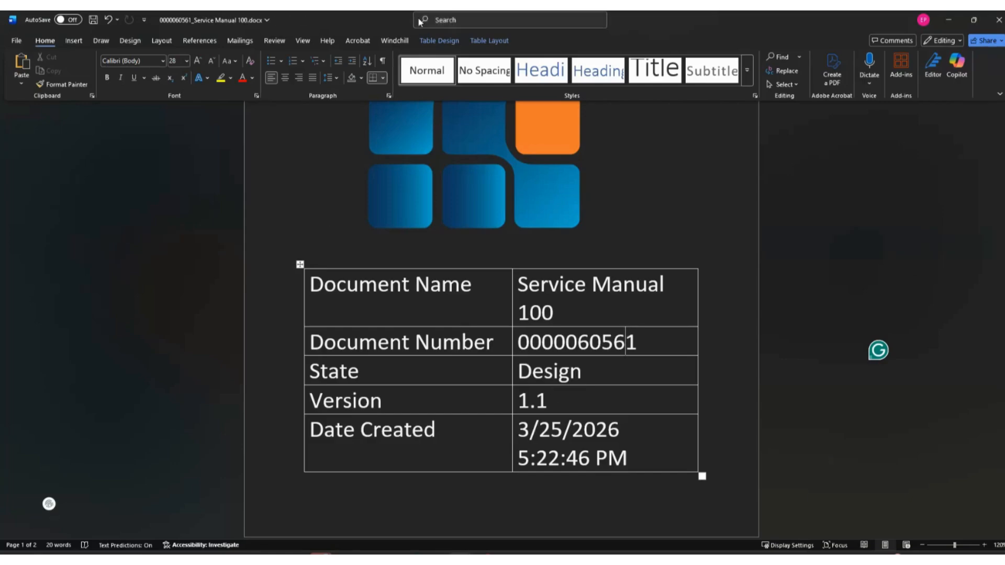
left_click(395, 41)
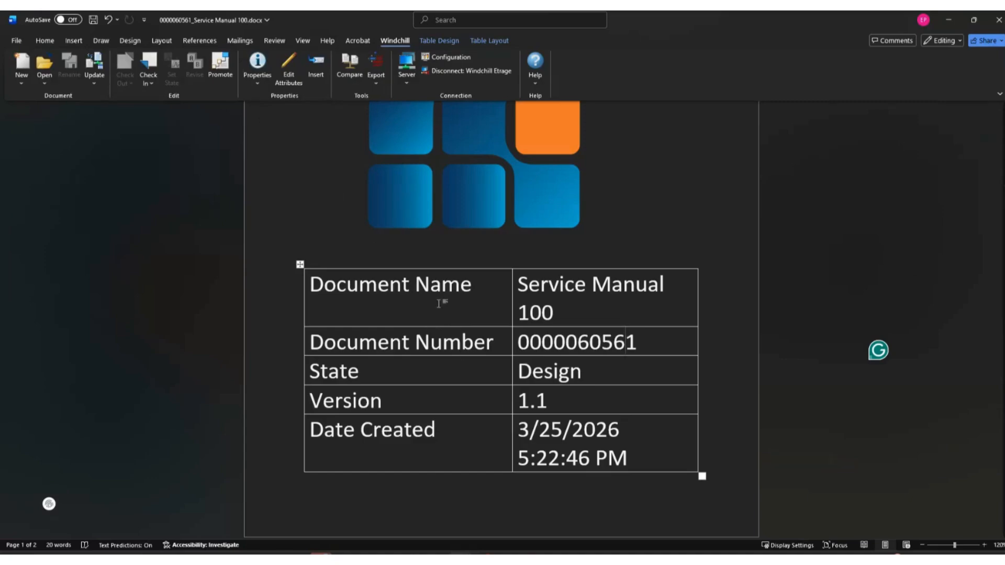
left_click(149, 80)
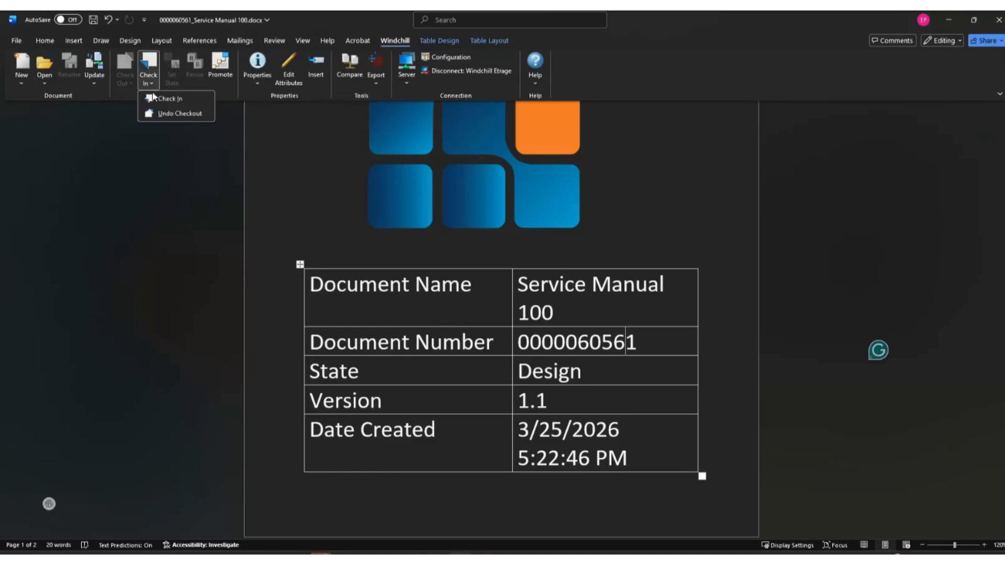
left_click(172, 98)
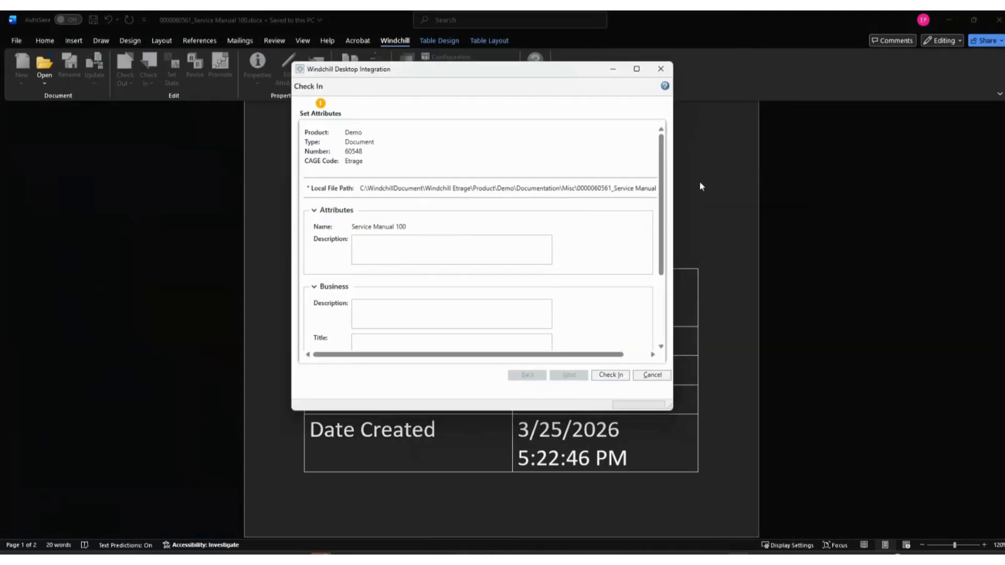
left_click(611, 376)
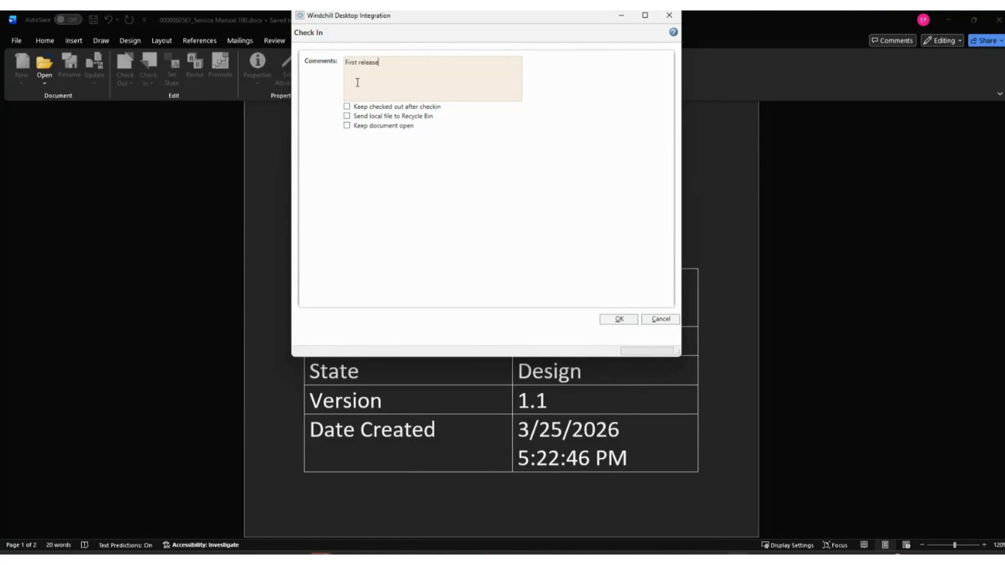
left_click(619, 319)
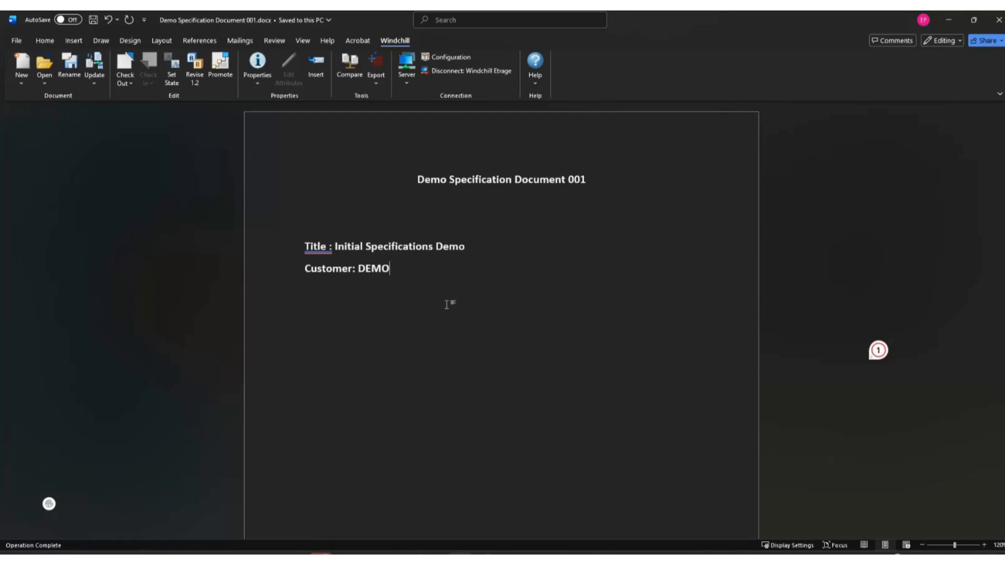
Draft a promotion request for Demo Specification Document 001 with the Change Admin I, II and III roles as approvers, and cancel it.
left_click(222, 73)
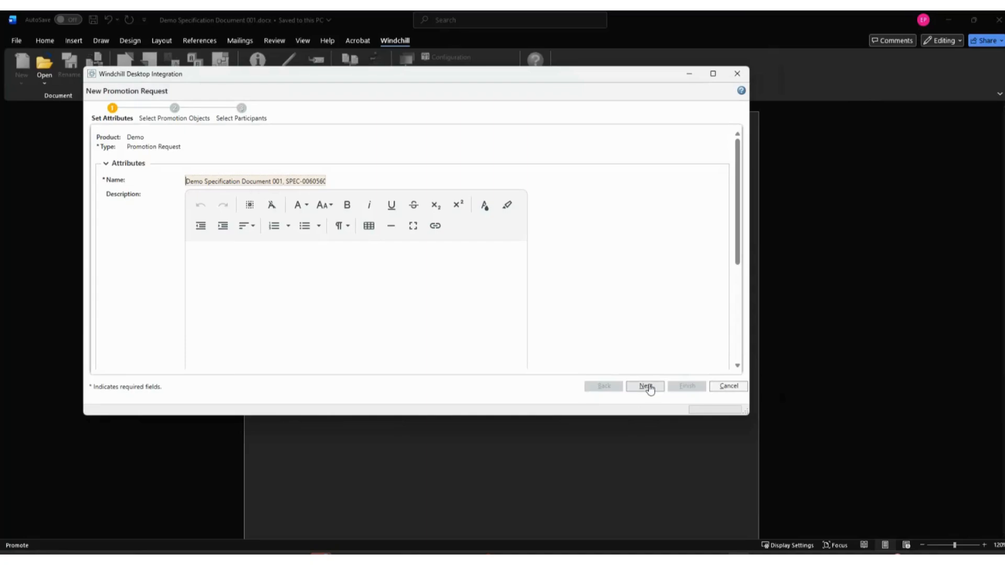
left_click(647, 388)
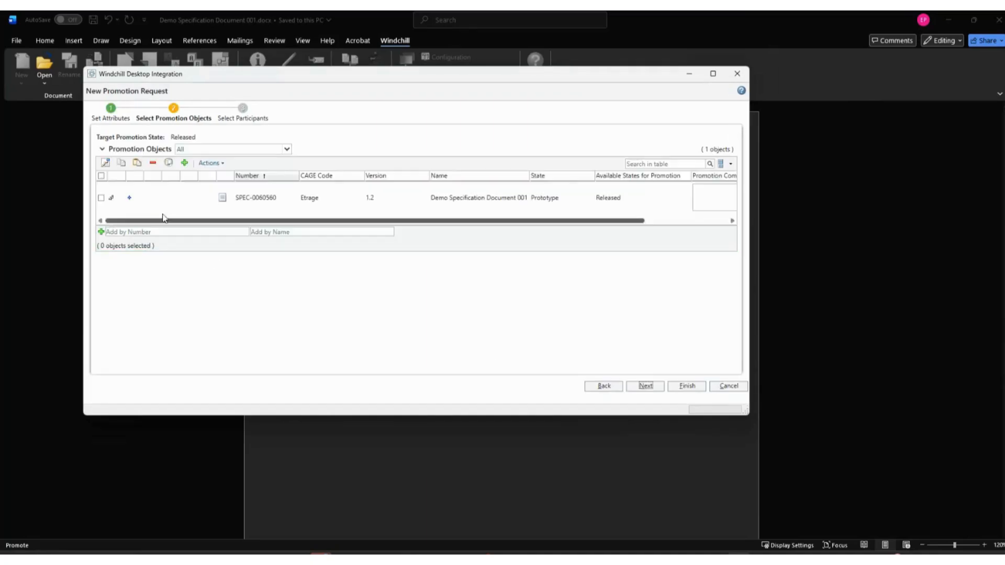
double_click(183, 137)
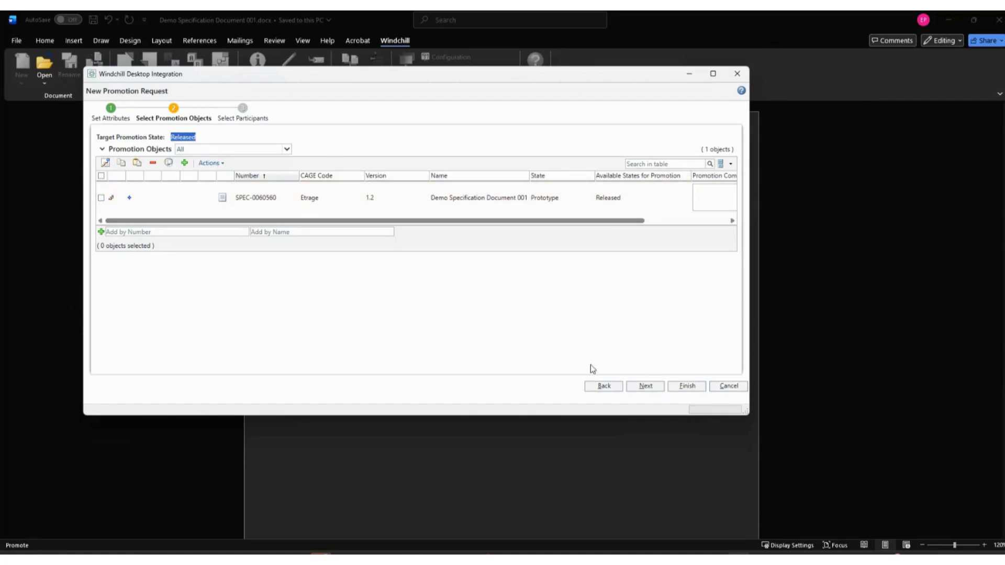
left_click(646, 387)
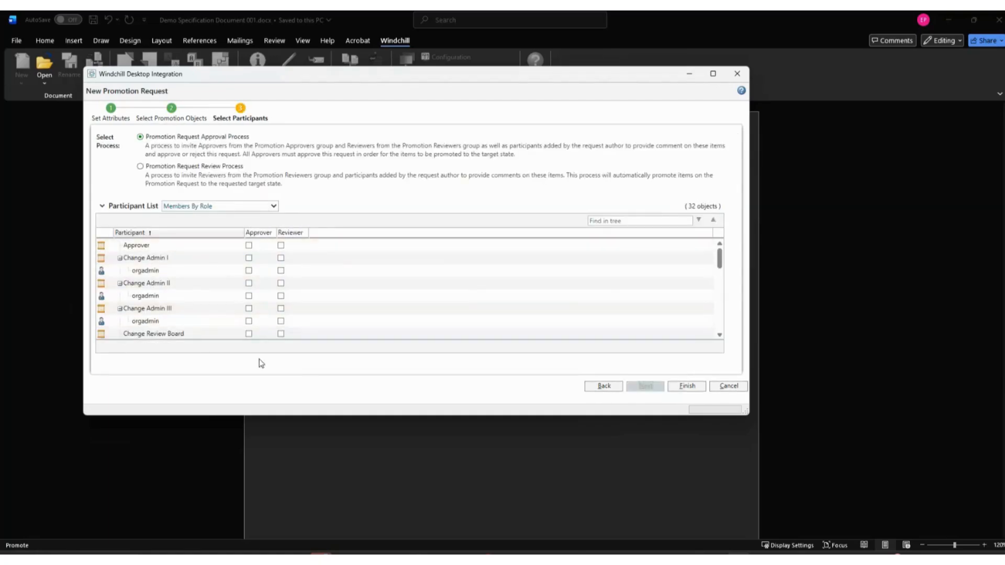
left_click(250, 260)
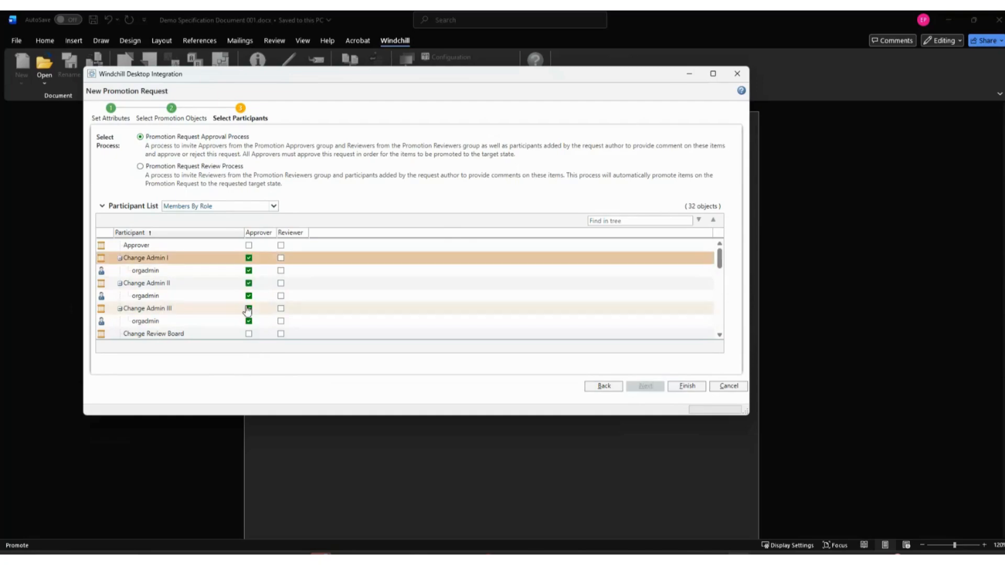
left_click(248, 258)
left_click(248, 271)
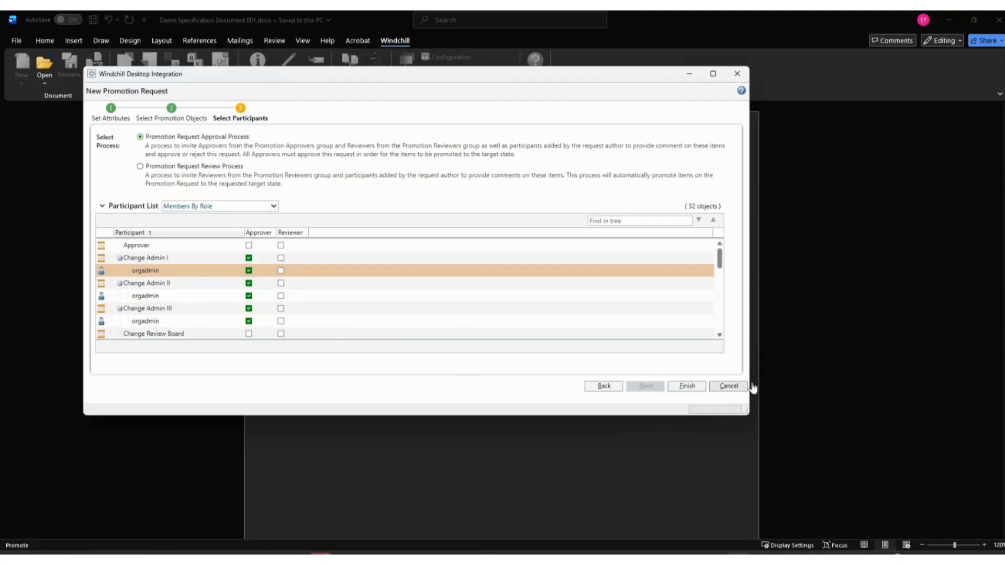
left_click(729, 386)
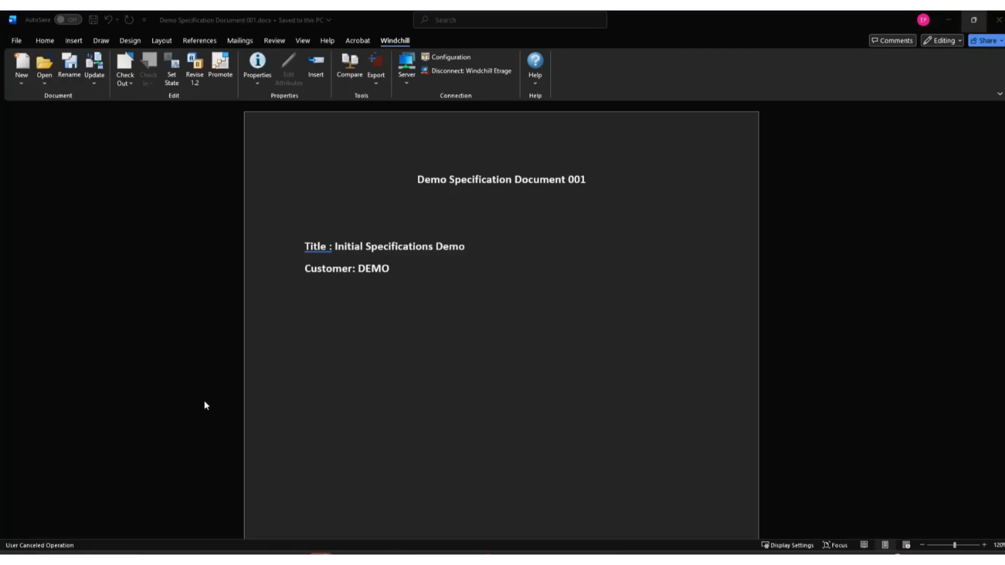
Open Windchill Documents in File Explorer and review the server URL and alias in the Windchill Etrage connection's configuration.
left_click(338, 560)
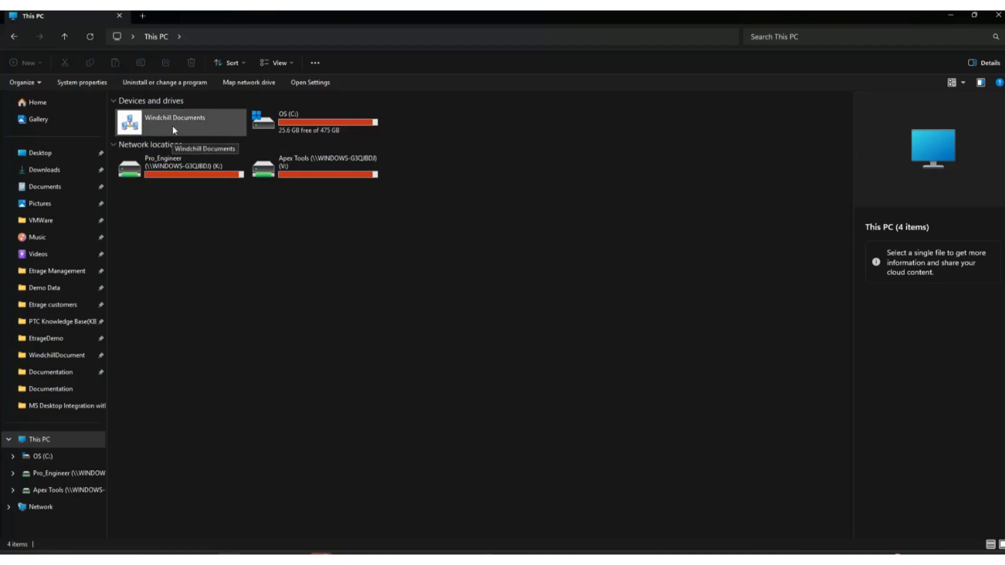
double_click(194, 122)
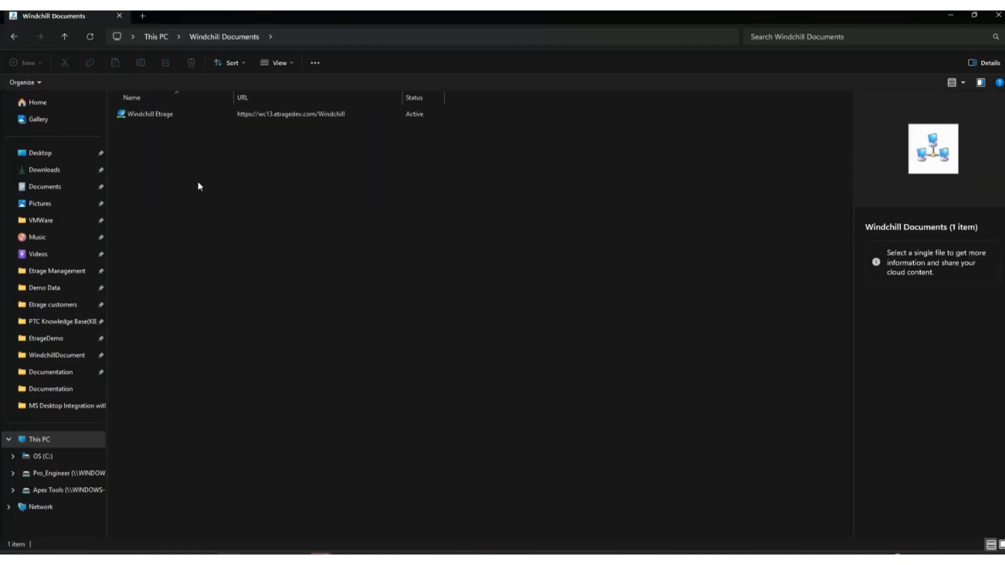
left_click(176, 118)
right_click(196, 114)
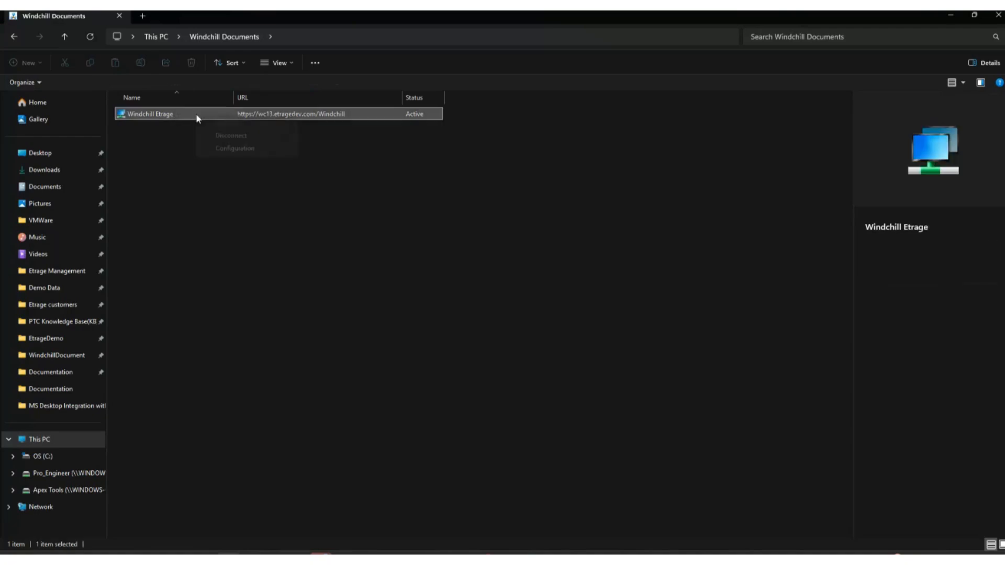
left_click(227, 150)
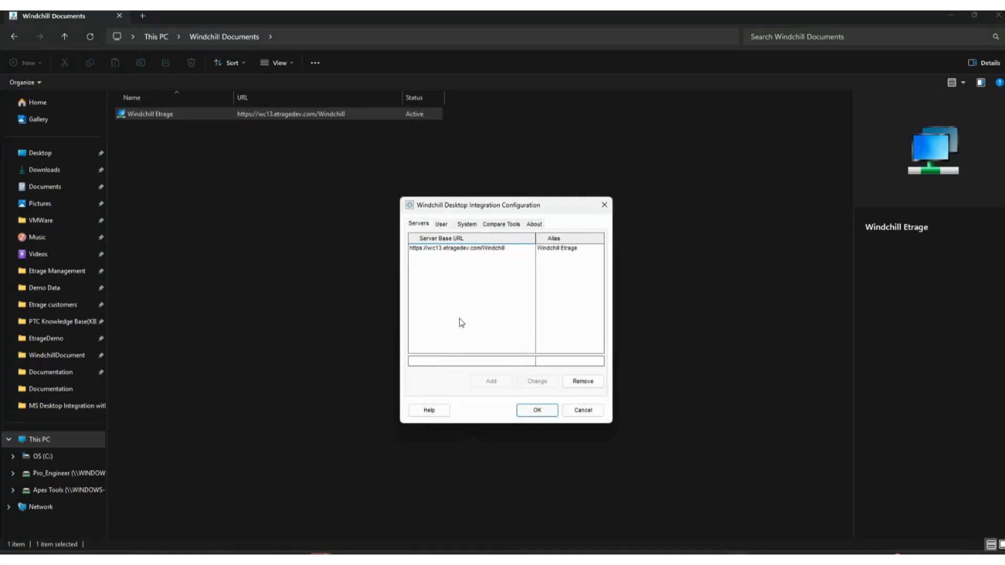
left_click(500, 250)
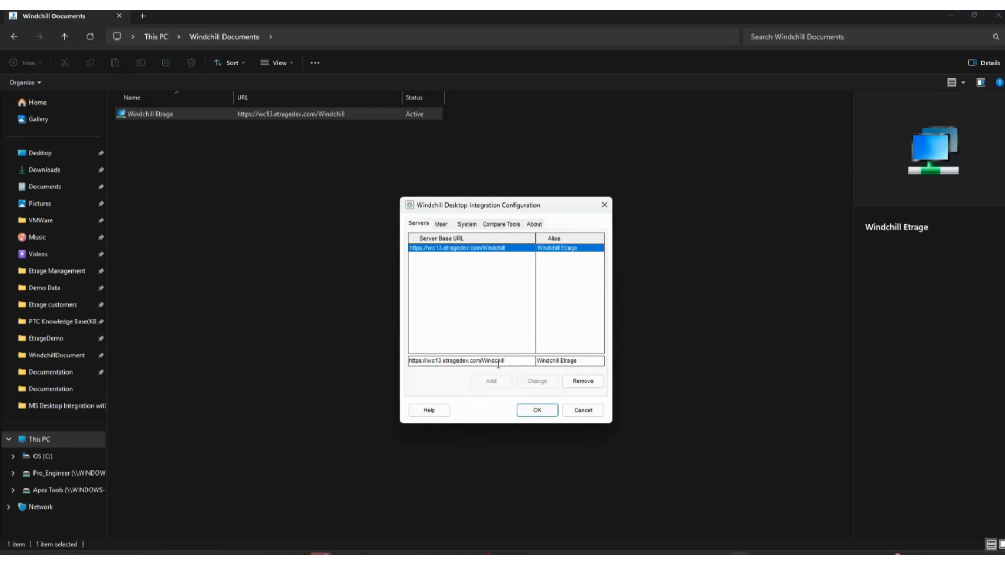
left_click_drag(513, 361, 381, 359)
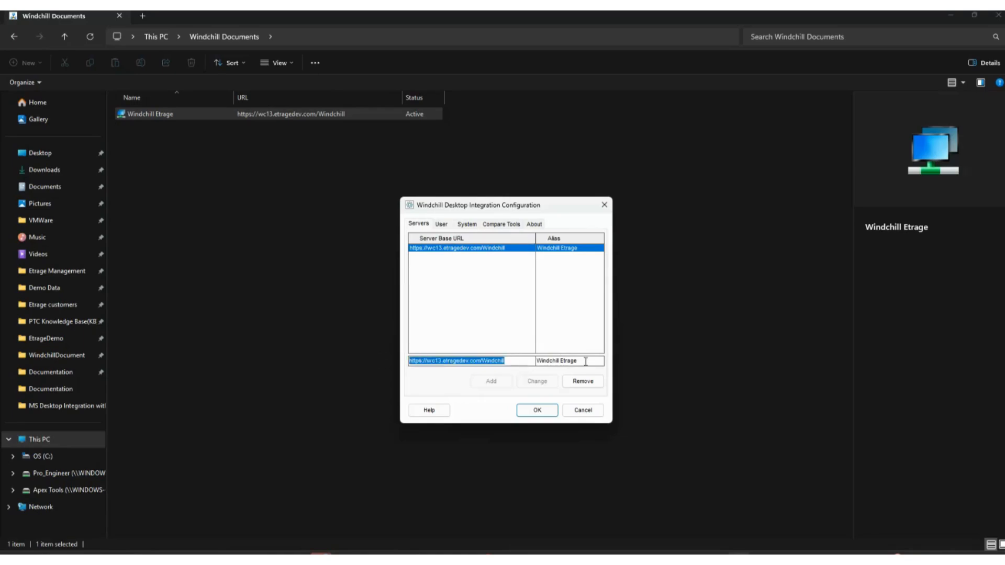
left_click_drag(594, 361, 492, 356)
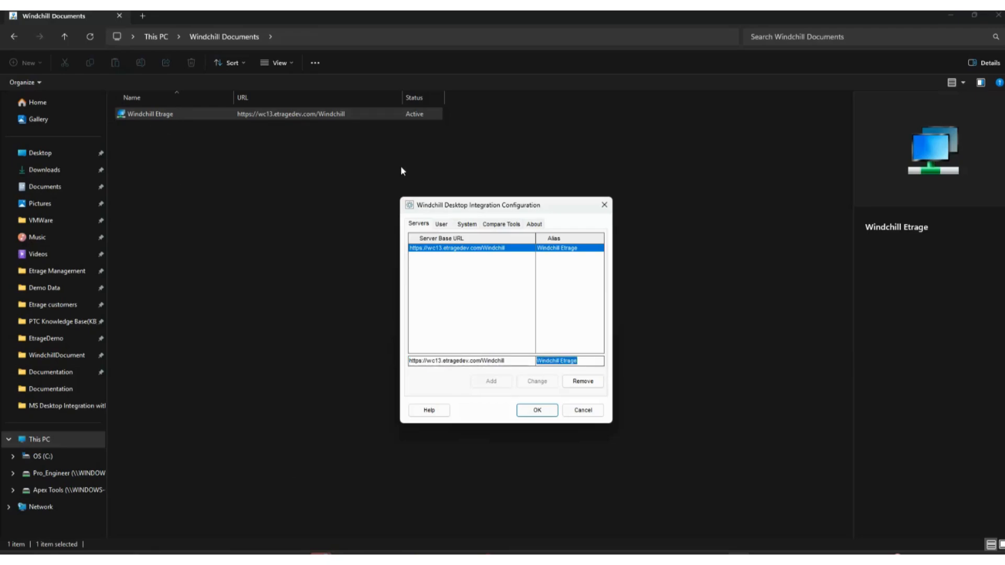
left_click(585, 412)
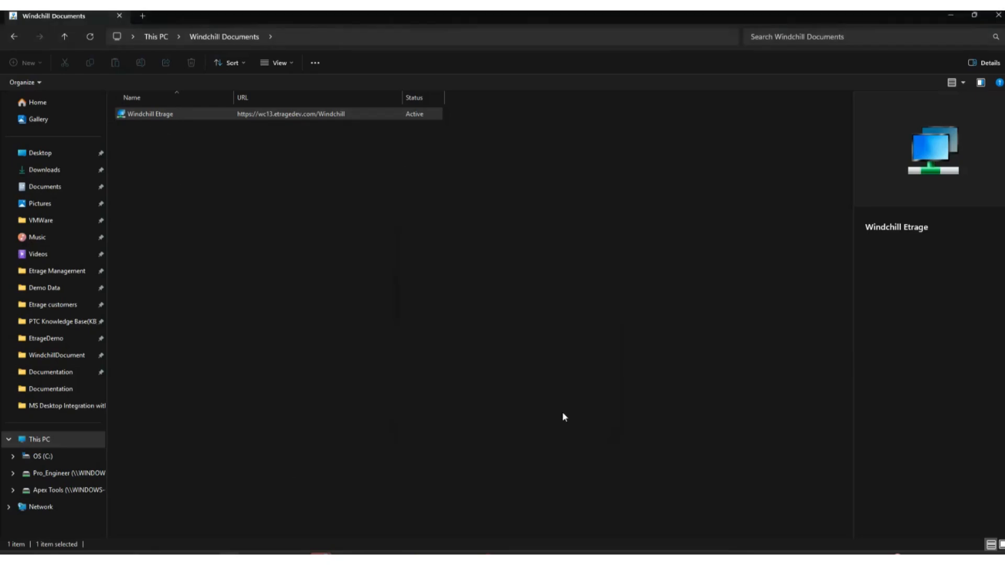
Open the Windchill Etrage server and look through its Library contexts.
double_click(182, 118)
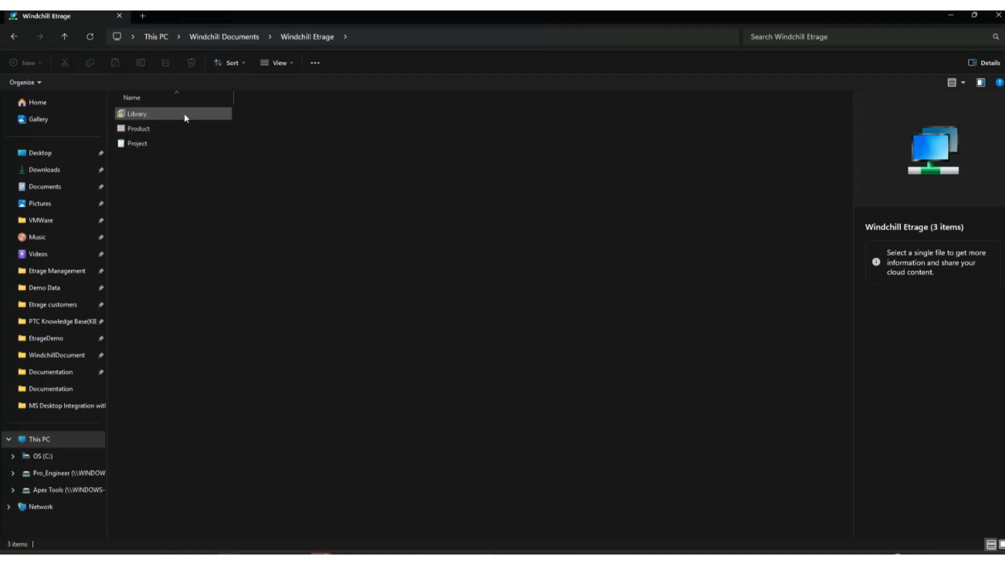
double_click(159, 114)
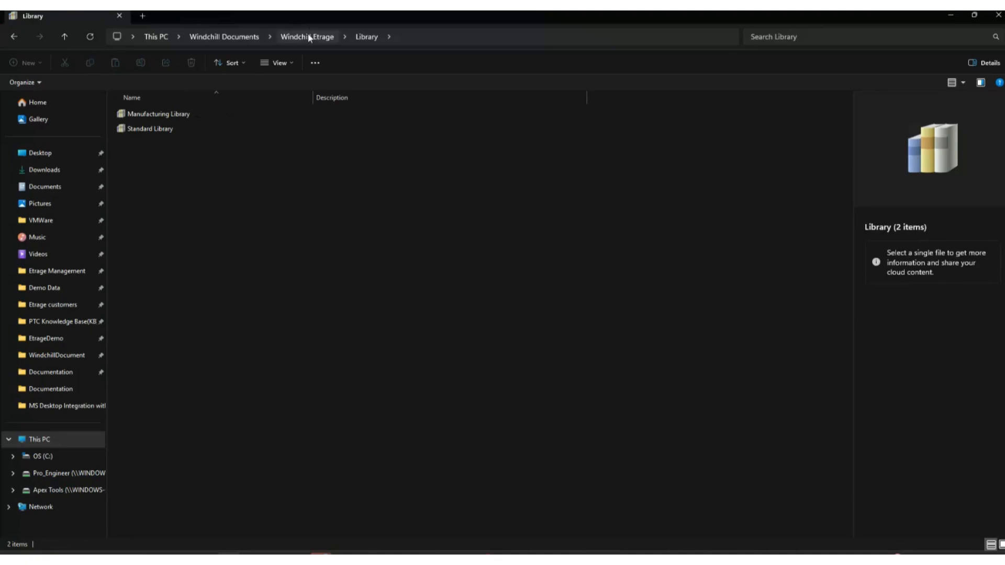
double_click(172, 129)
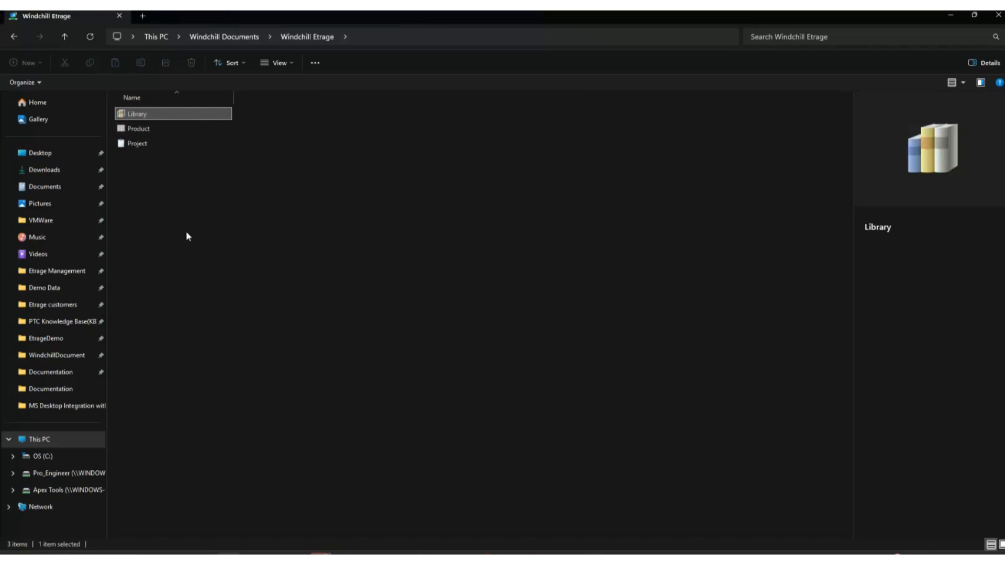
Browse to the Demo product's Documentation/Misc folder, sort it by modified date, and select Demo Specification Document 001.
left_click(150, 128)
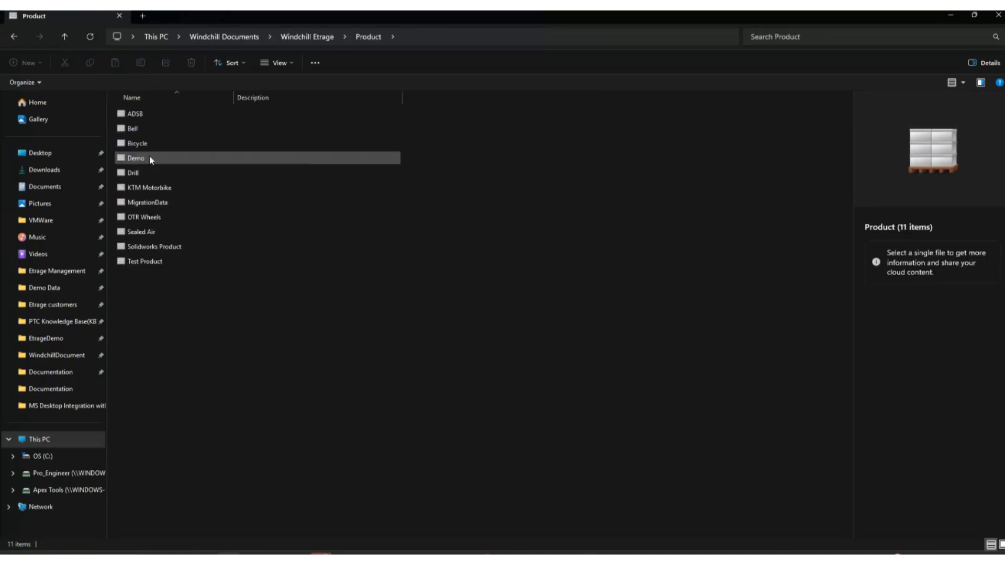
double_click(149, 158)
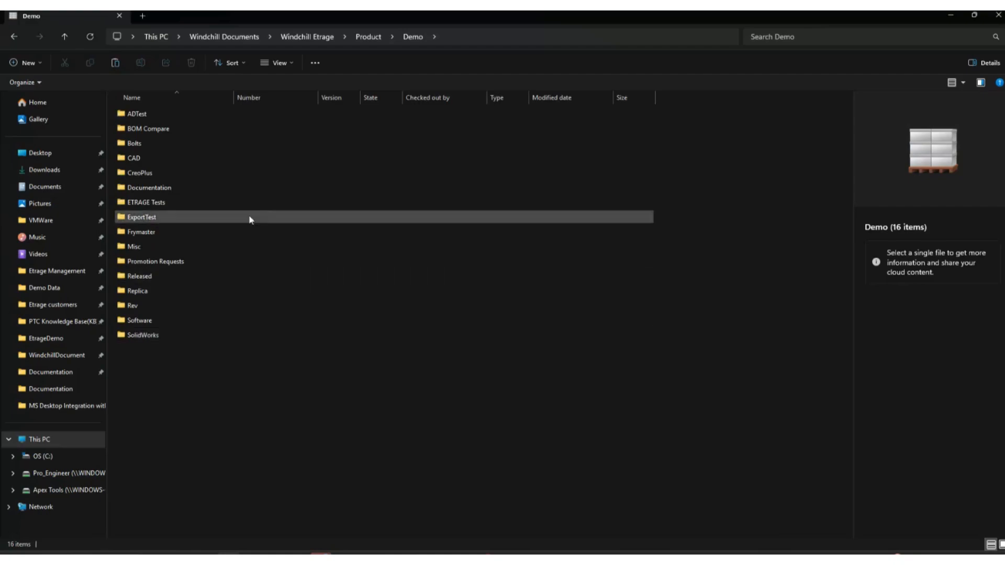
double_click(156, 191)
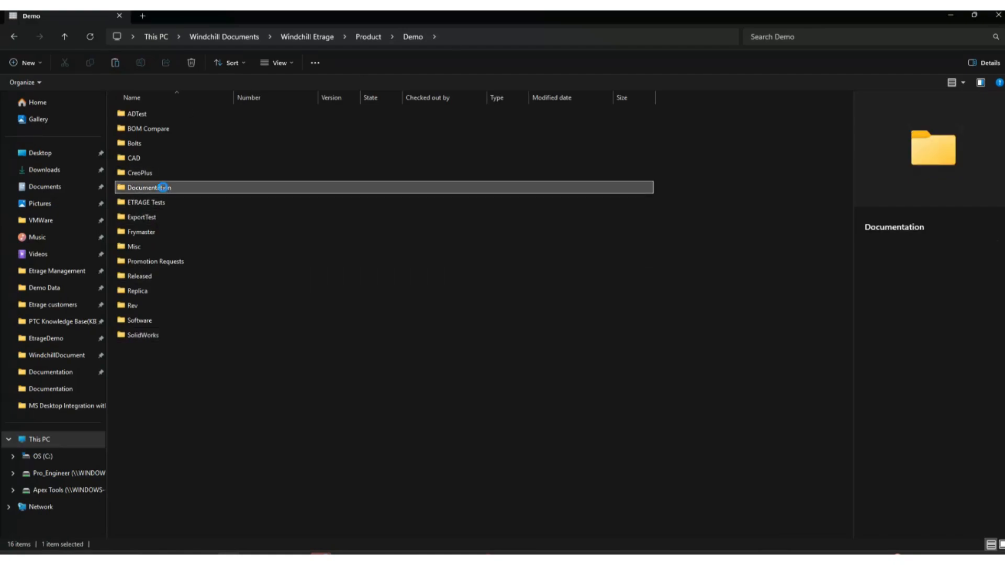
left_click(149, 188)
double_click(148, 189)
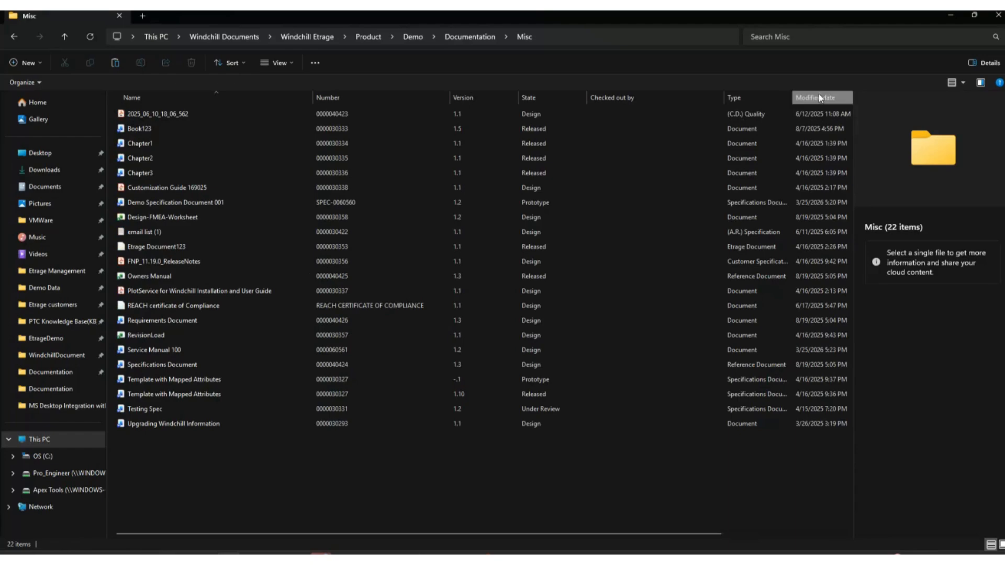
left_click(819, 94)
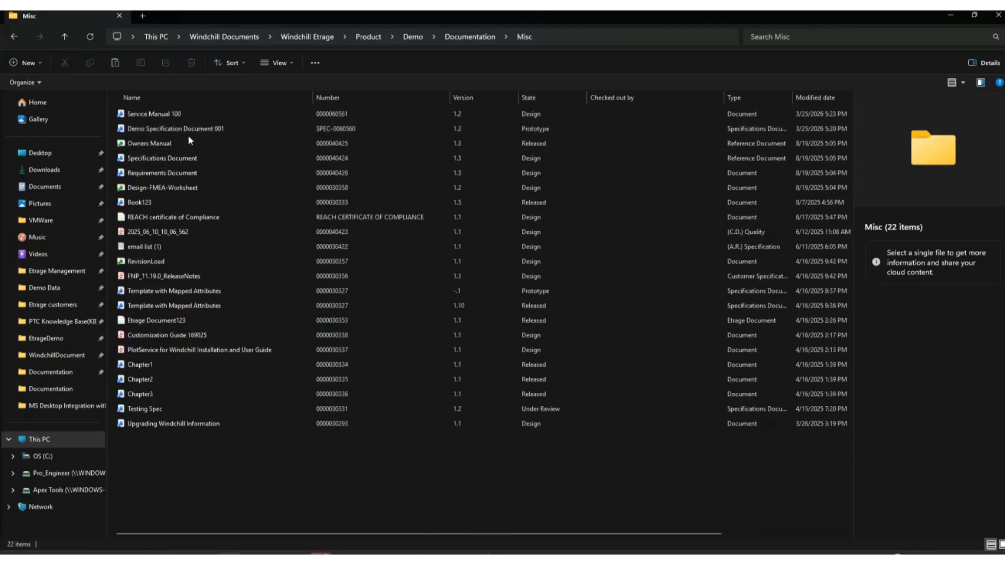
left_click(214, 130)
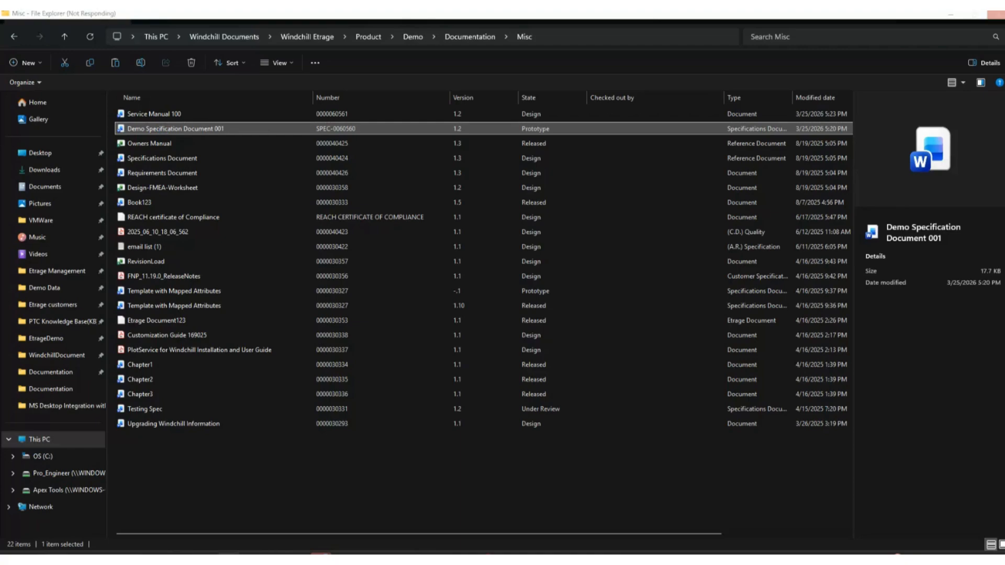
Open a new File Explorer window and browse through Windchill Documents into the Windchill Etrage server.
right_click(229, 559)
left_click(207, 500)
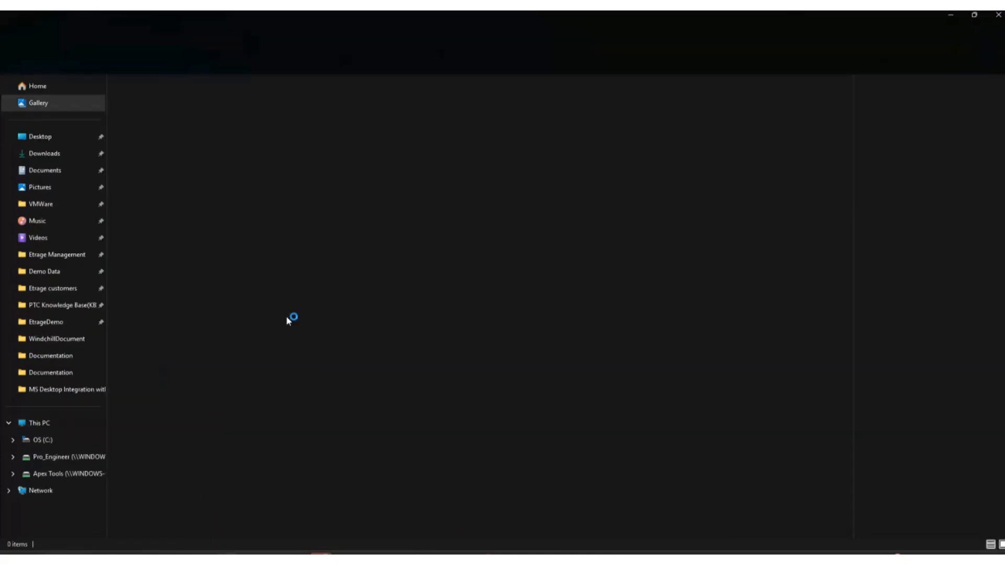
left_click(53, 423)
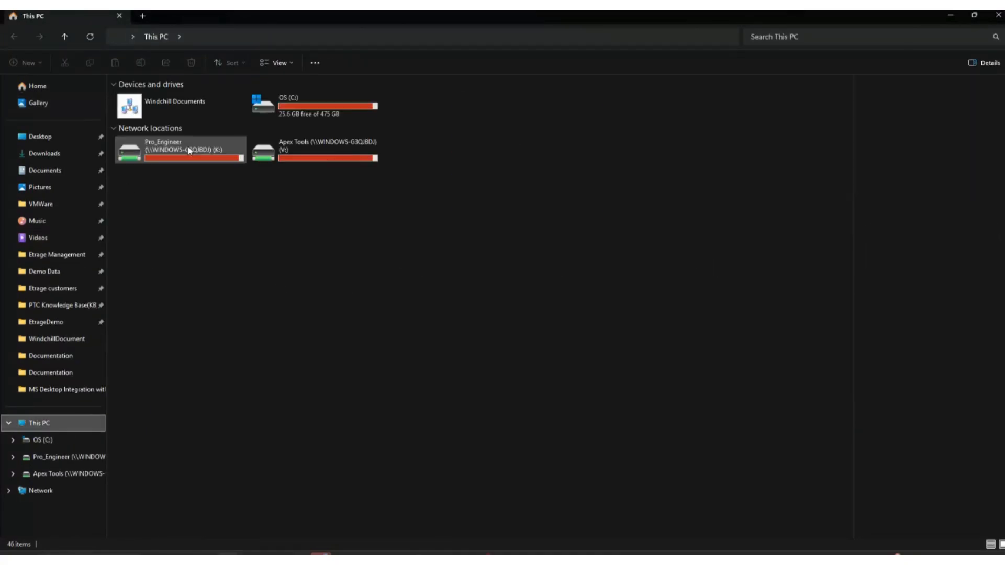
double_click(173, 102)
double_click(159, 117)
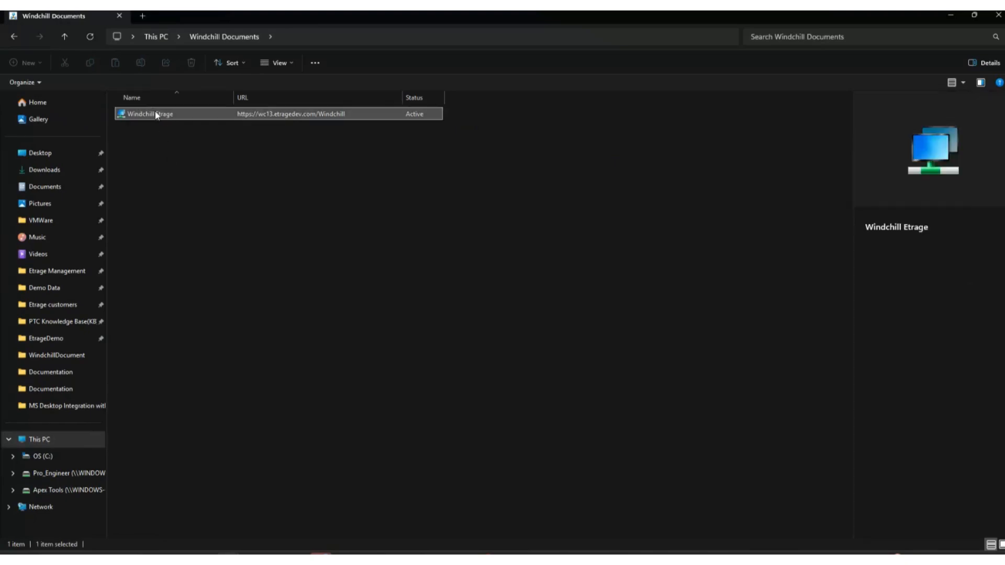
double_click(152, 114)
Navigate to the Product/Demo/Documentation/Misc folder and sort its documents by modified date, newest first.
left_click(146, 130)
double_click(146, 130)
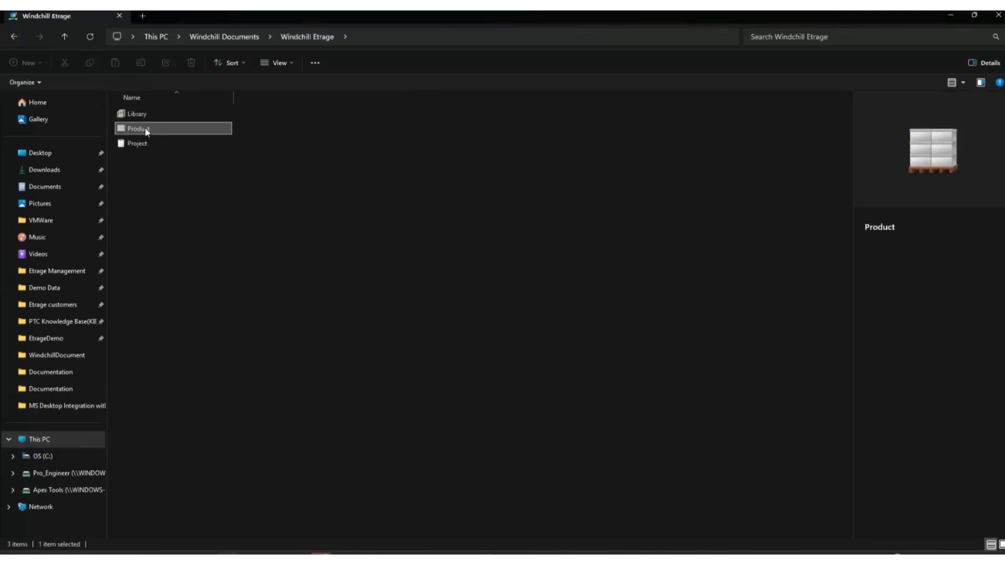
left_click(140, 157)
double_click(139, 157)
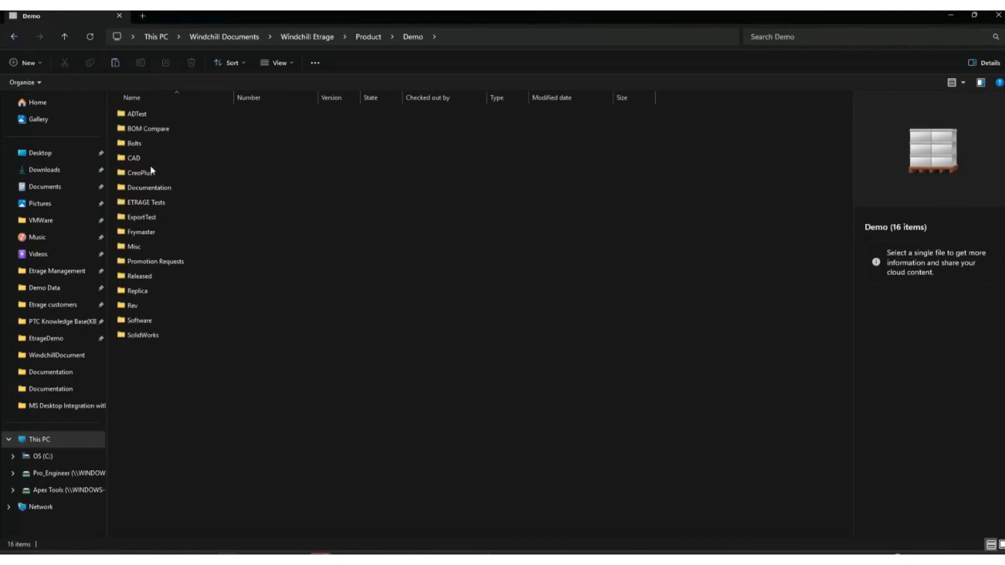
left_click(158, 188)
double_click(157, 189)
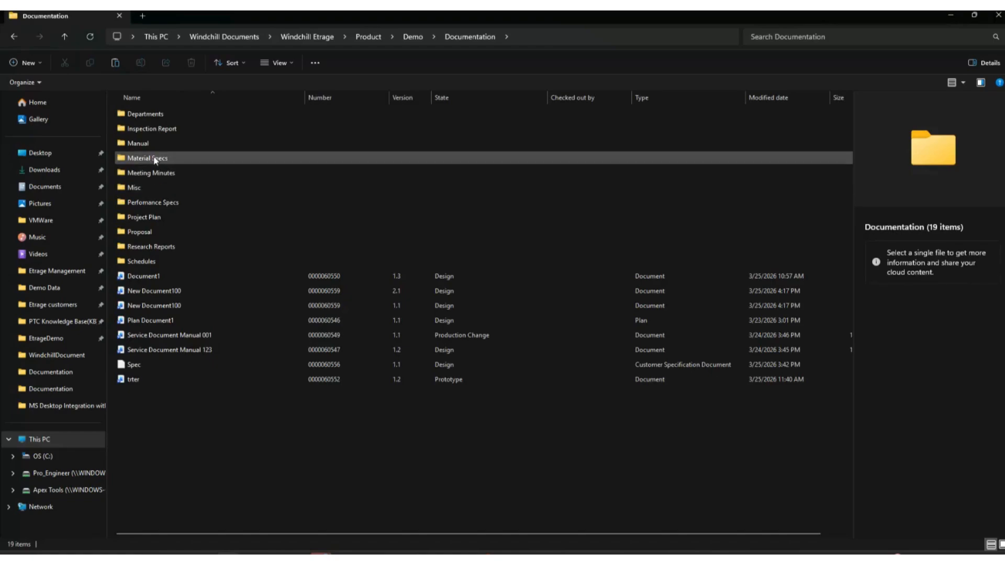
left_click(155, 191)
double_click(155, 191)
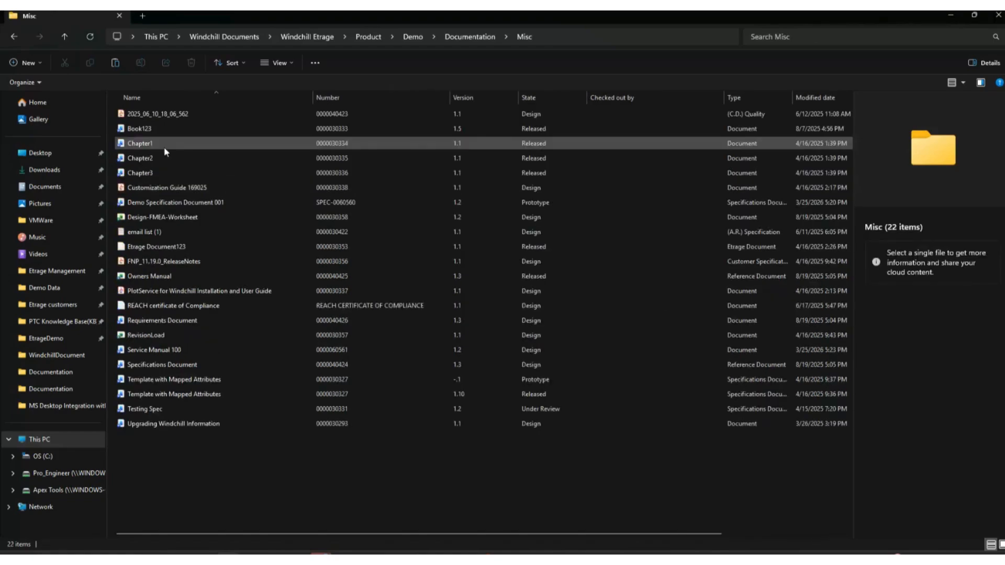
left_click(832, 99)
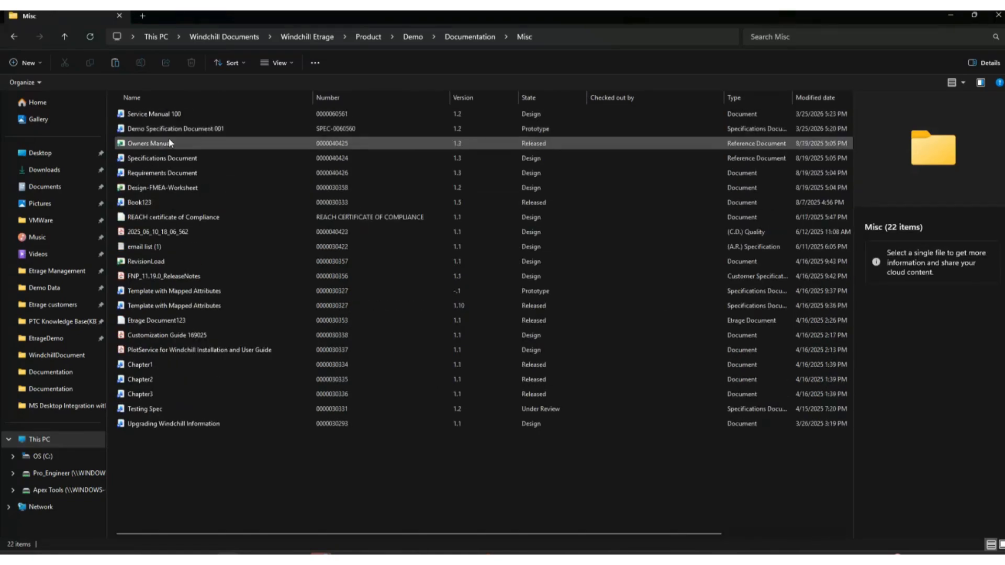
Revise Demo Specification Document 001 in the Misc folder to revision 2.
left_click(194, 129)
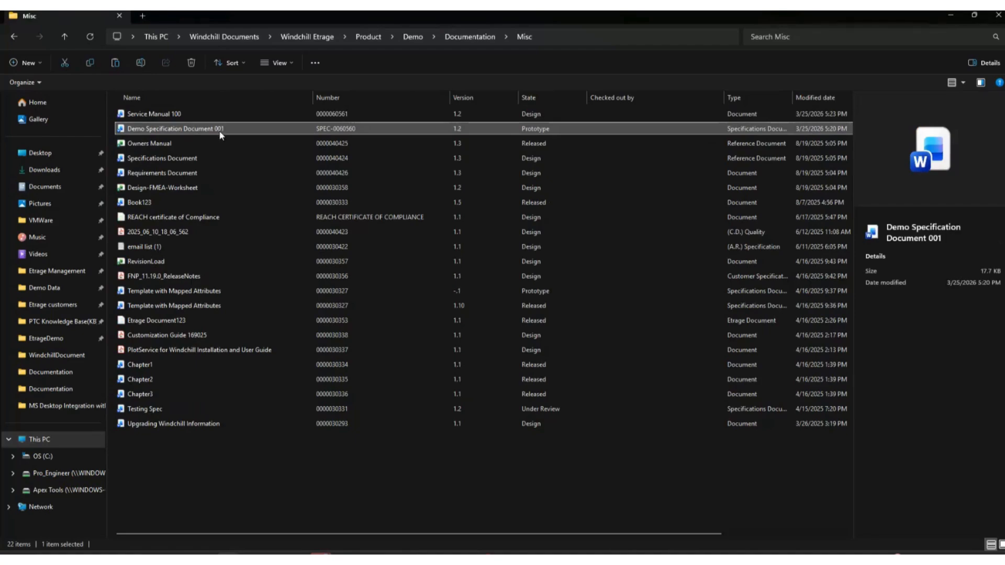
right_click(220, 130)
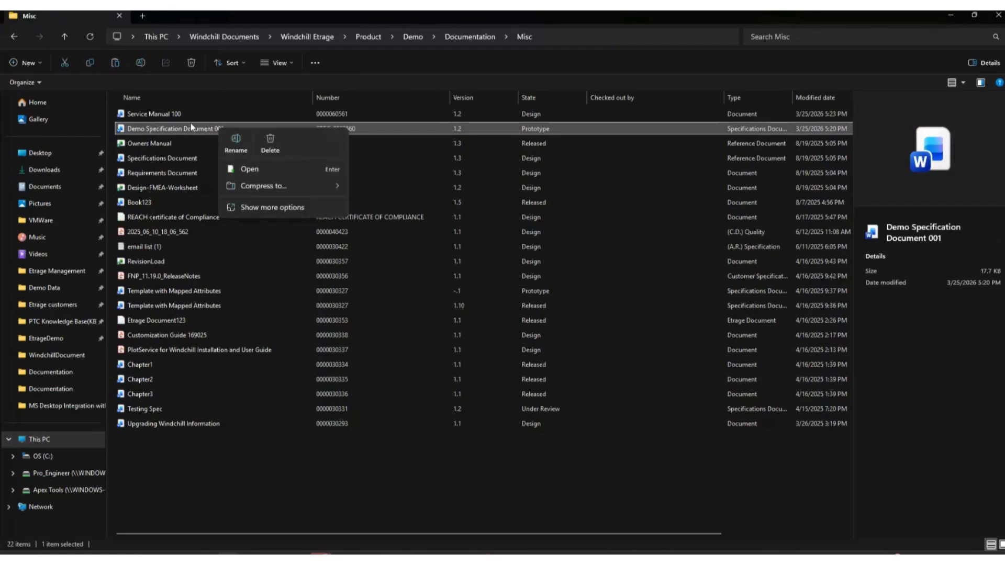
left_click(291, 208)
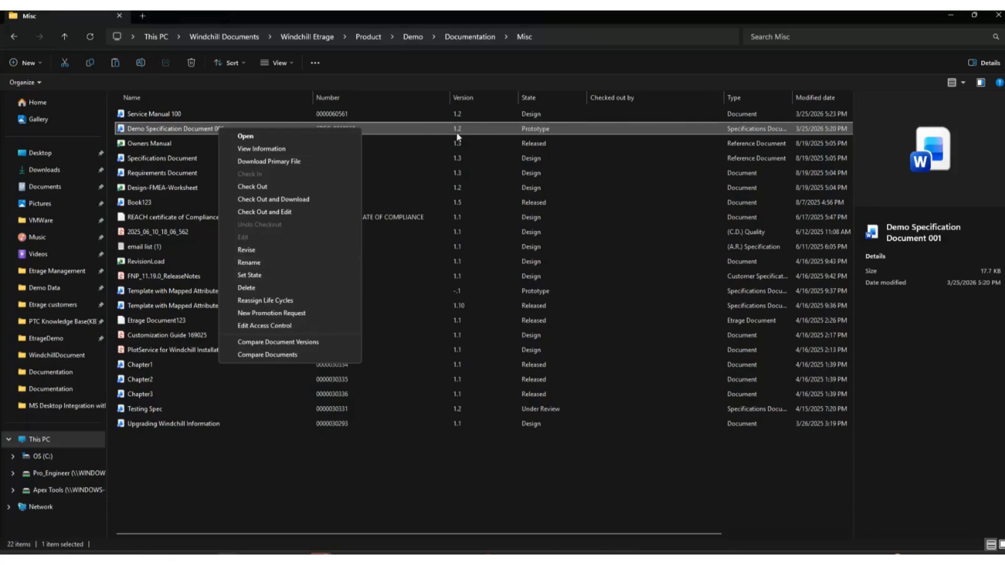
left_click(252, 249)
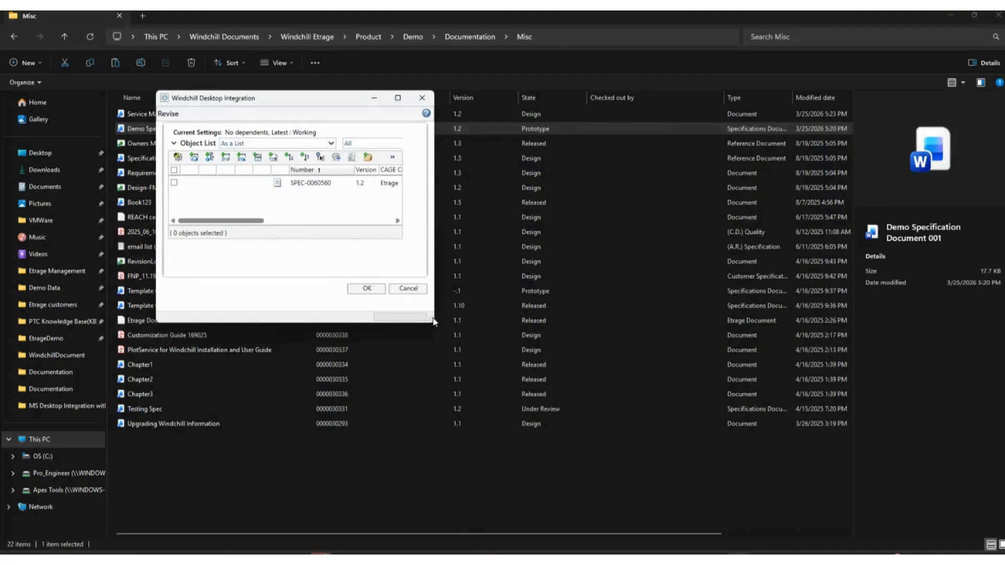
left_click_drag(434, 283, 686, 283)
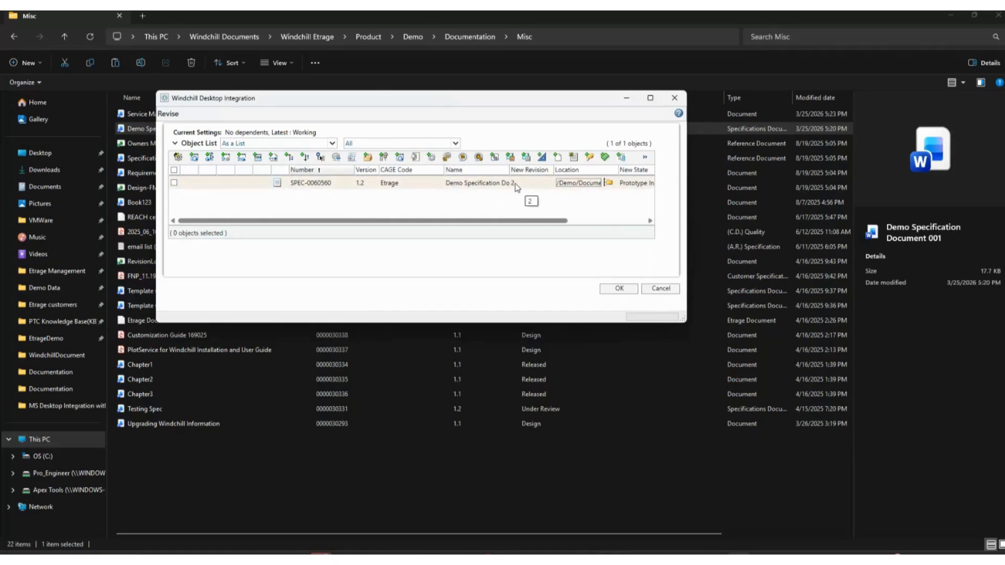
left_click(621, 292)
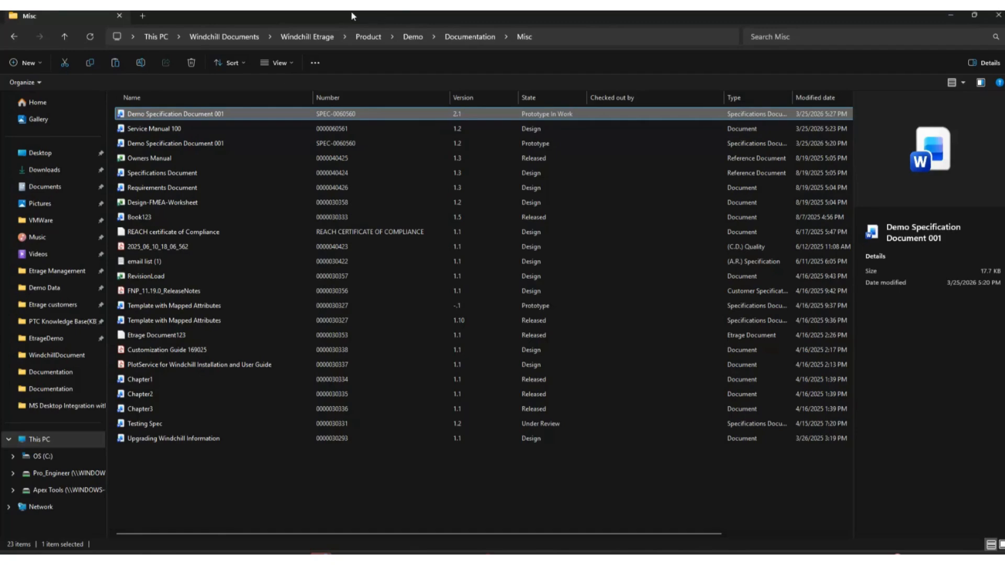
Shrink the Misc folder window, open the local Demo Data folder in the other File Explorer window, and place the two side by side.
left_click_drag(350, 11, 558, 67)
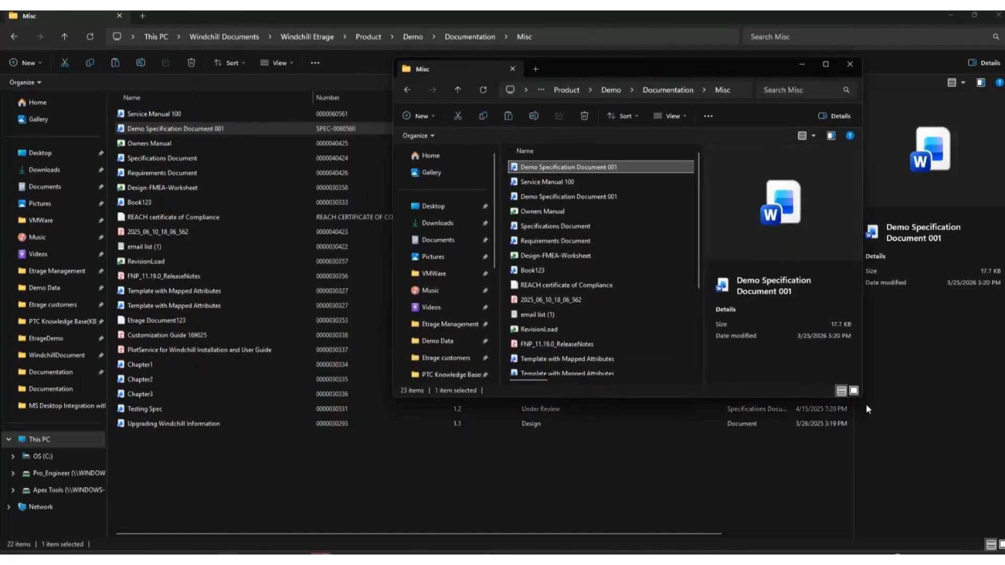
left_click_drag(863, 398, 990, 505)
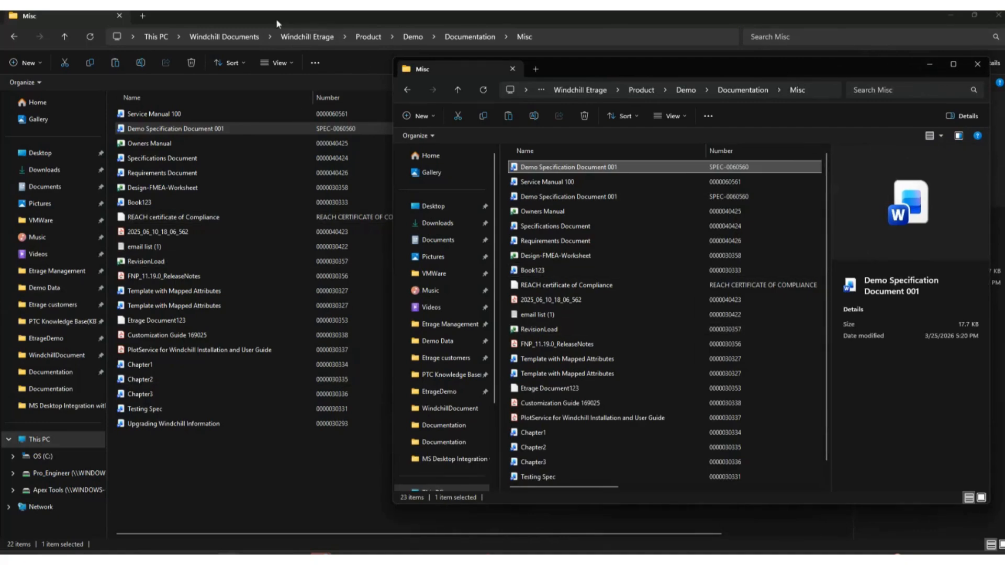
left_click(44, 288)
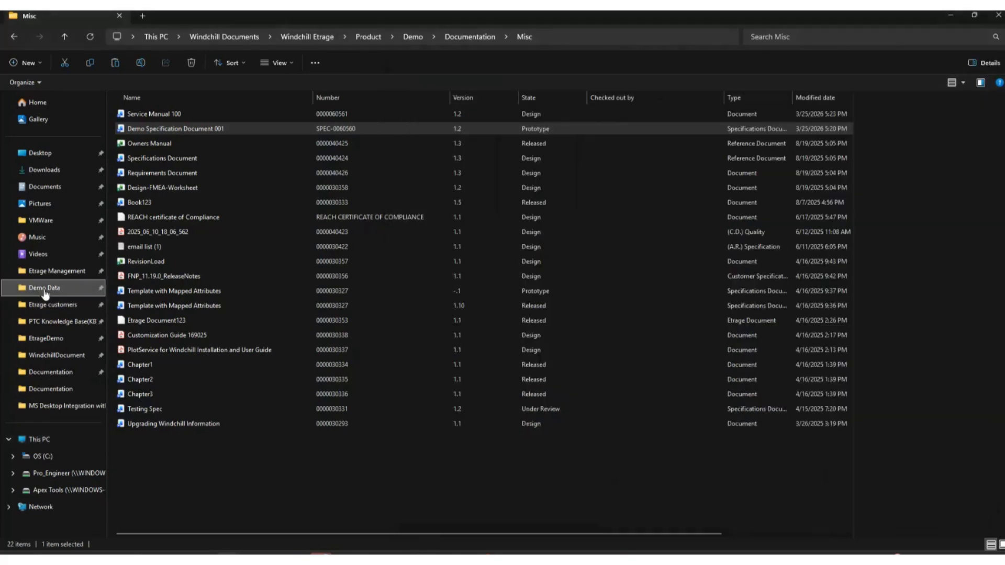
left_click(974, 14)
left_click_drag(438, 100, 203, 79)
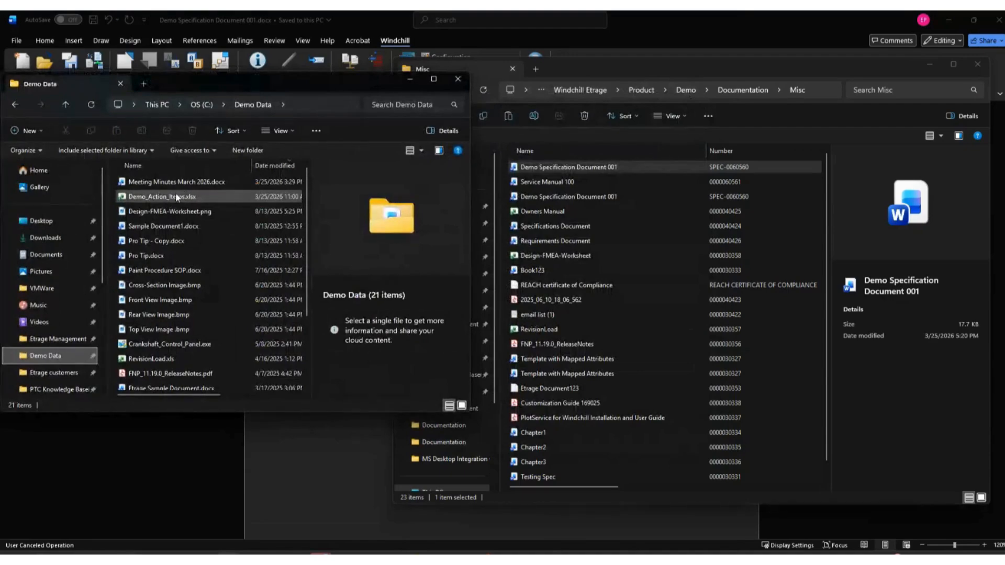
Add RevisionLoad.xls from Demo Data to the Windchill Misc folder as a new document of type Document, and select it there.
scroll(195, 372, "down", 2)
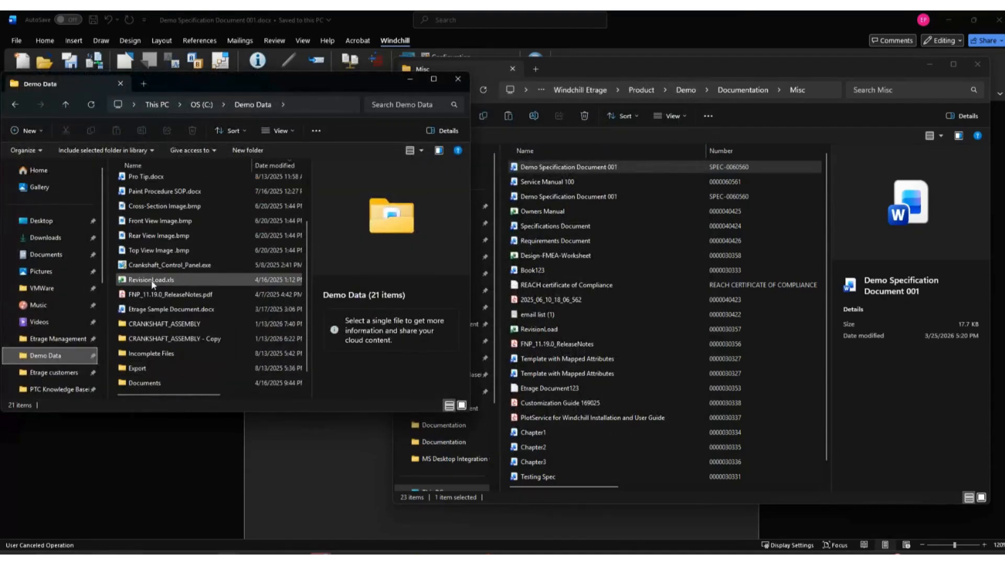
left_click_drag(149, 279, 781, 445)
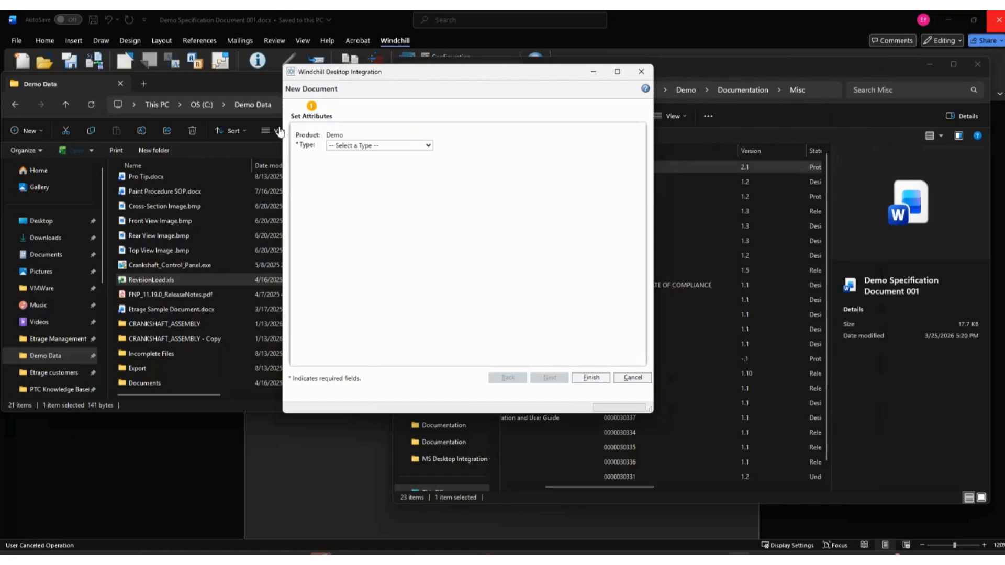
left_click(366, 148)
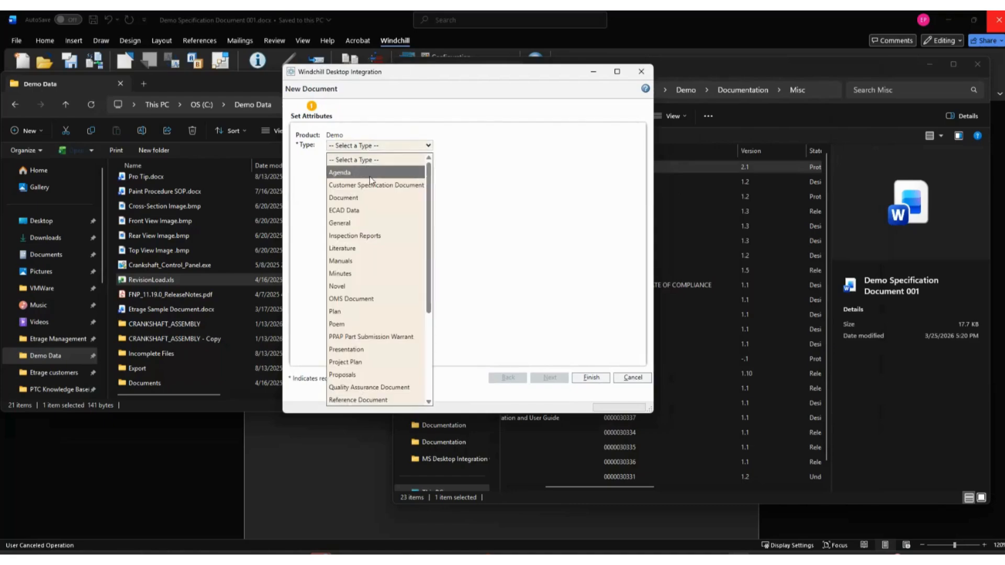
left_click(354, 204)
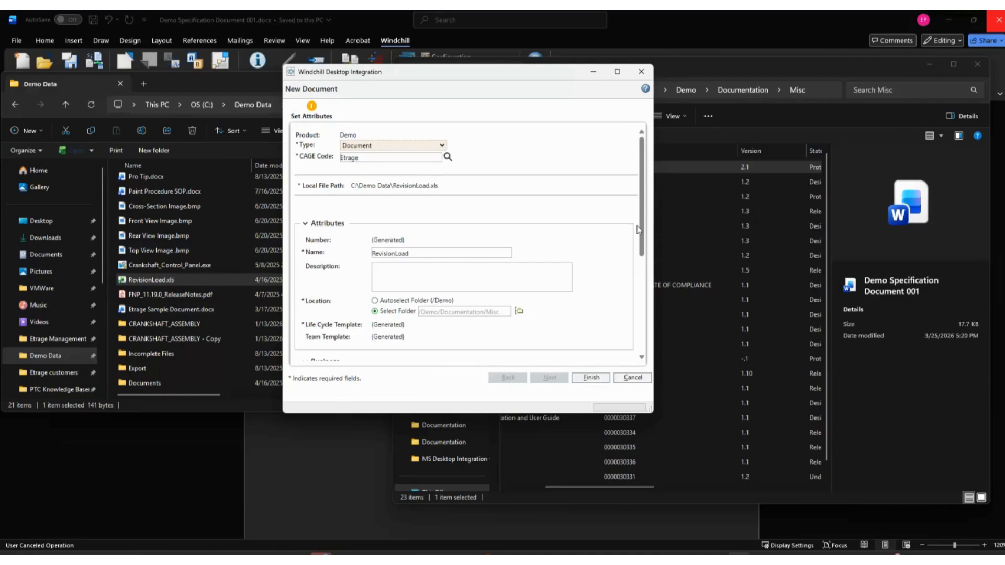
scroll(641, 283, "down", 5)
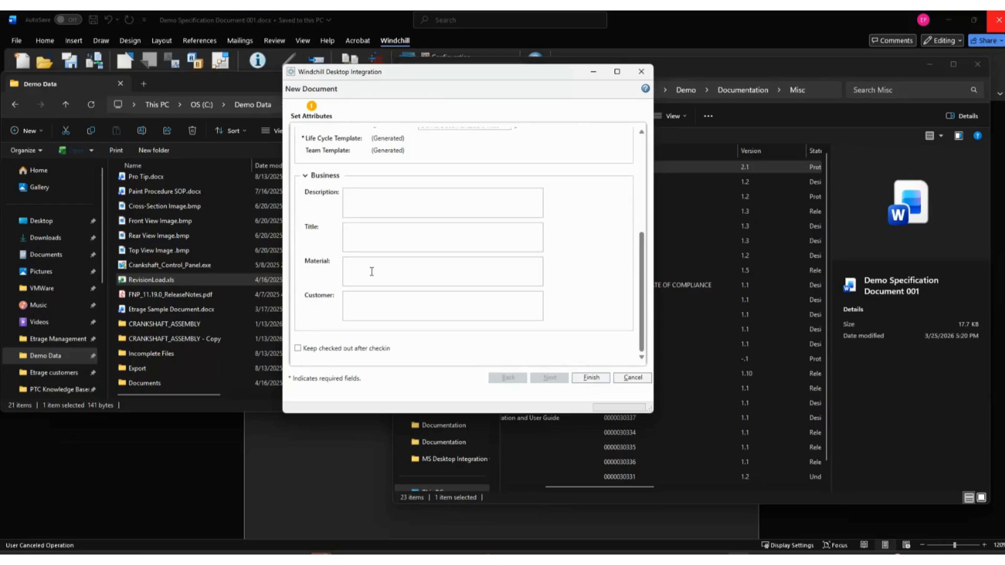
left_click(592, 378)
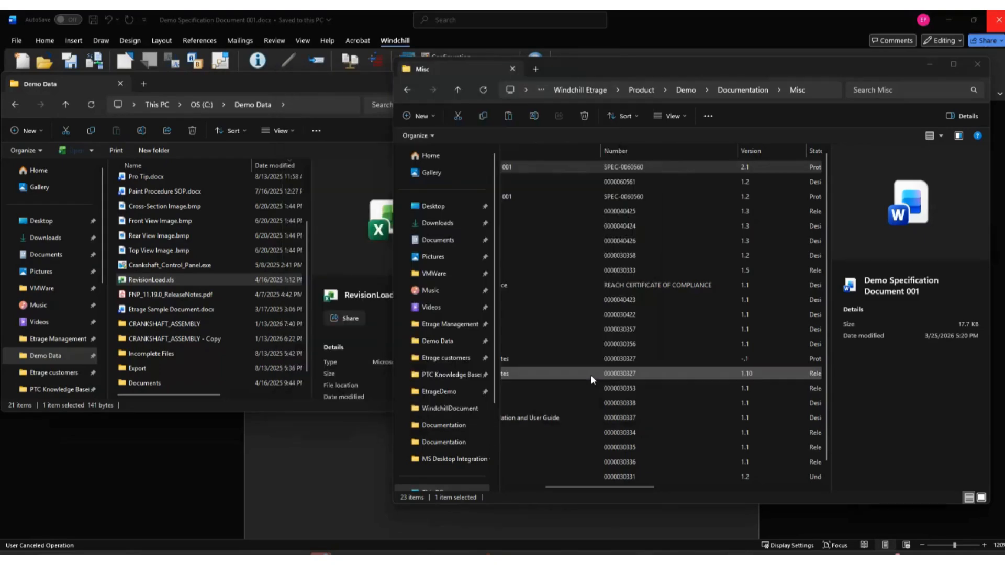
left_click(951, 64)
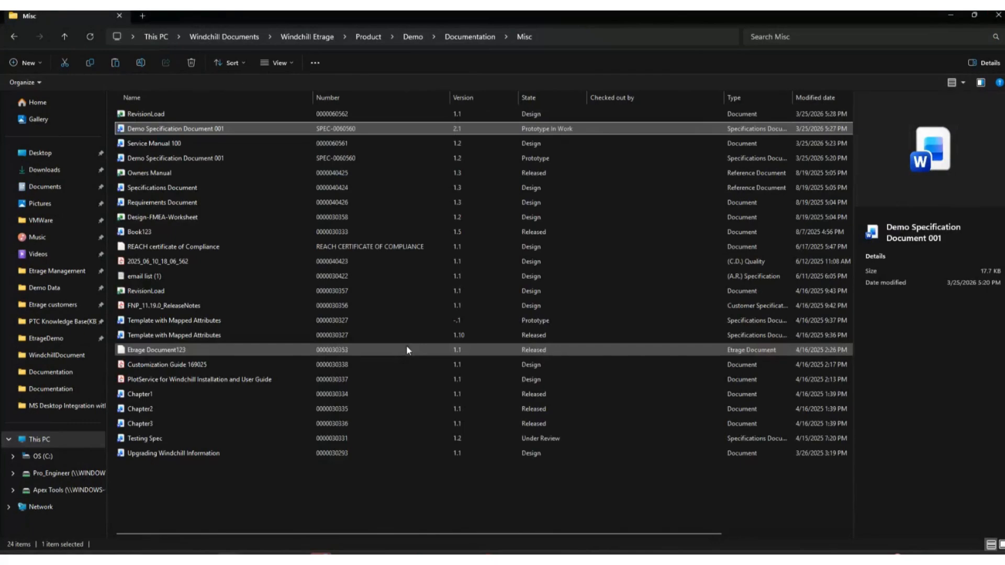
left_click(180, 119)
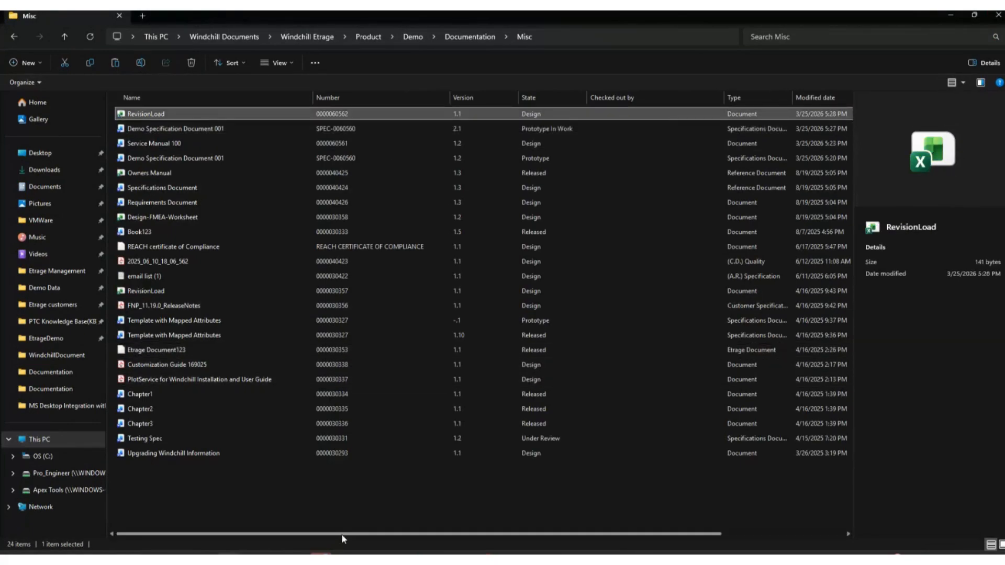
Start a new Windchill document directly inside the Misc folder and cancel it at the type selection.
right_click(288, 510)
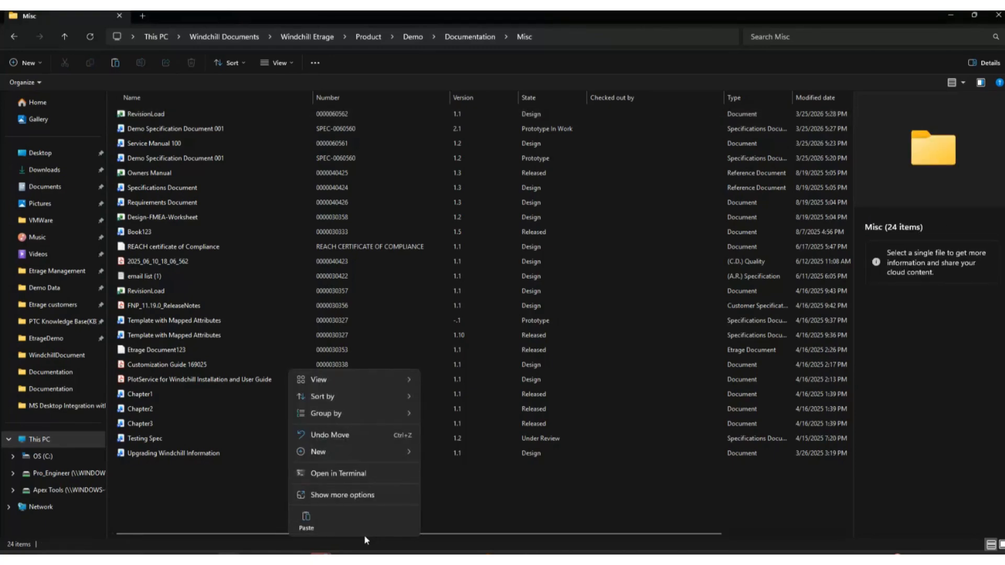
left_click(331, 495)
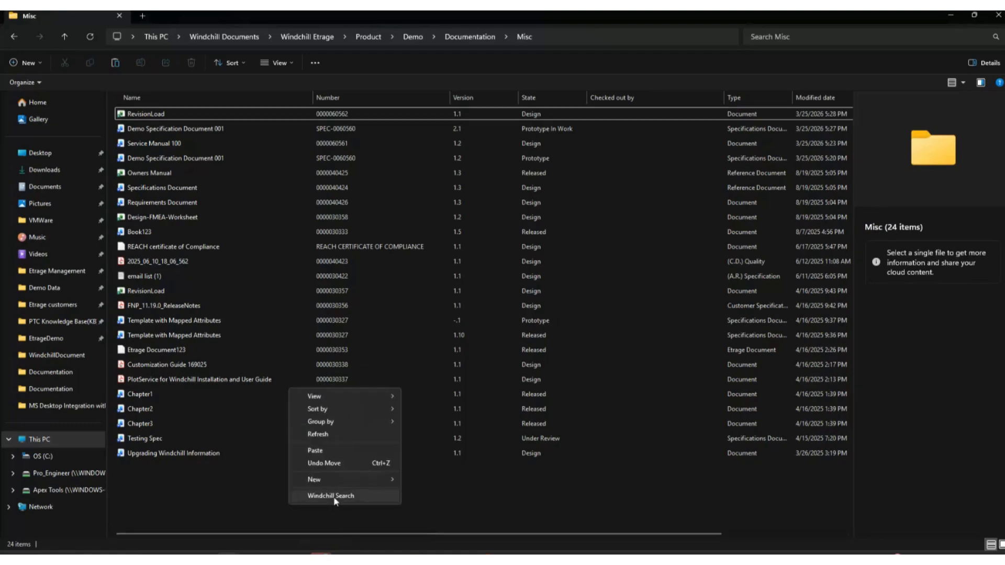
mouse_move(365, 487)
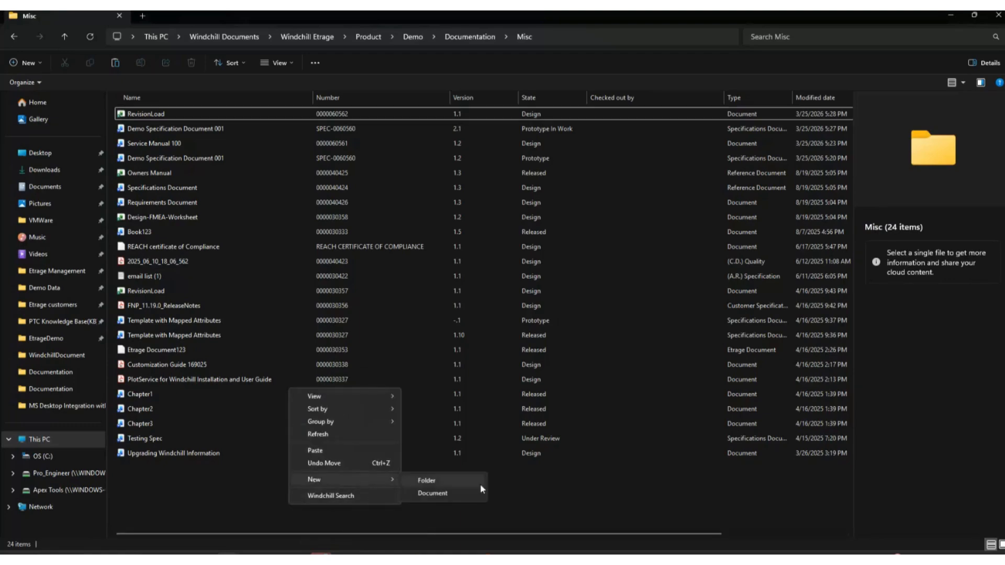
left_click(448, 493)
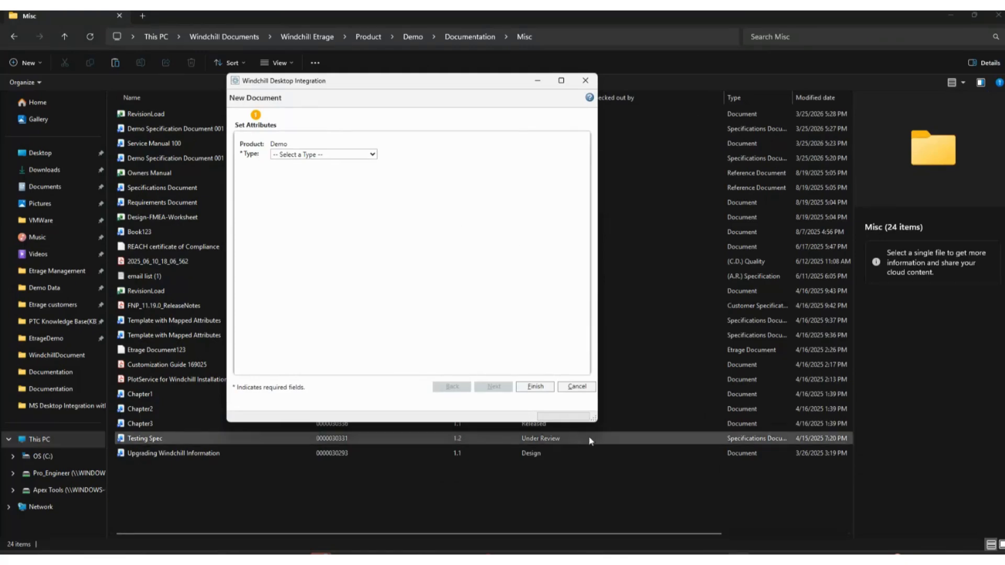
left_click(577, 387)
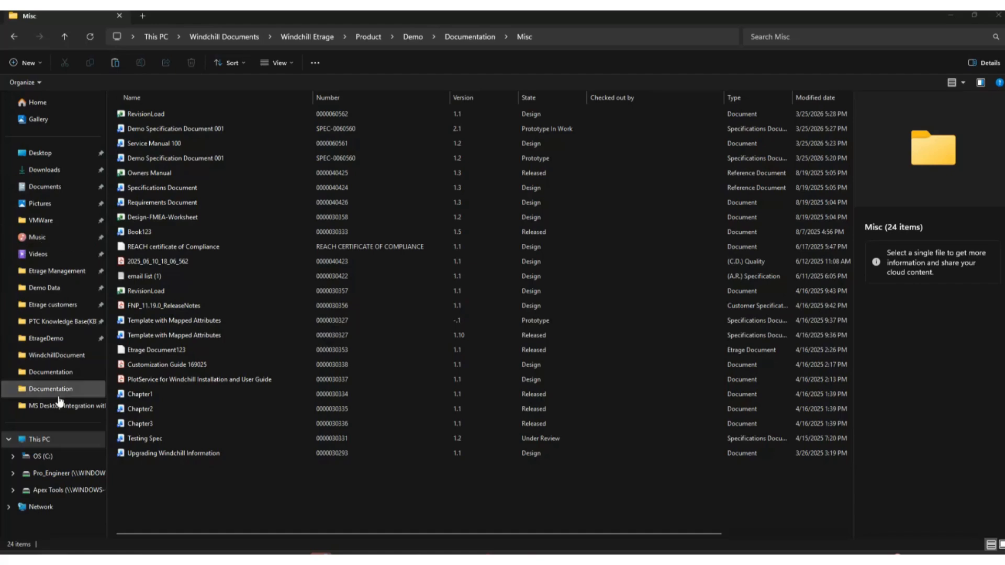
Go to the Demo Data folder, start a new Windchill document from Cross-Section Image.bmp, and cancel it at the context selection.
left_click(57, 291)
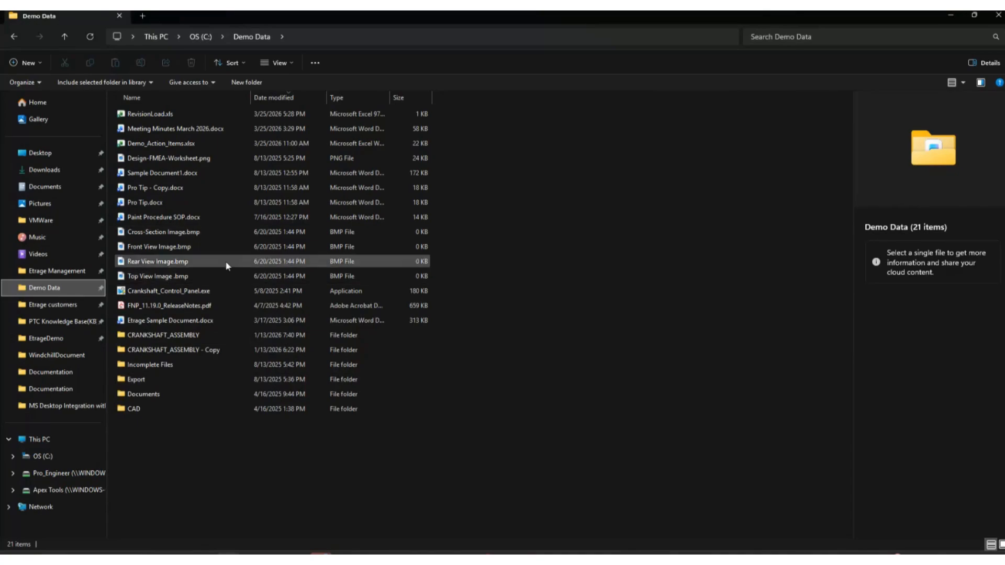
left_click(180, 234)
right_click(178, 233)
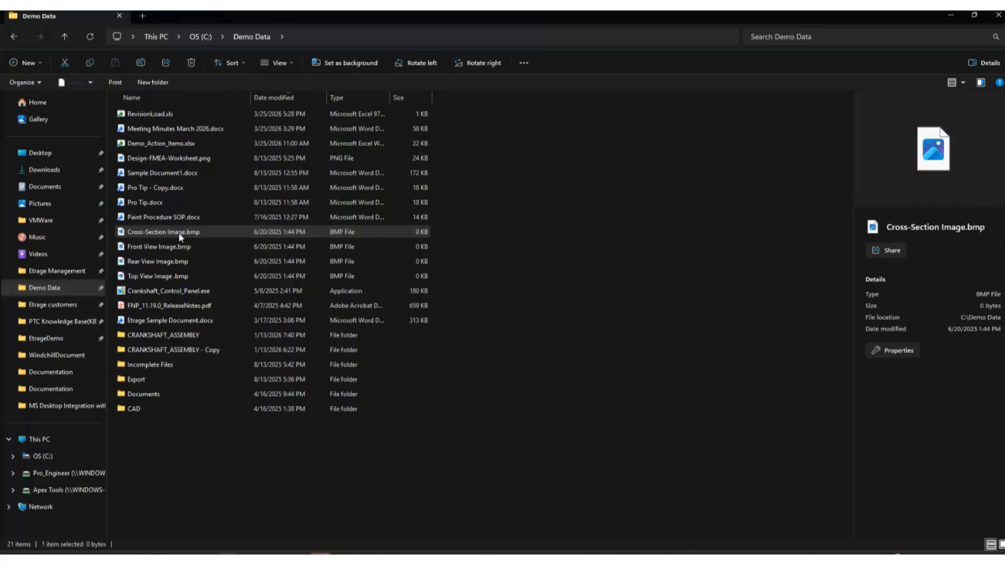
left_click(248, 482)
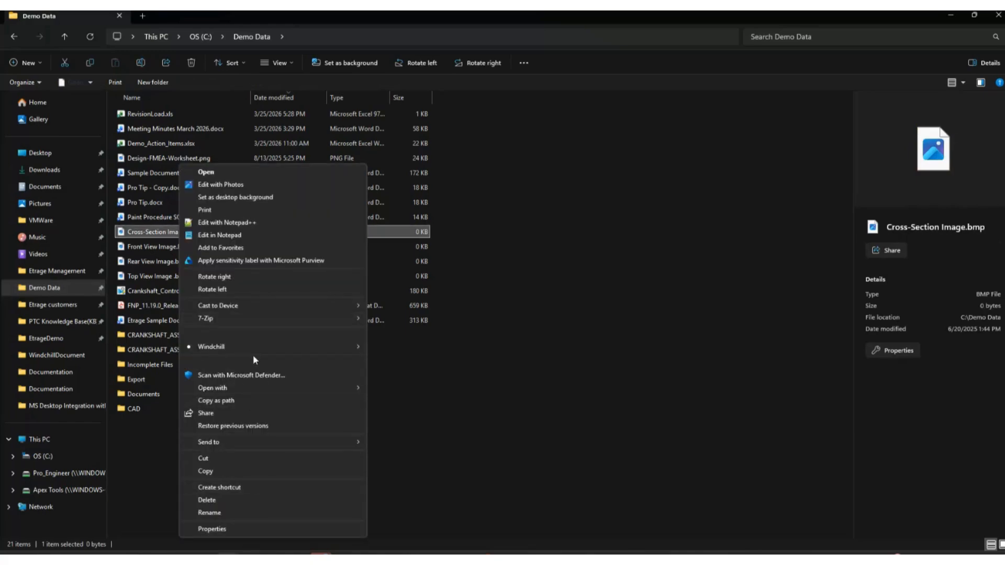
mouse_move(210, 350)
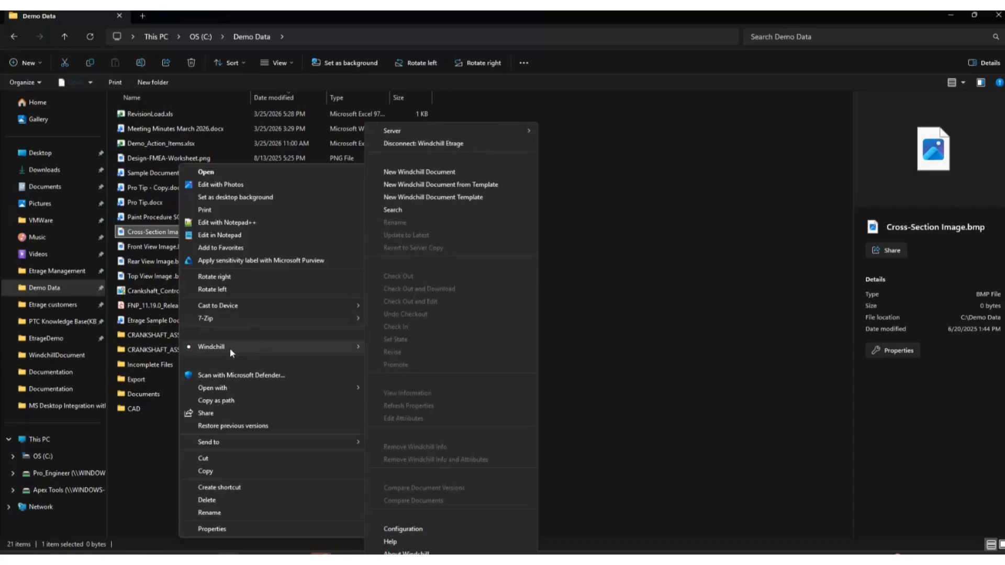
left_click(435, 171)
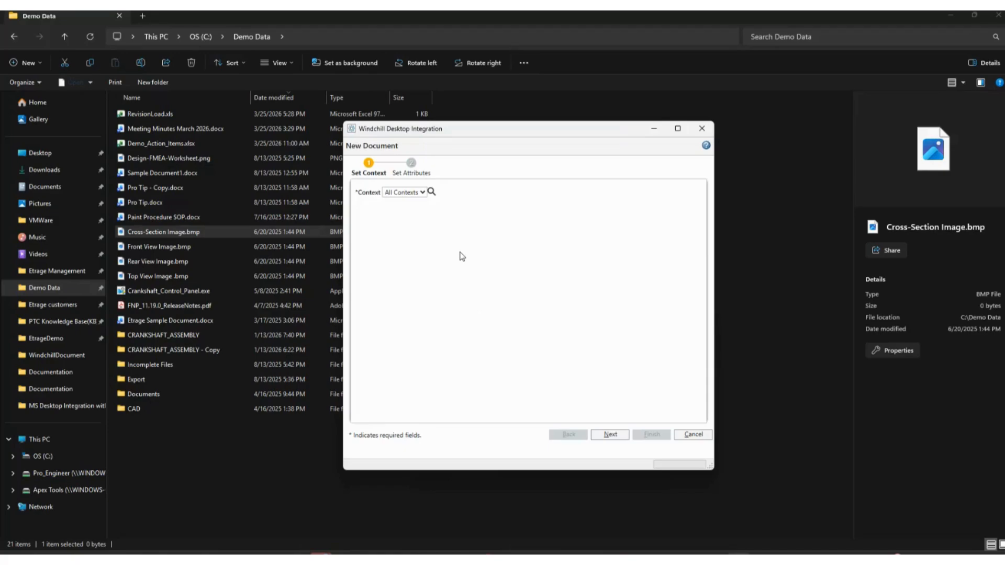
left_click(702, 129)
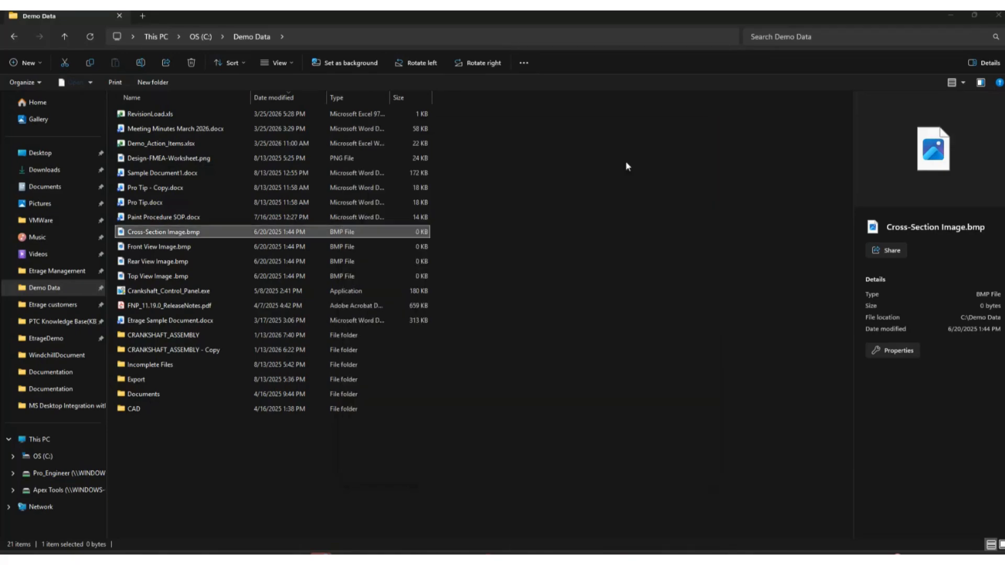
Review the Windchill commands offered for Cross-Section Image.bmp, and dismiss them without running any.
right_click(195, 237)
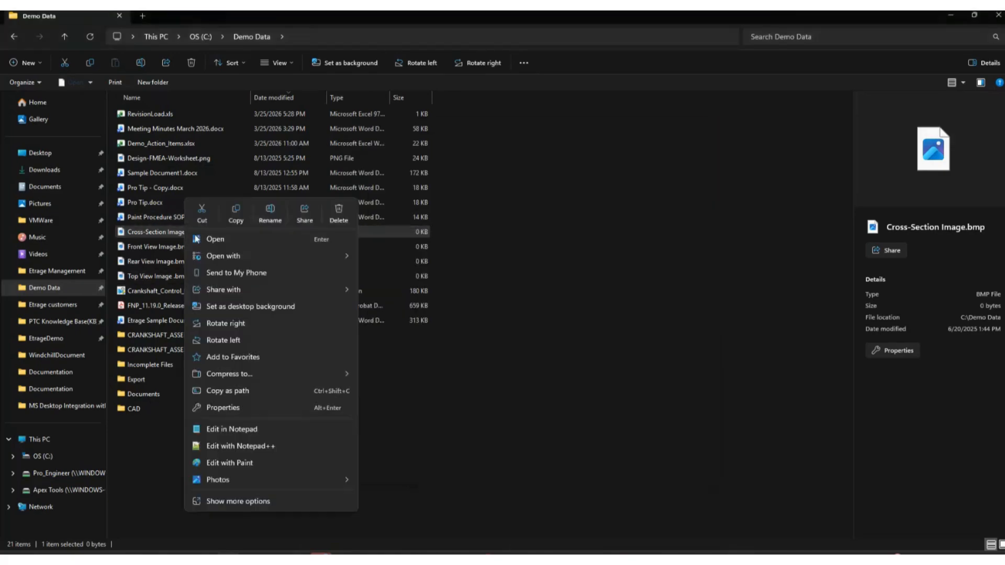
left_click(258, 501)
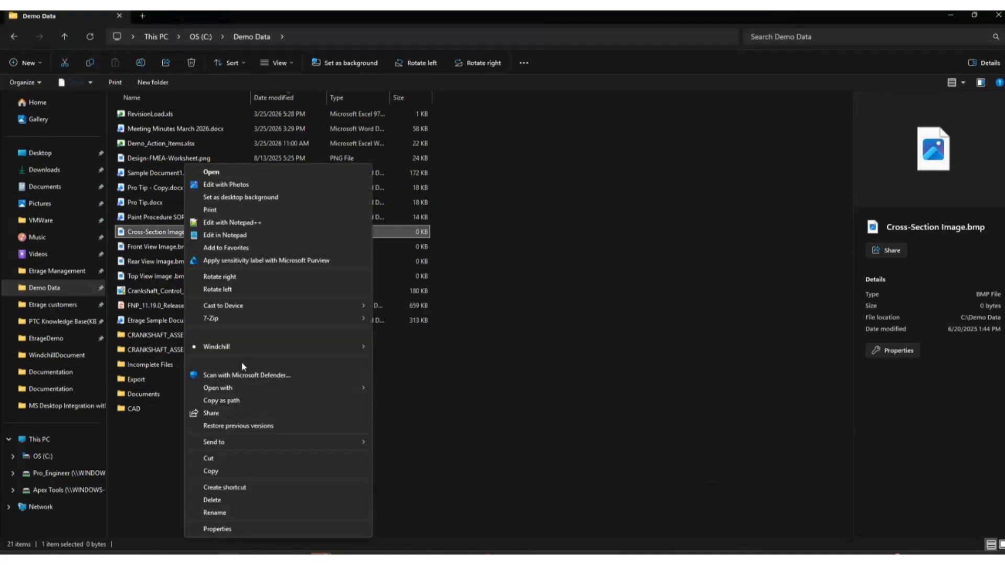
mouse_move(259, 347)
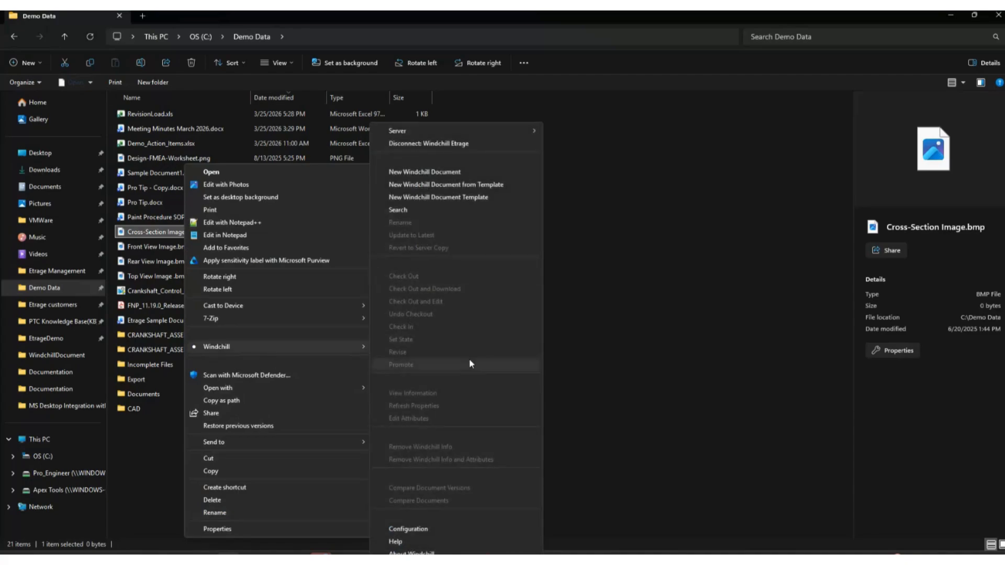
left_click(664, 366)
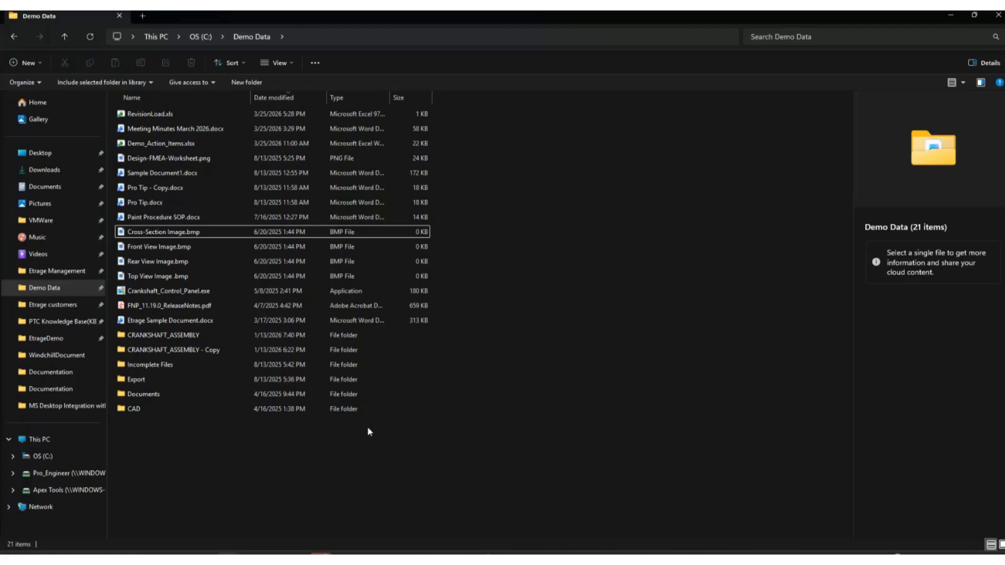
Switch to the open Outlook message "FW: Meeting Minutes March" with its Word attachment.
mouse_move(321, 556)
mouse_move(369, 525)
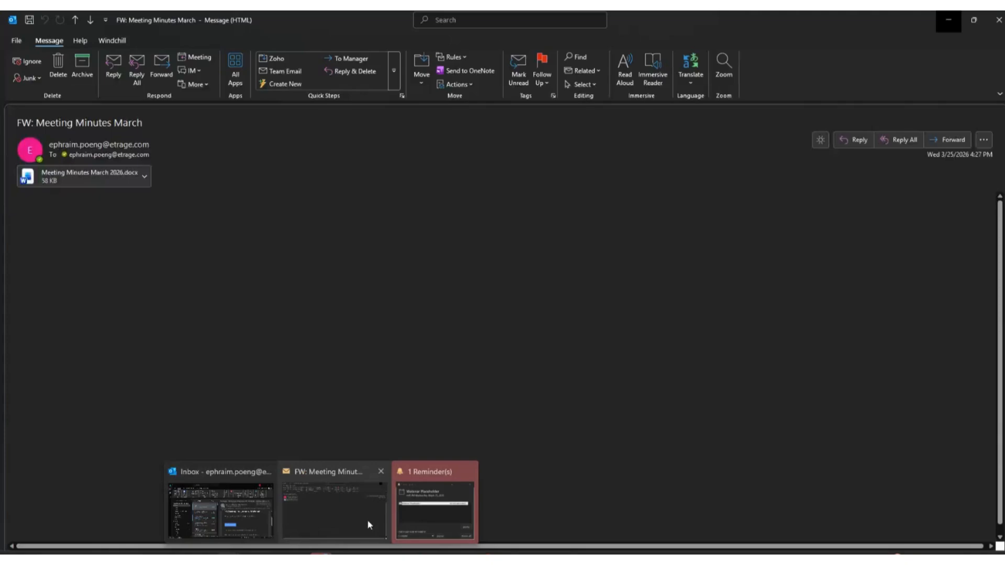
left_click(336, 508)
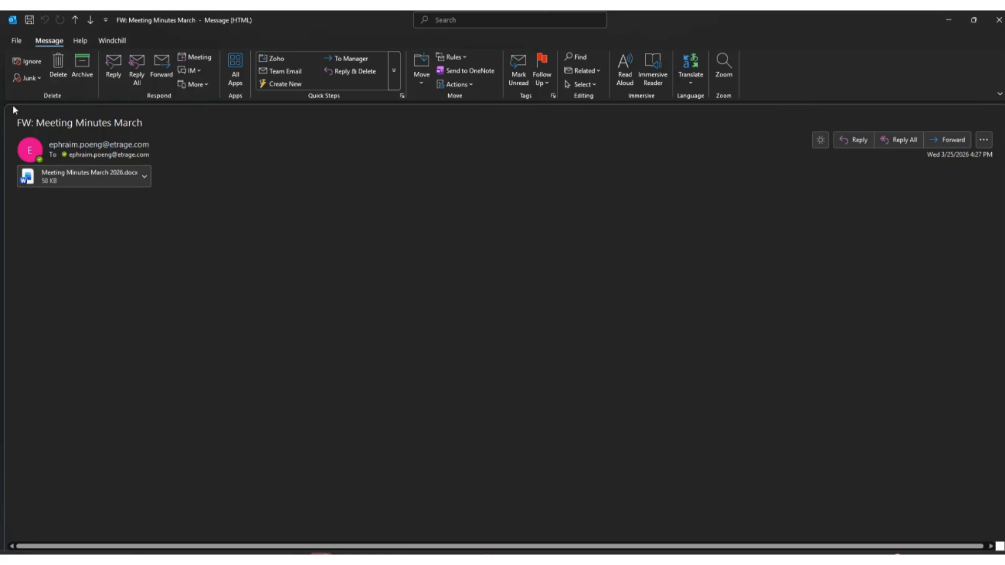
Start a new Windchill document from the message's attachment Meeting Minutes March 2026.docx.
left_click(112, 42)
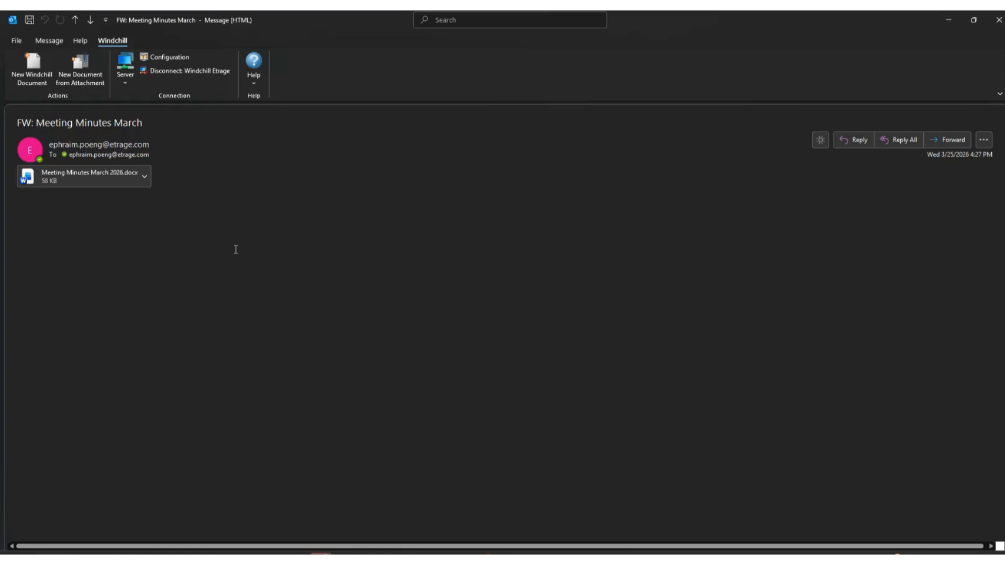
left_click(80, 71)
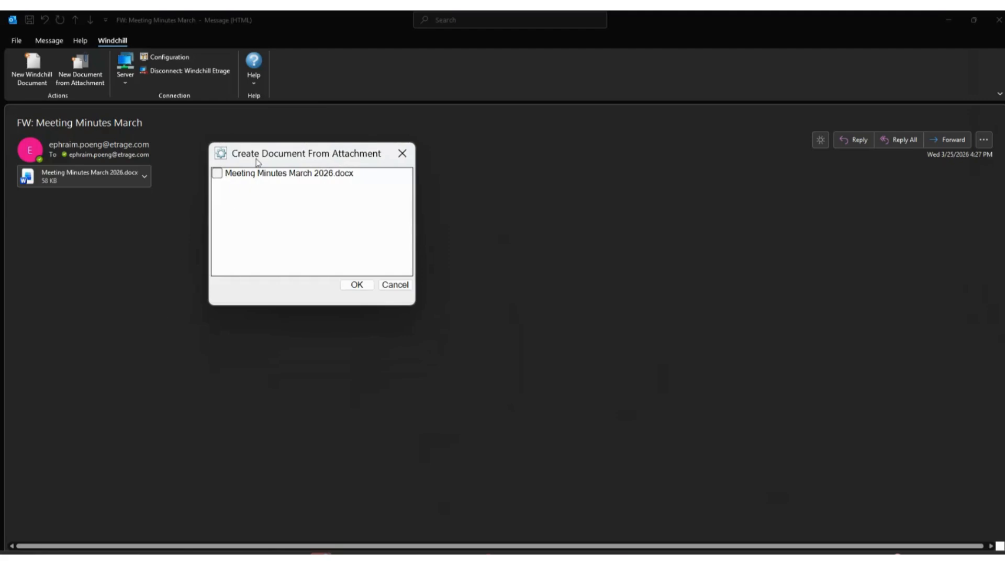
left_click(216, 174)
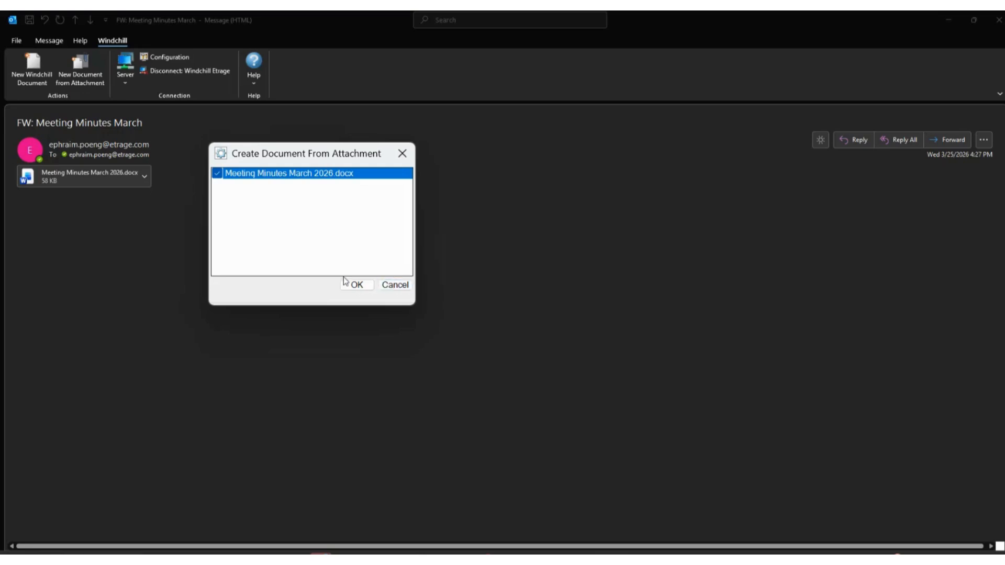
left_click(361, 287)
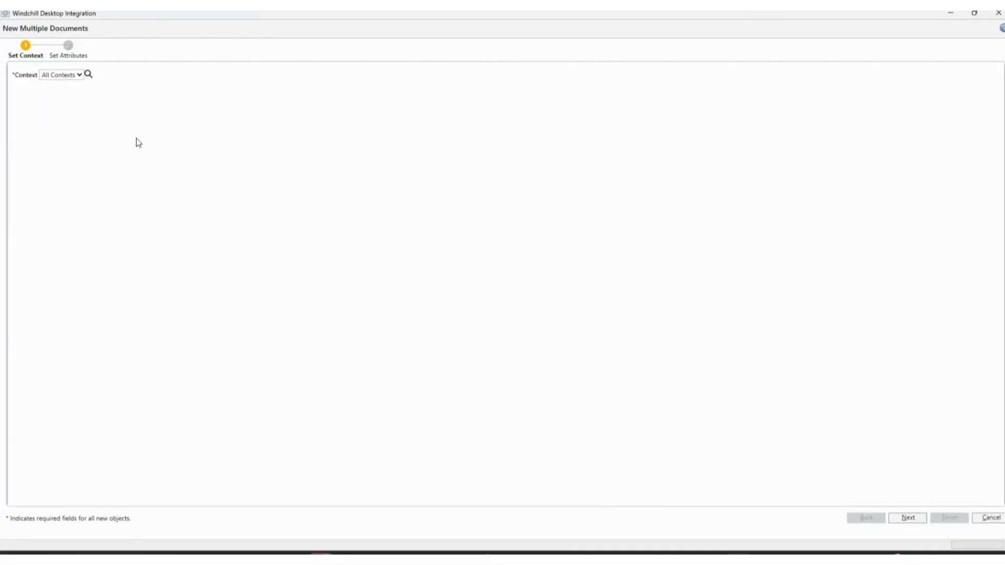
Set the new document's context to Demo and its location to /Demo/Documentation/Meeting Minutes, and continue to the attributes.
left_click(73, 75)
left_click(64, 95)
left_click(229, 77)
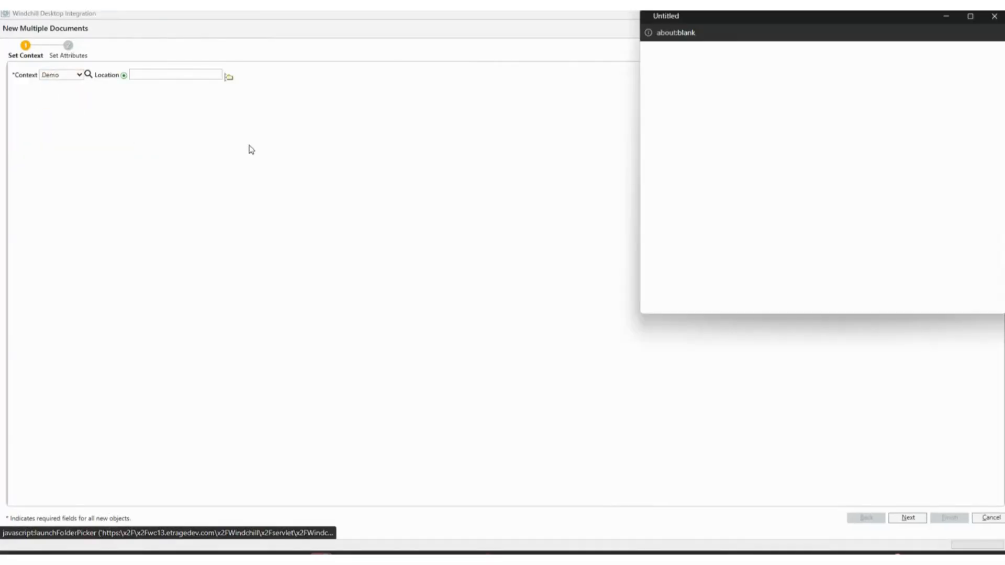
double_click(712, 140)
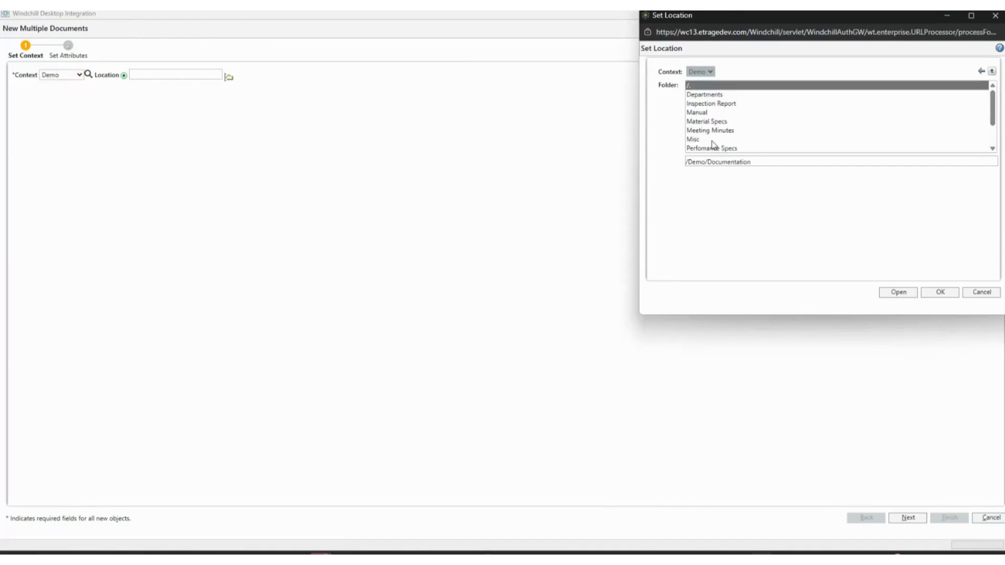
double_click(717, 132)
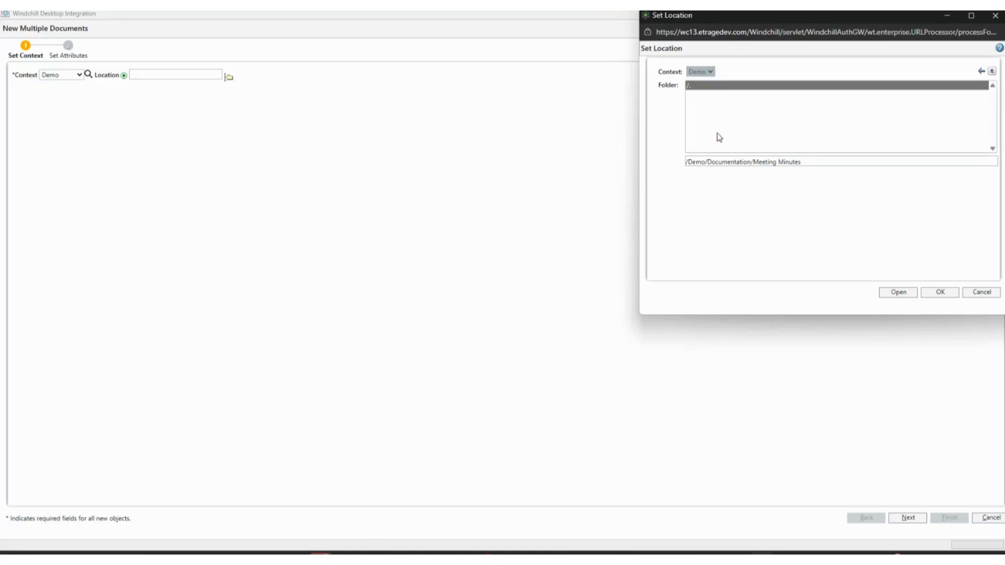
left_click(949, 297)
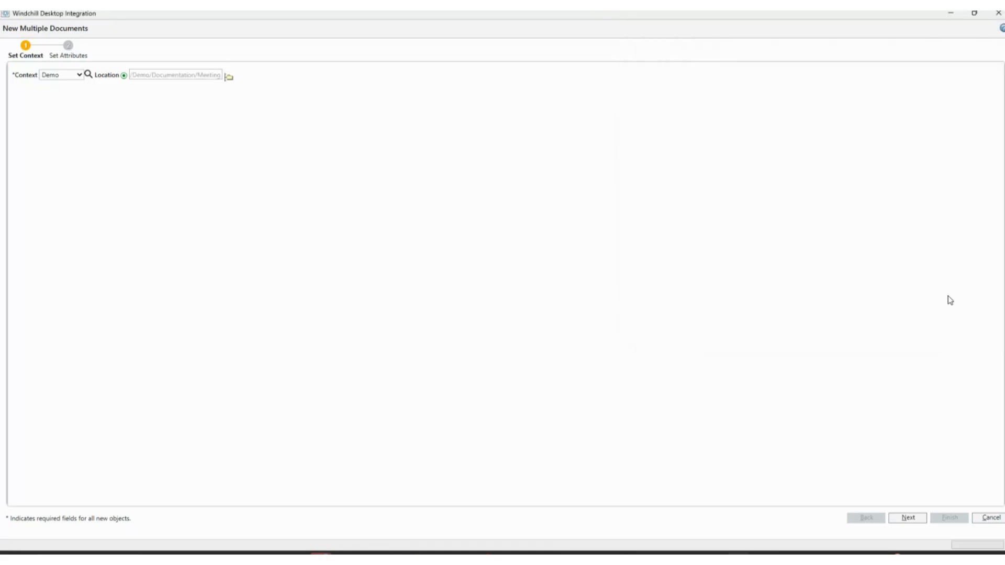
left_click(910, 520)
Set the document type to Minutes, accept the table refresh, check the name and file path, and finish creating the document.
left_click(109, 87)
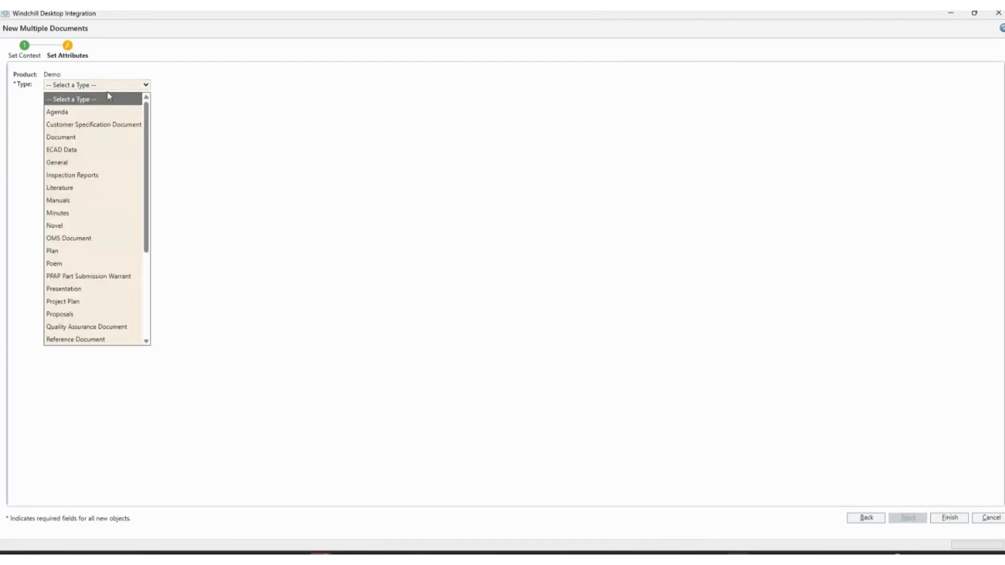
left_click(74, 217)
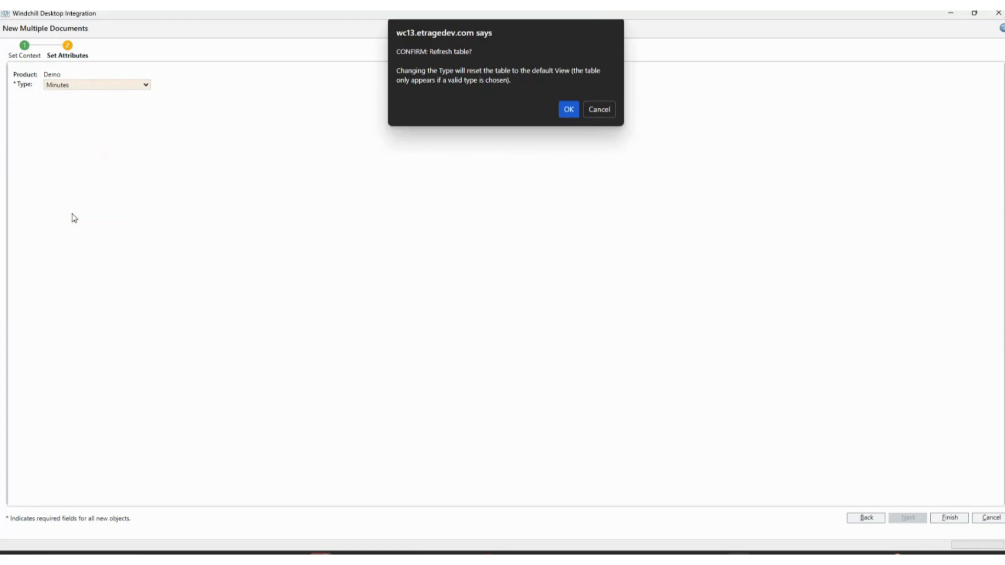
left_click(569, 112)
left_click(569, 111)
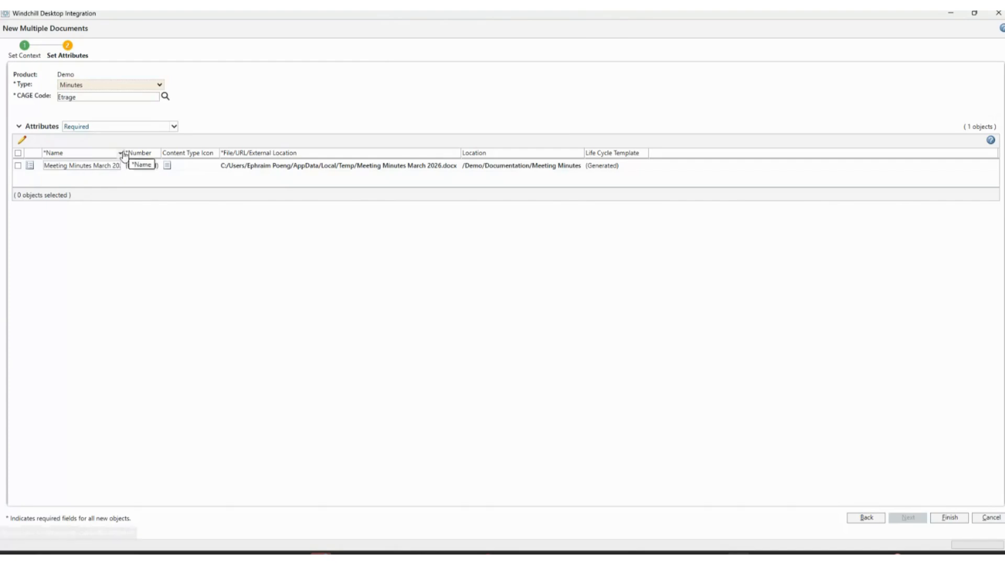
left_click_drag(125, 153, 189, 152)
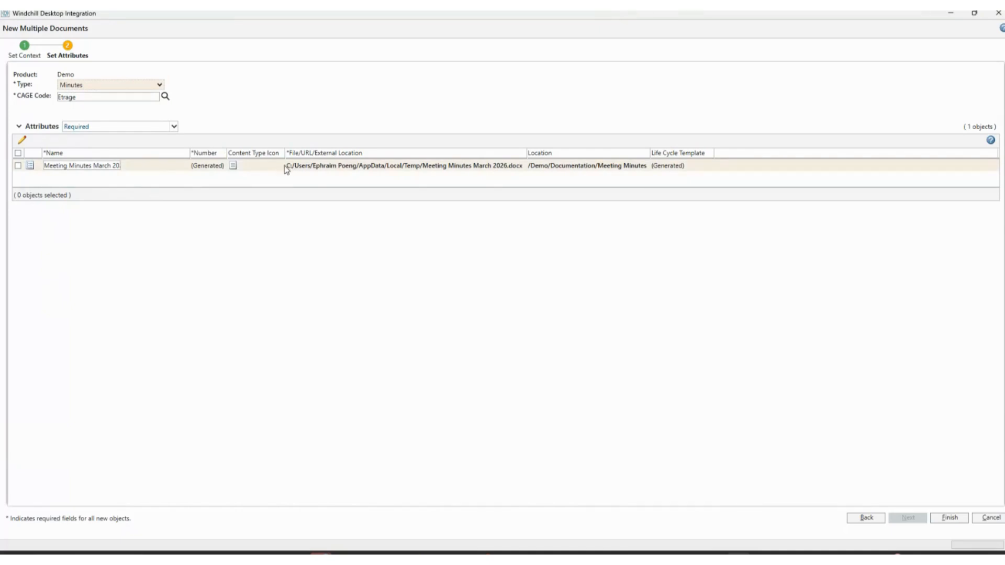
left_click_drag(285, 166, 523, 168)
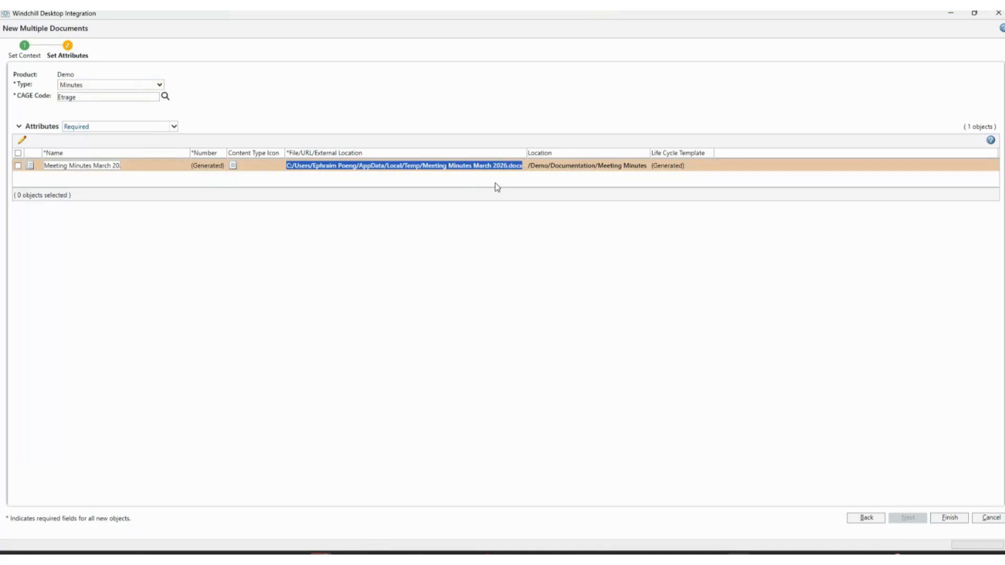
left_click(949, 519)
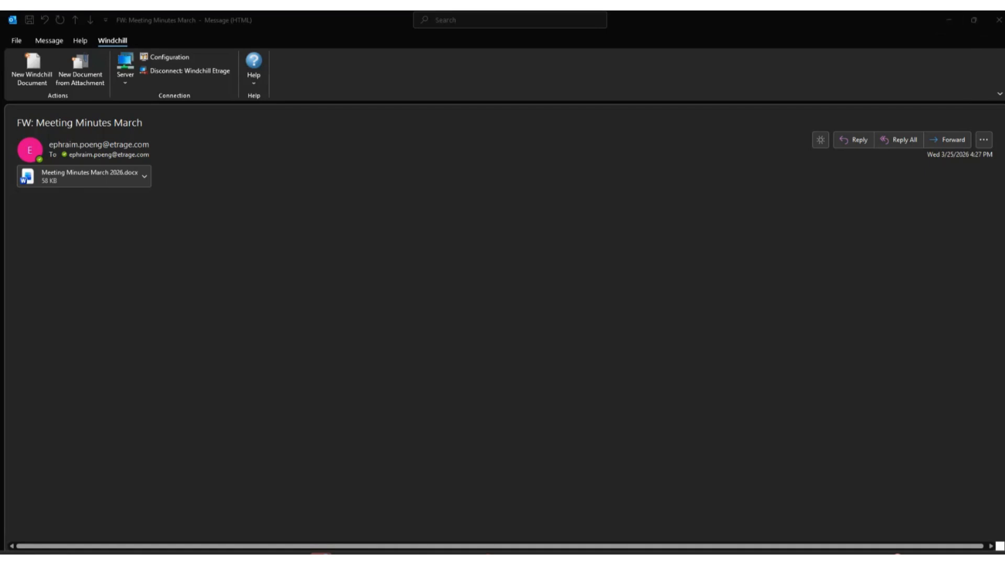
Switch to Windchill in the browser and check Documentation's Meeting Minutes folder for the Meeting Minutes March 2026 document.
left_click(574, 518)
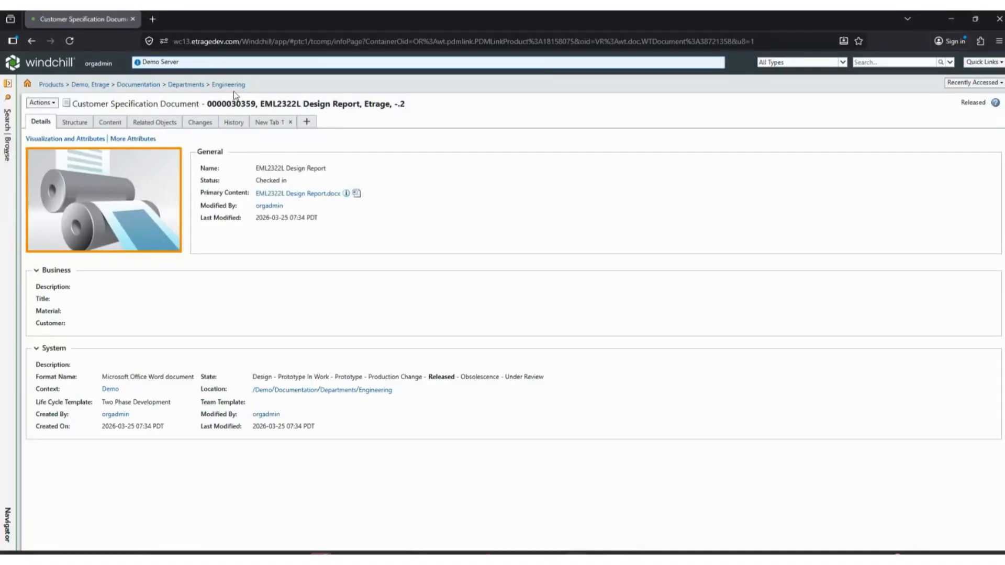
left_click(131, 86)
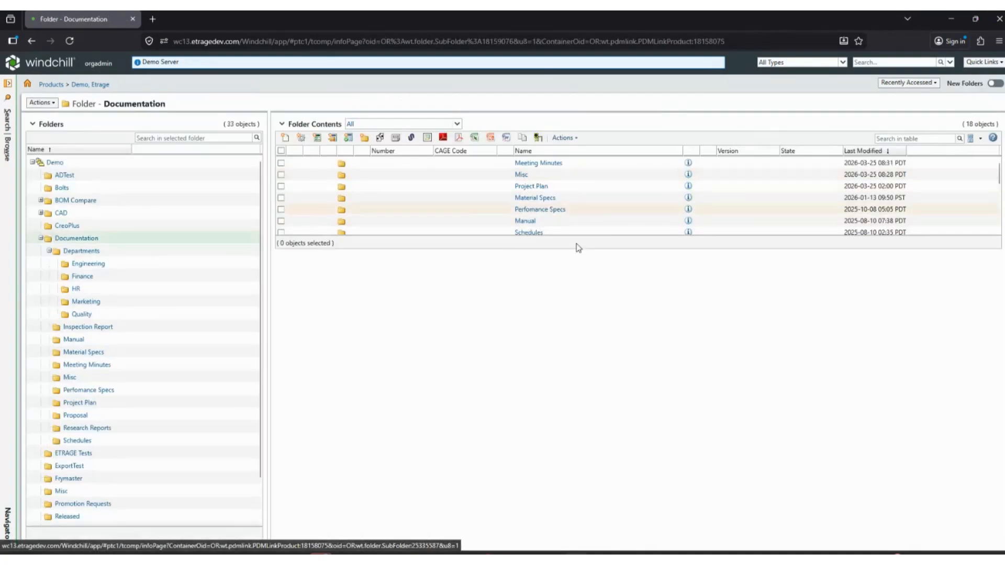
left_click(540, 163)
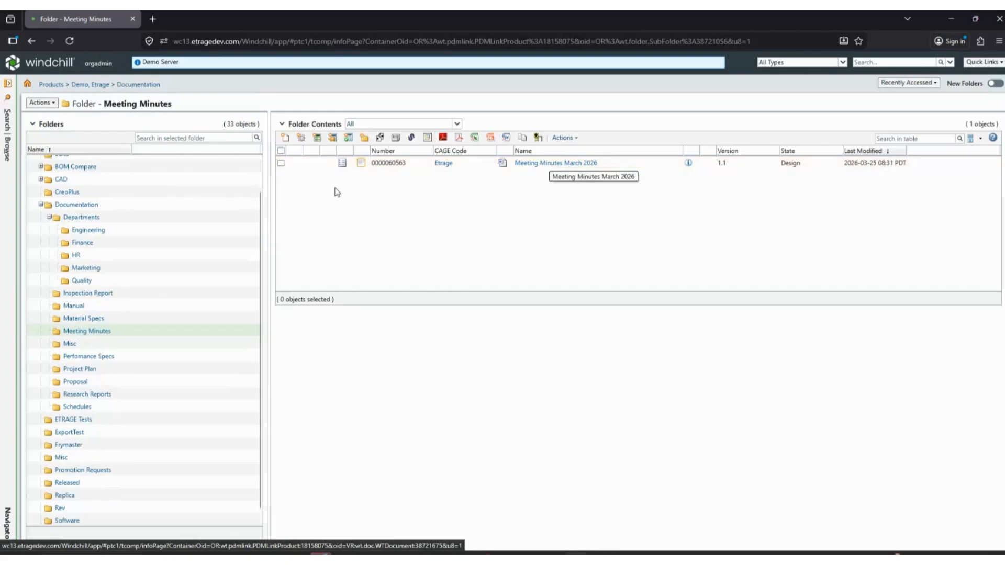
left_click_drag(605, 165, 515, 163)
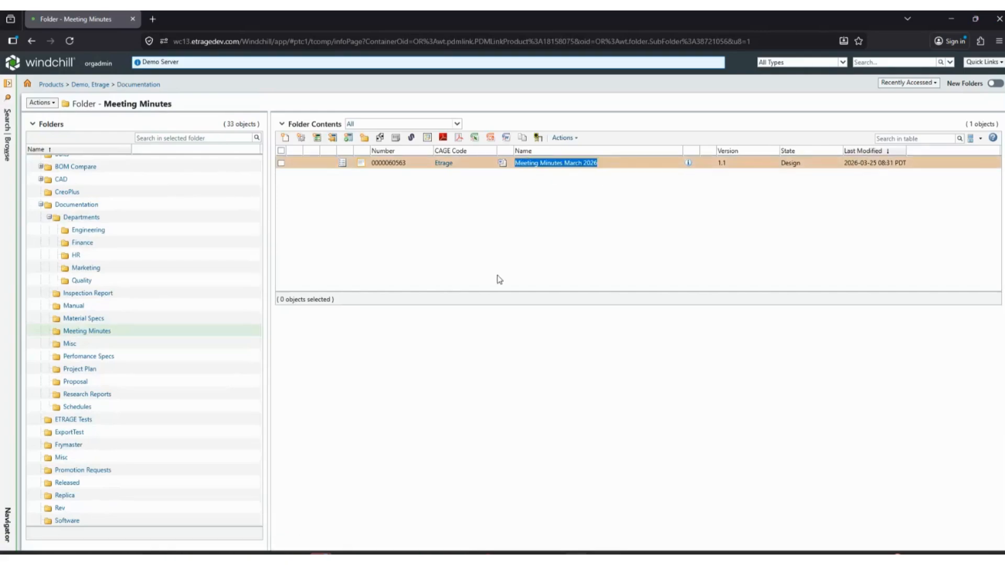
left_click(541, 273)
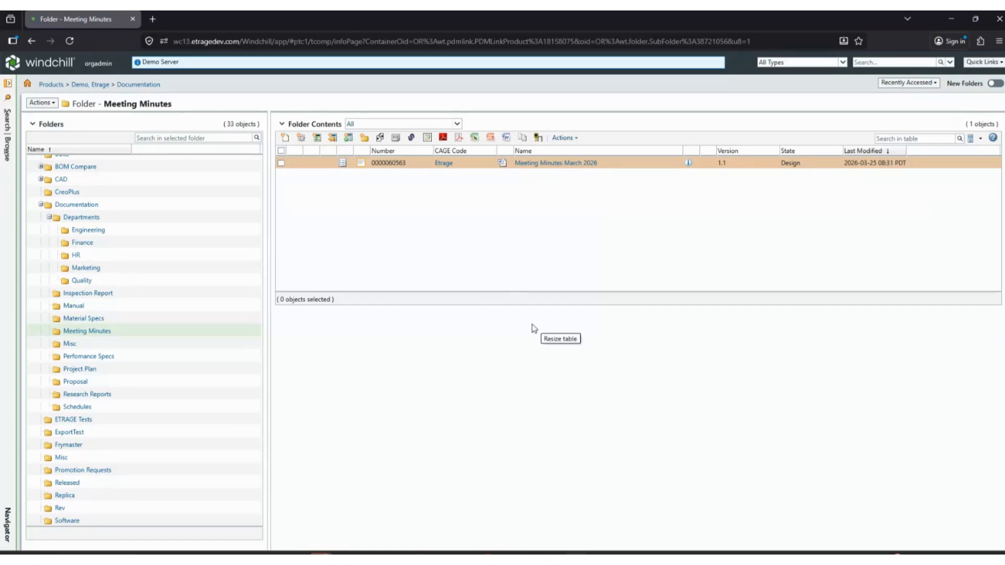
Open Windchill's Software Downloads page and locate the Windchill Desktop Integration (64-bit) download.
left_click(985, 62)
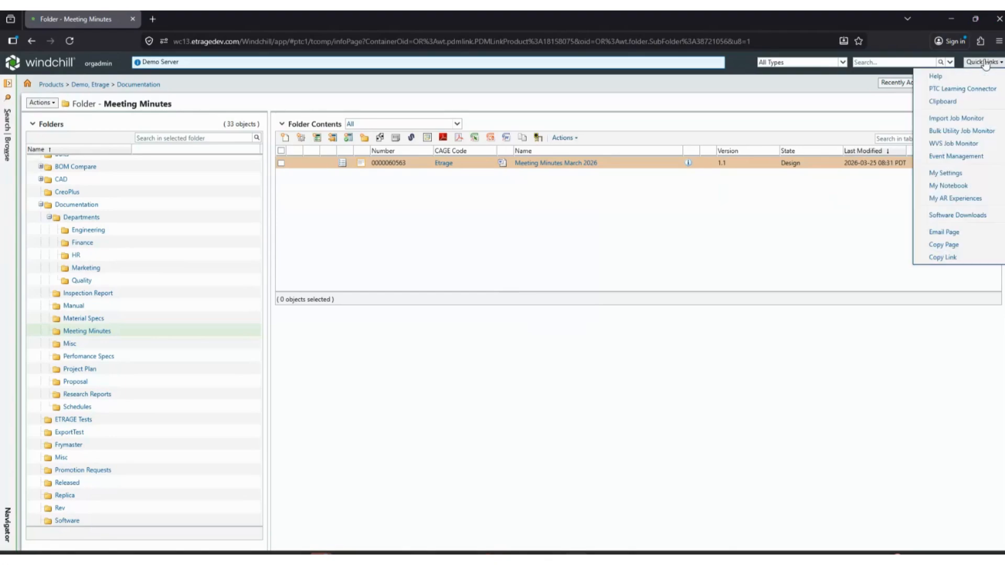
left_click(969, 215)
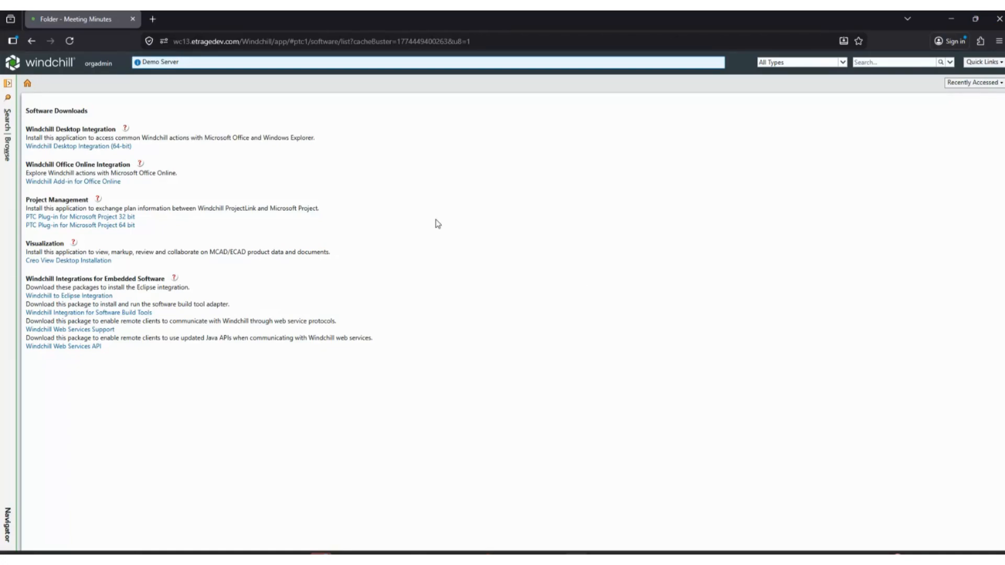
left_click(998, 63)
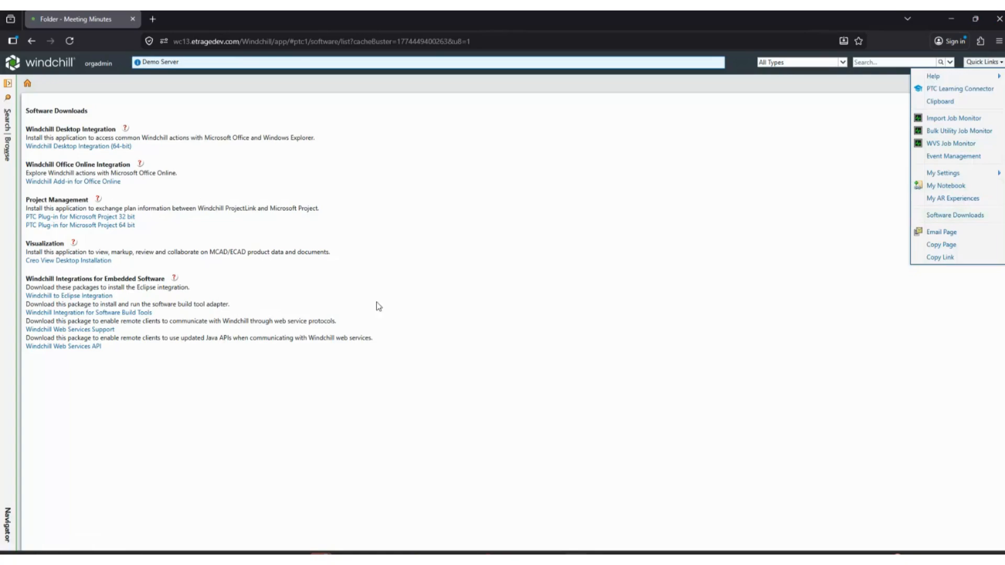
left_click(384, 186)
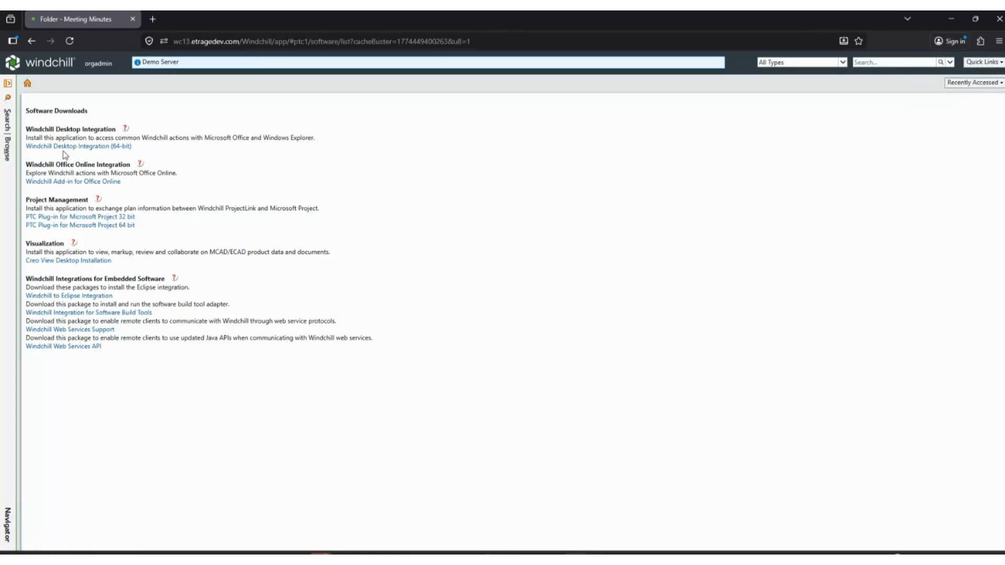